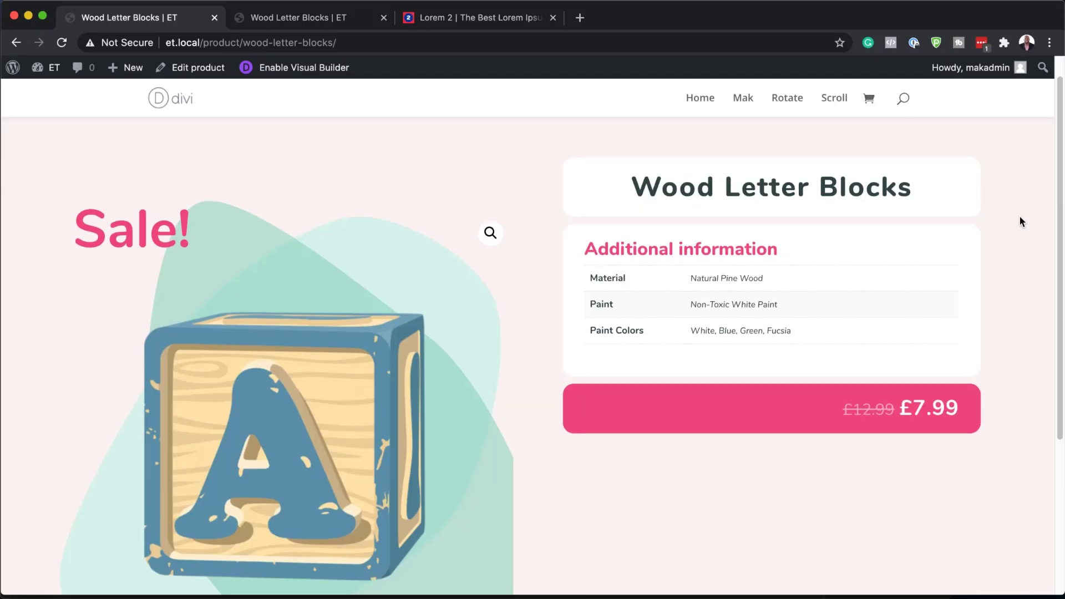
- Look over the finished Wood Letter Blocks product page, from the title and additional information down to the footer
{"action": "scroll", "coordinate": [1020, 221], "scroll_direction": "down", "scroll_amount": 2}
{"action": "scroll", "coordinate": [1020, 219], "scroll_direction": "down", "scroll_amount": 3}
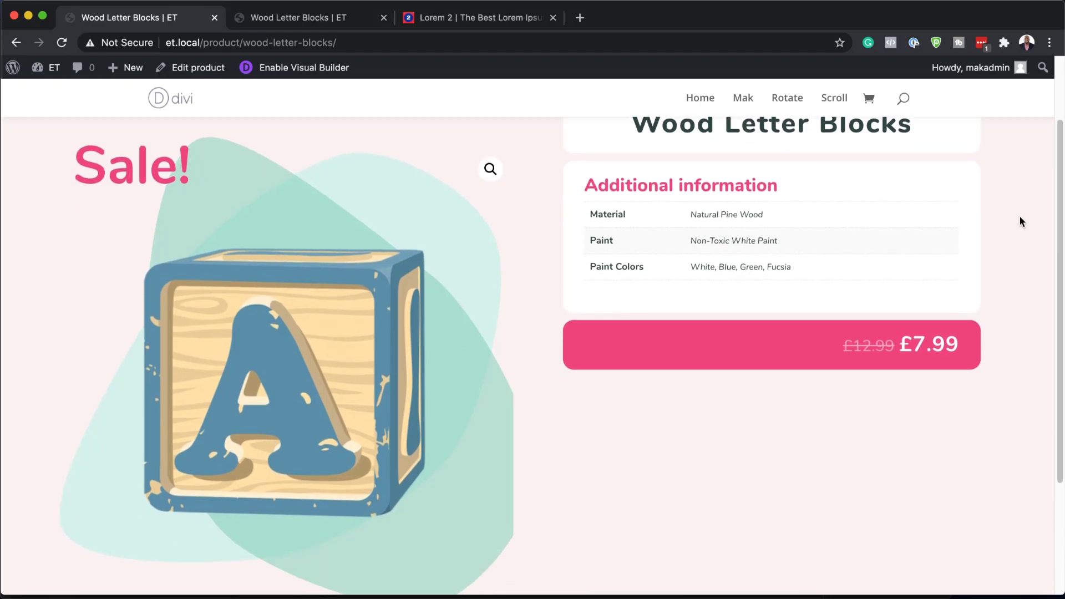
{"action": "scroll", "coordinate": [1020, 221], "scroll_direction": "up", "scroll_amount": 2}
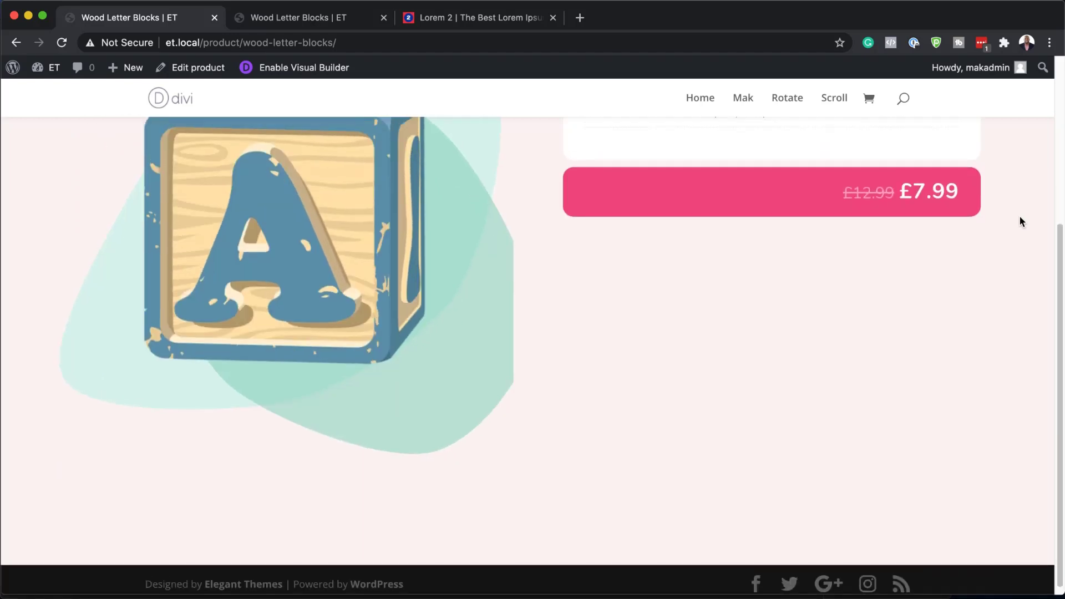
{"action": "scroll", "coordinate": [1019, 221], "scroll_direction": "up", "scroll_amount": 1}
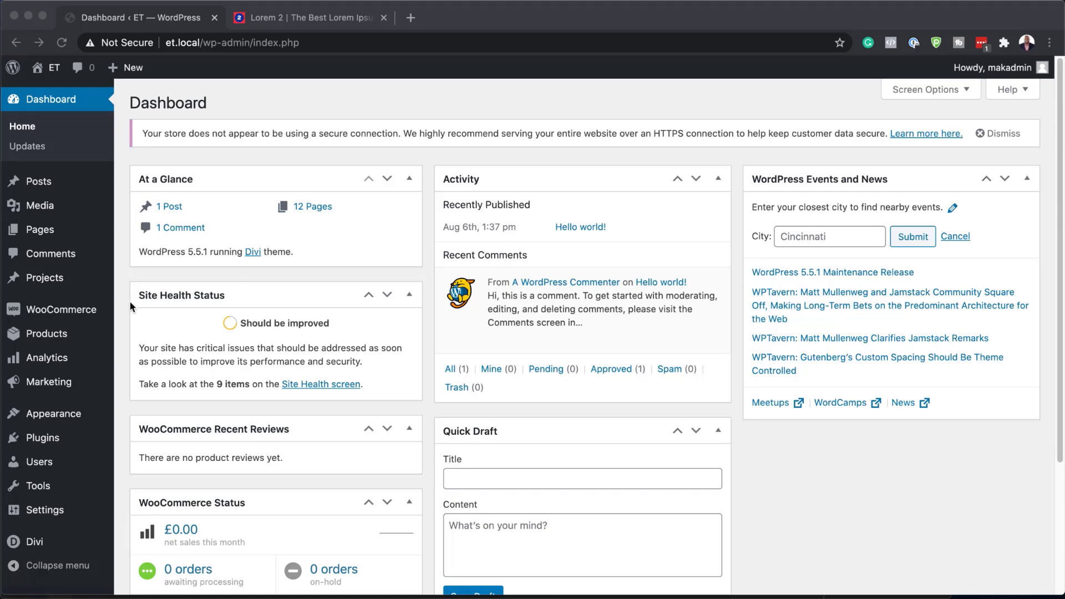
- Search for the woocommerce plugin among the plugins available to add to the WordPress site
{"action": "mouse_move", "coordinate": [78, 439]}
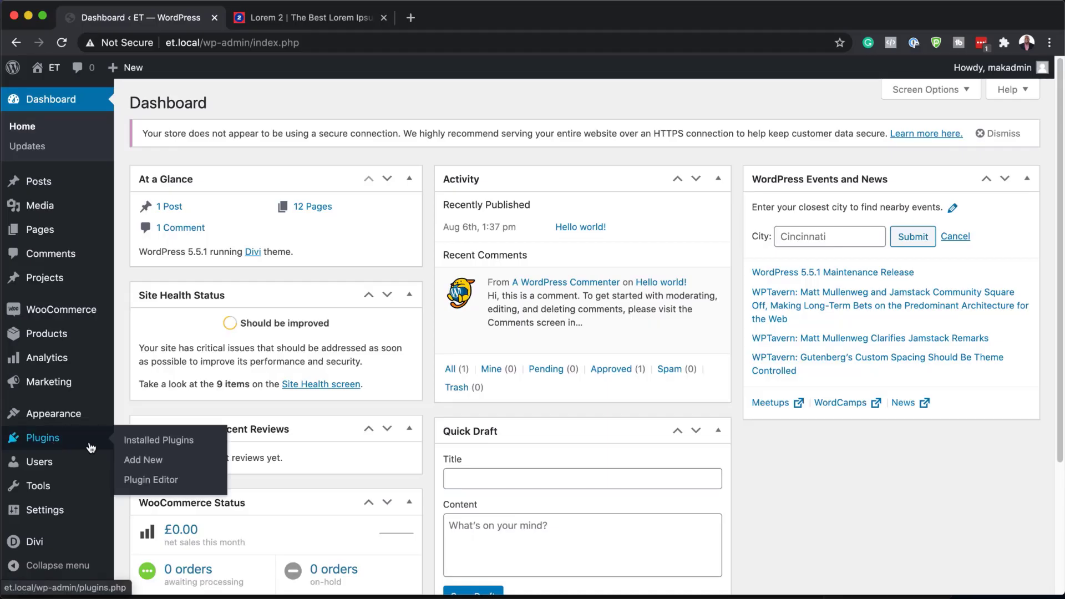
{"action": "left_click", "coordinate": [155, 462]}
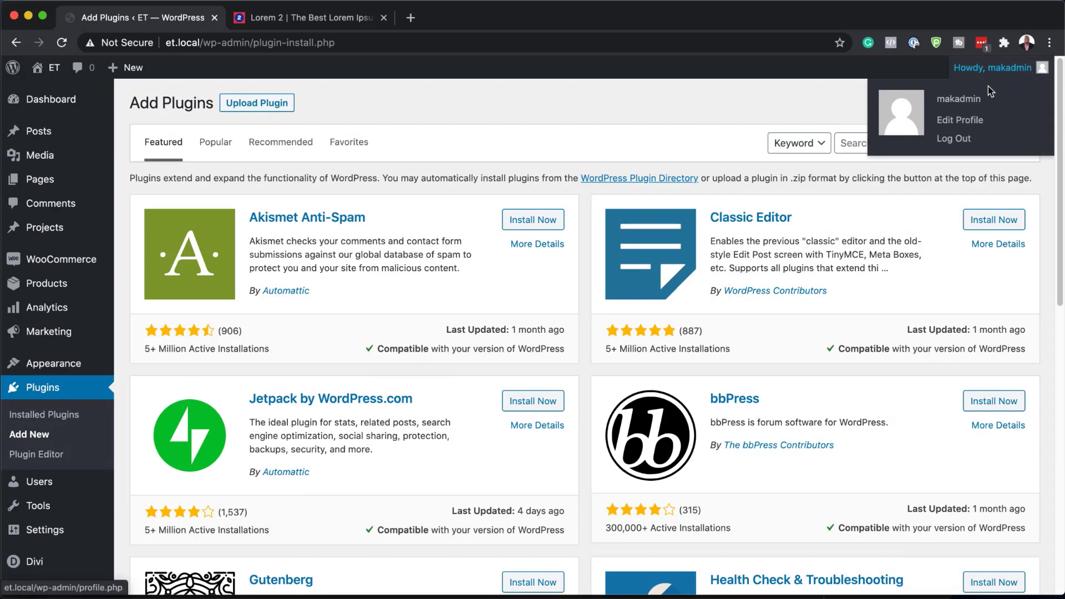
{"action": "left_click", "coordinate": [907, 143]}
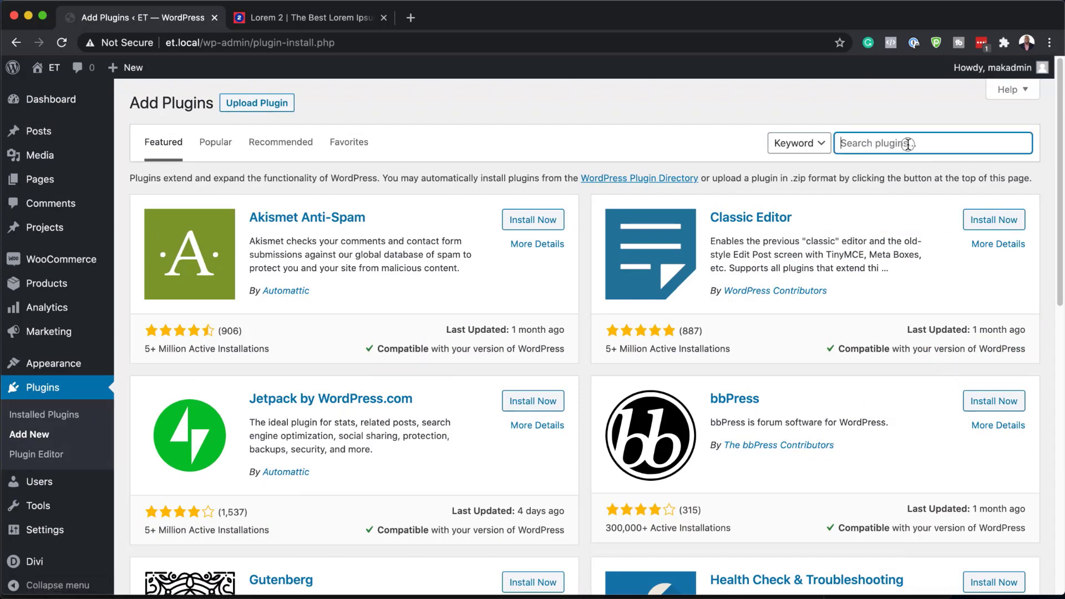
{"action": "left_click", "coordinate": [899, 224]}
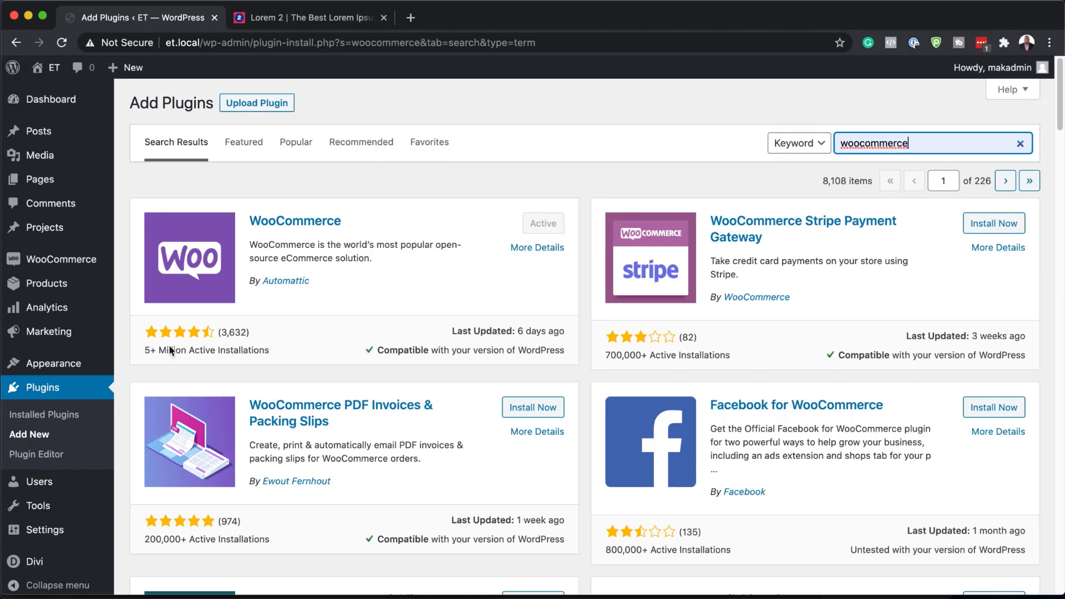
{"action": "mouse_move", "coordinate": [66, 256]}
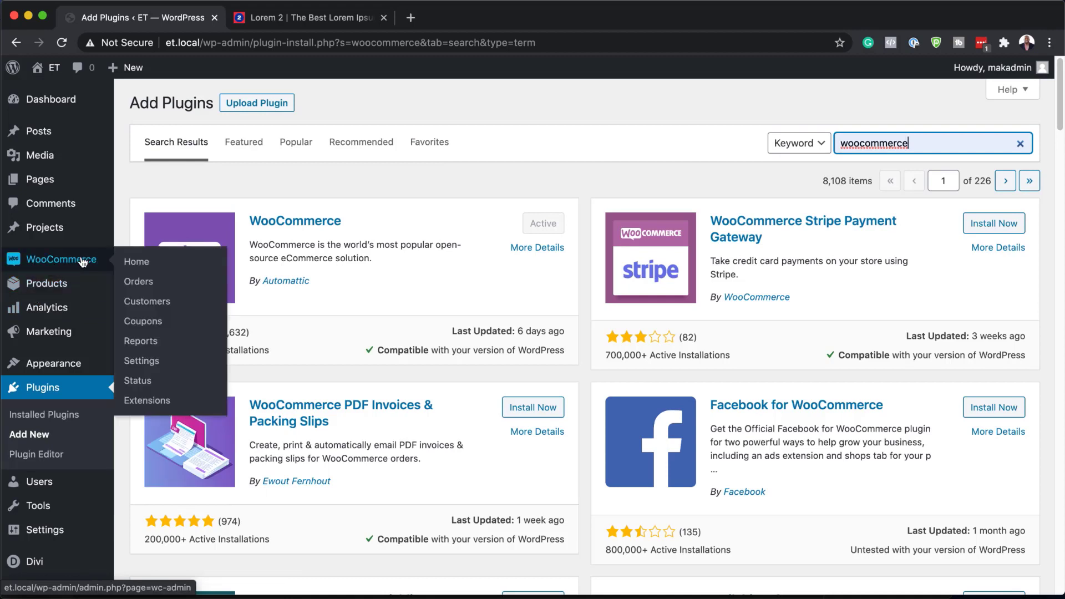
{"action": "left_click", "coordinate": [266, 188]}
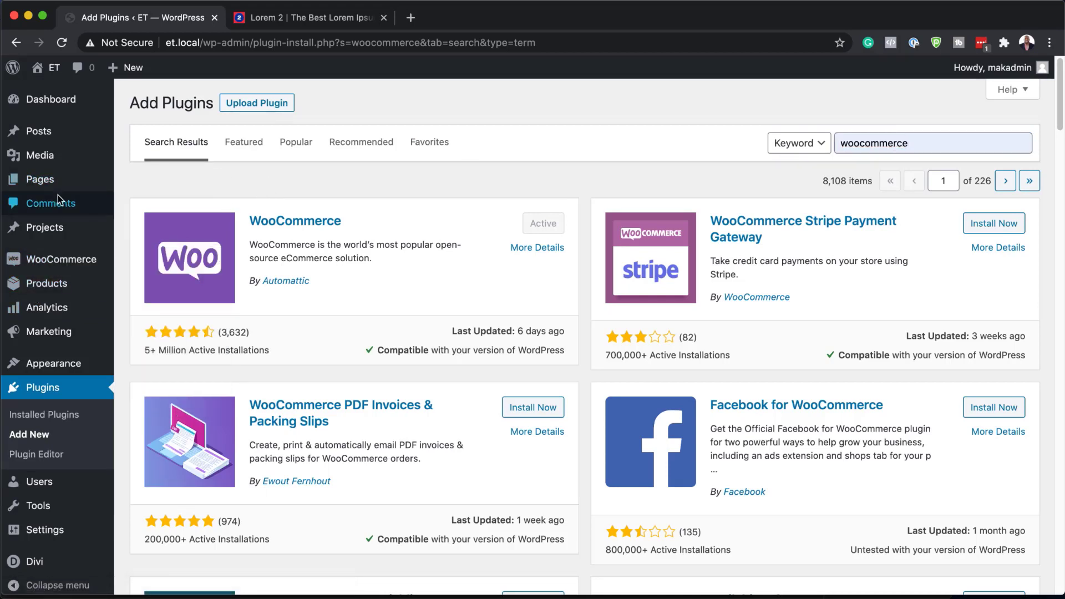
- Start a new WooCommerce product and name it "Wood Letter Blocks"
{"action": "mouse_move", "coordinate": [45, 292]}
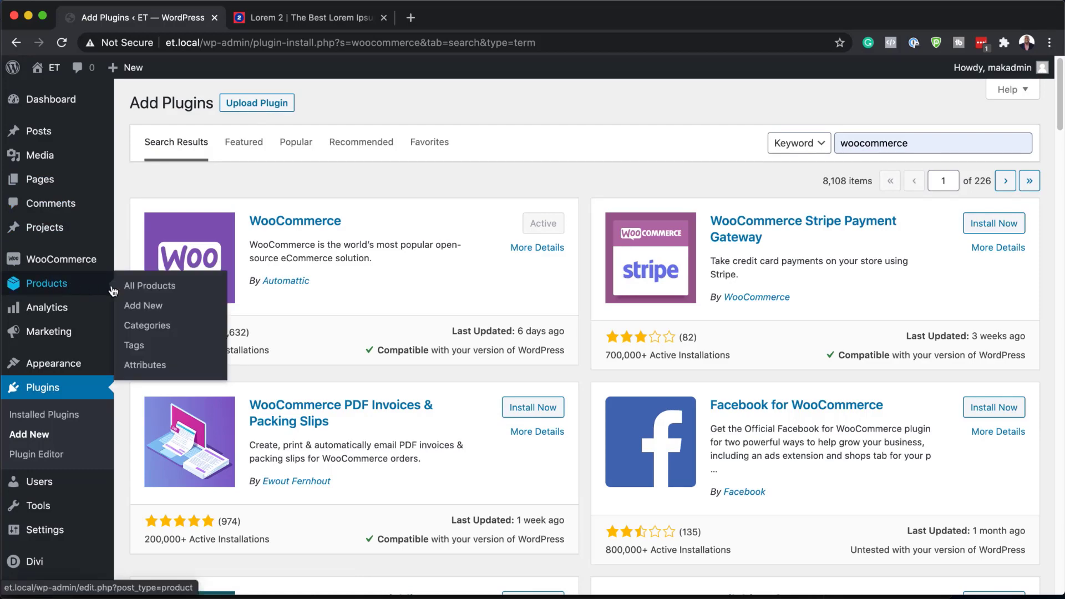
{"action": "left_click", "coordinate": [147, 310]}
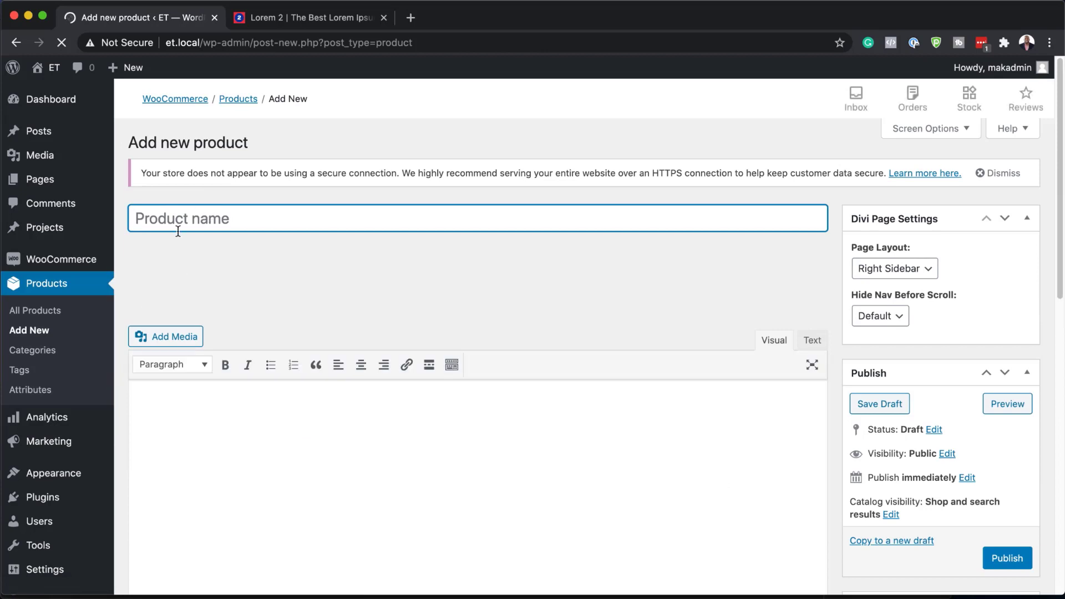
{"action": "type", "text": "Wood Letter Blocks"}
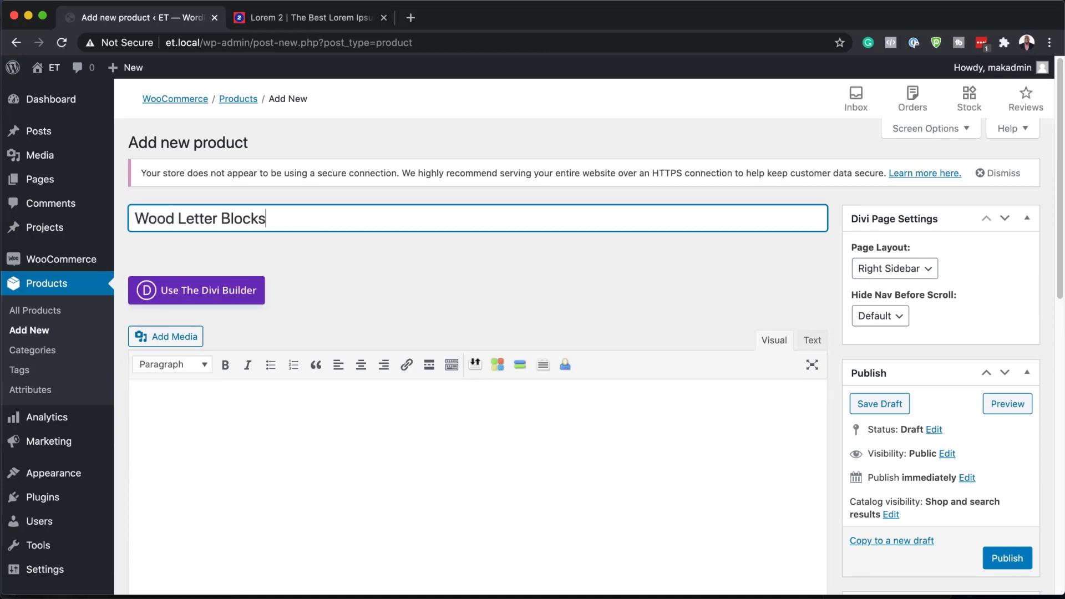
- Copy the first three short paragraphs from the Lorem 2 website into the product's main description
{"action": "left_click", "coordinate": [314, 20]}
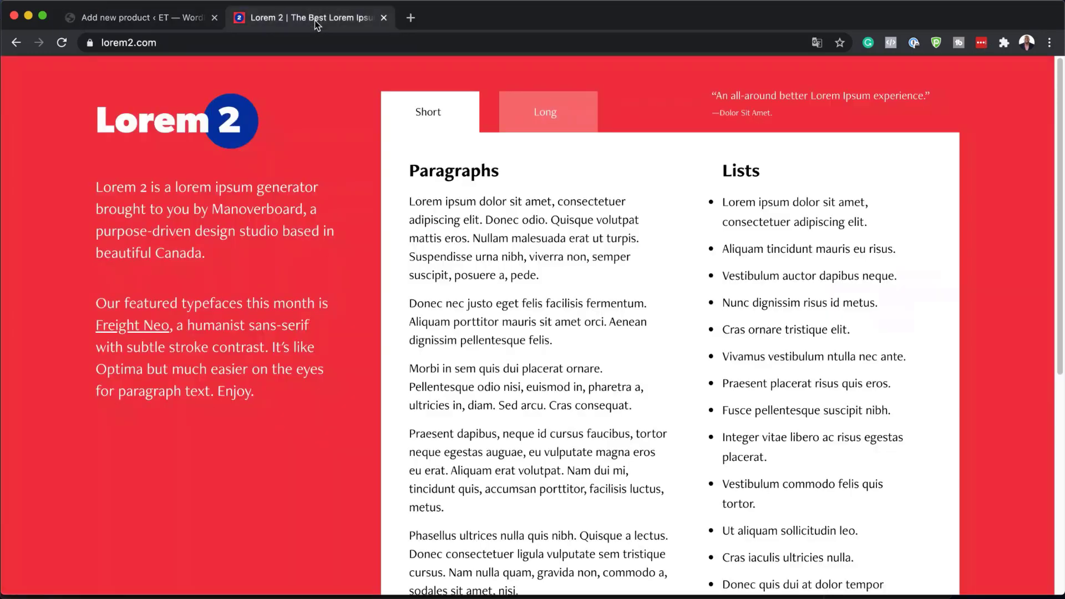
{"action": "left_click_drag", "start_coordinate": [408, 203], "coordinate": [636, 409]}
{"action": "key", "text": "super+c"}
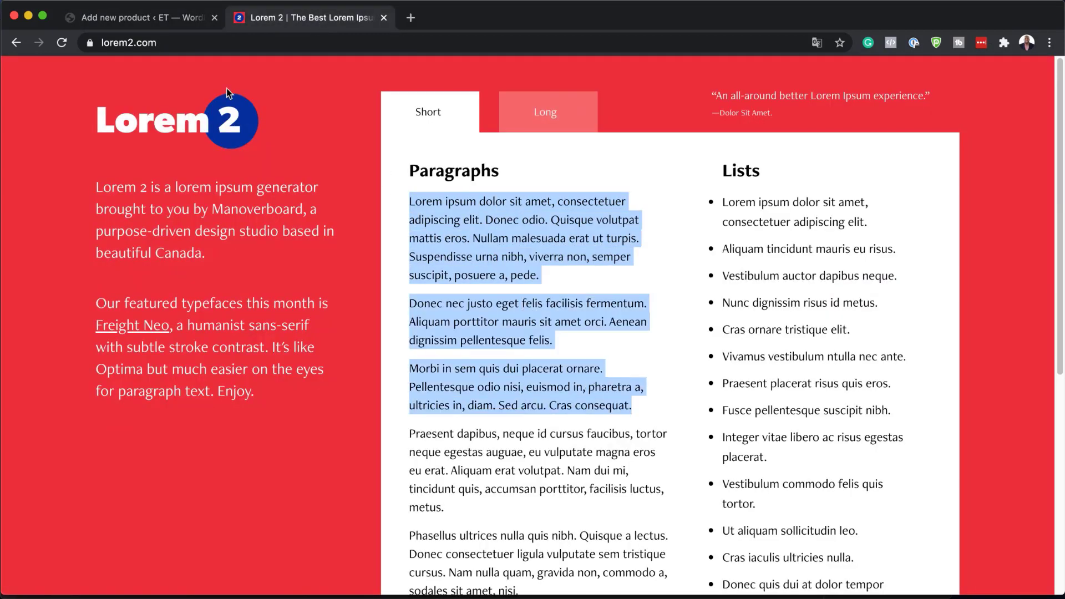
{"action": "left_click", "coordinate": [144, 25]}
{"action": "left_click", "coordinate": [181, 411]}
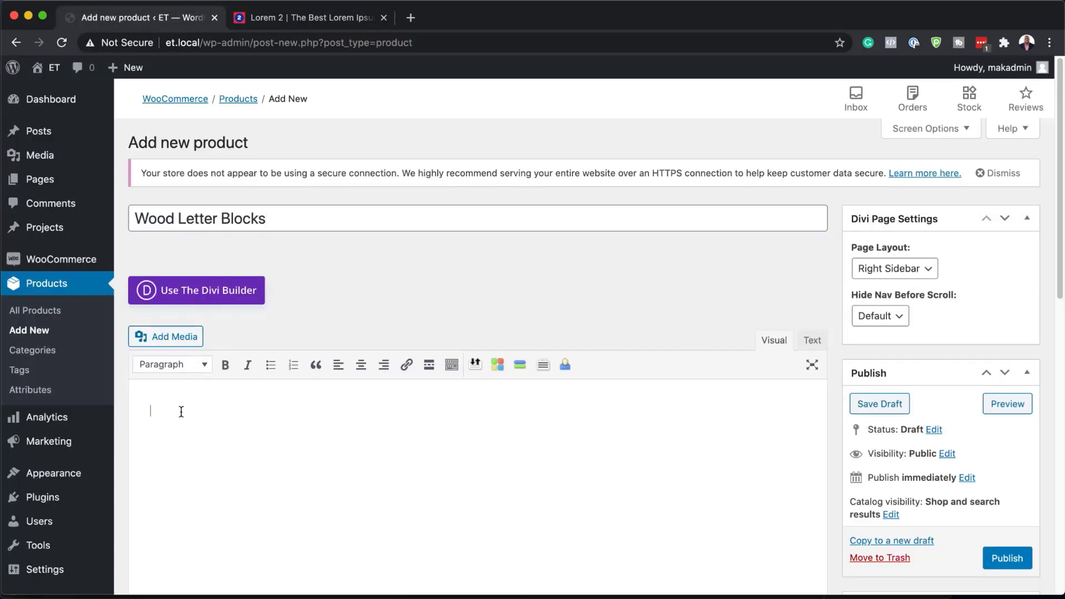
{"action": "key", "text": "super+v"}
- Set the product's regular price to £12.99 and its sale price to £7.99
{"action": "scroll", "coordinate": [387, 418], "scroll_direction": "down", "scroll_amount": 5}
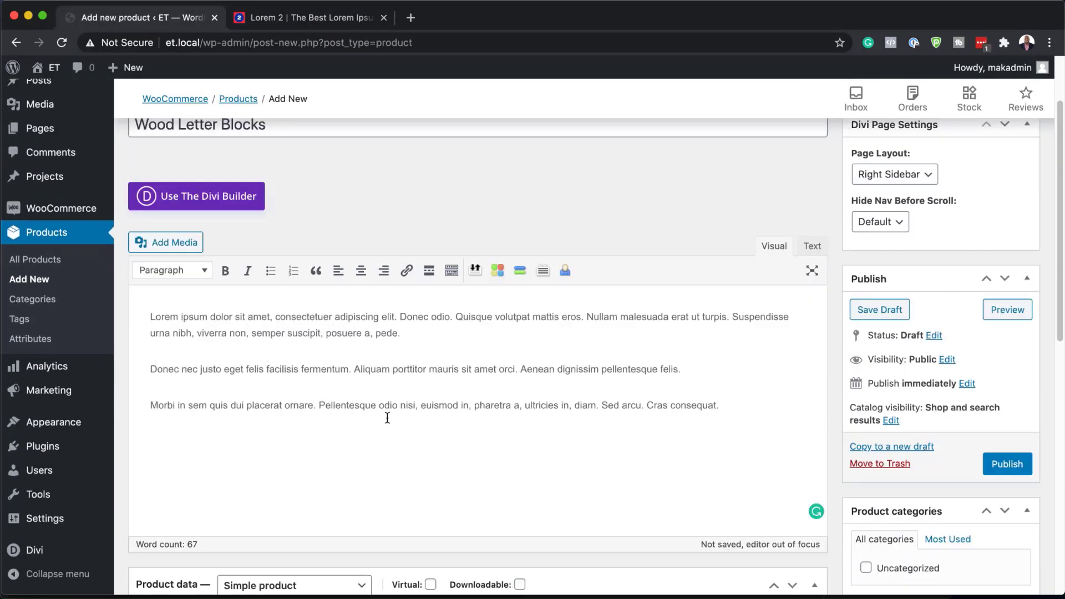
{"action": "left_click", "coordinate": [401, 428]}
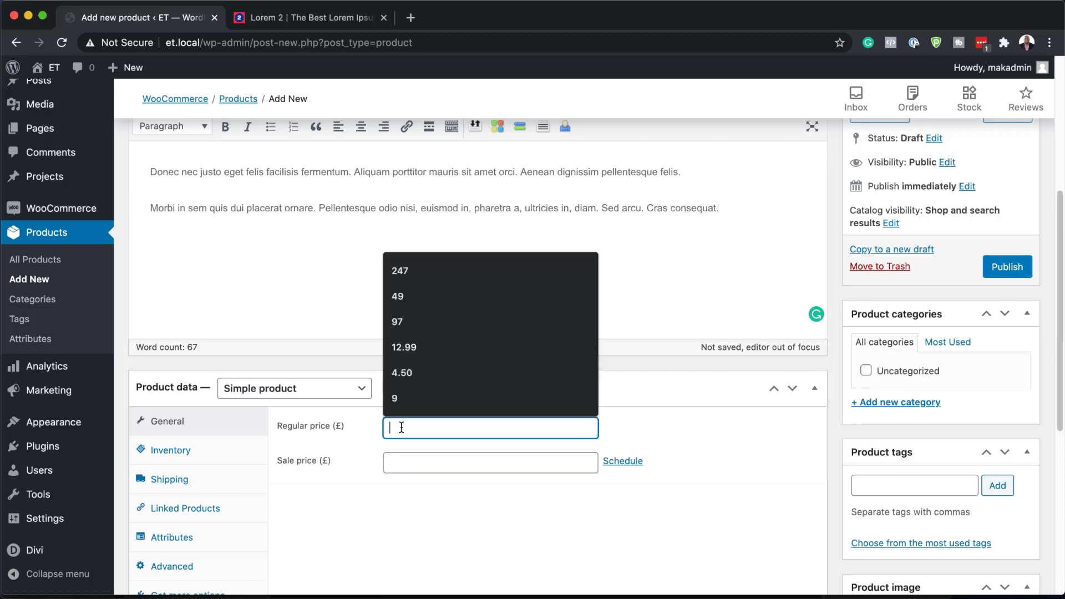
{"action": "type", "text": "12"}
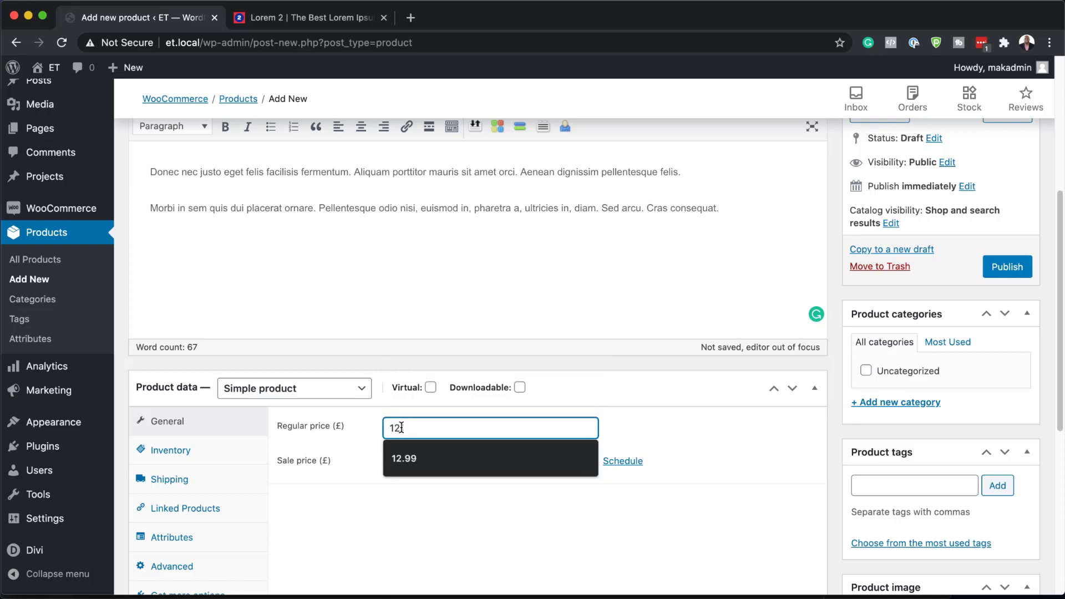
{"action": "type", "text": ".99"}
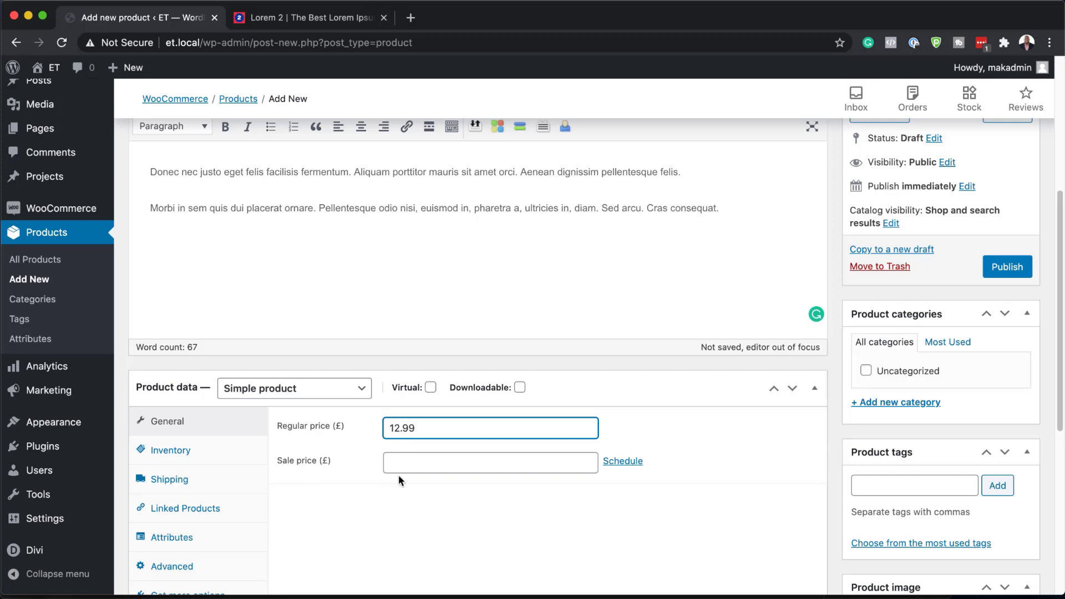
{"action": "left_click", "coordinate": [408, 461]}
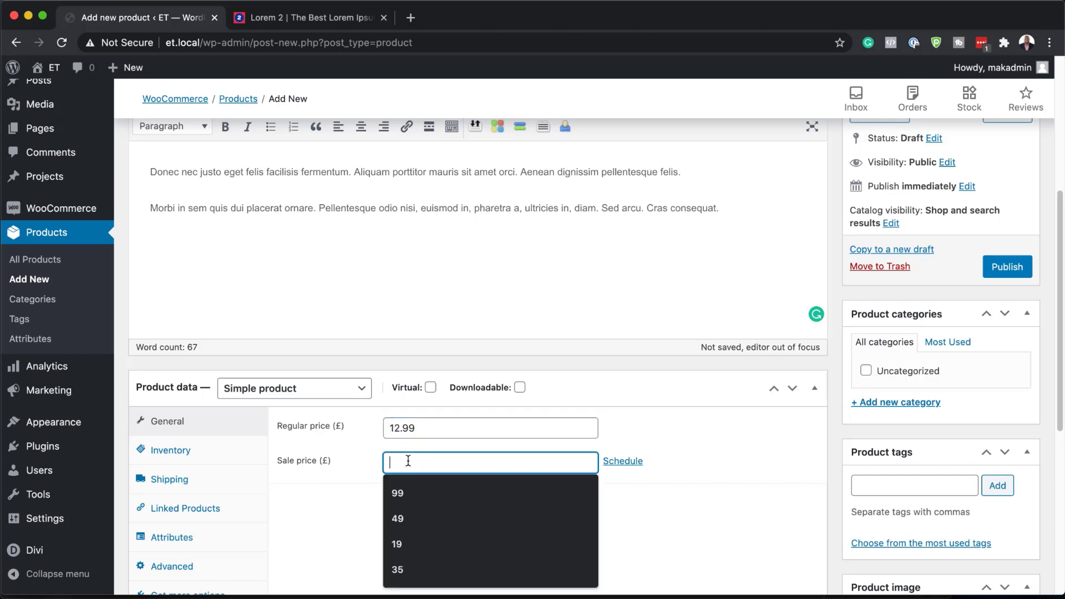
{"action": "type", "text": "7.99"}
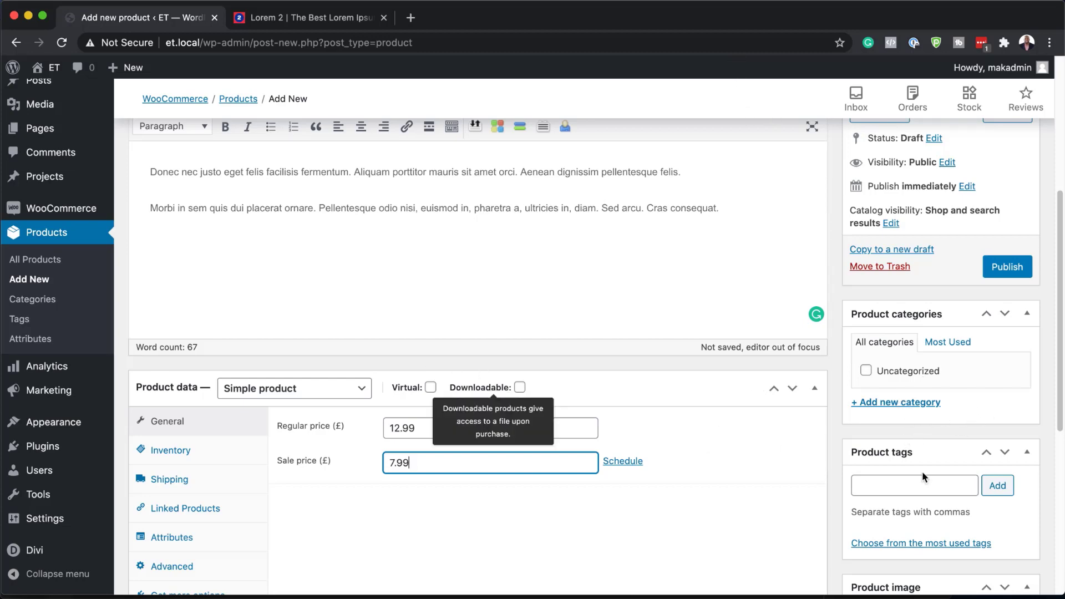
- Set the letter A block picture Untitled-2.png from the media library as the product image
{"action": "scroll", "coordinate": [922, 471], "scroll_direction": "down", "scroll_amount": 3}
{"action": "scroll", "coordinate": [922, 471], "scroll_direction": "down", "scroll_amount": 2}
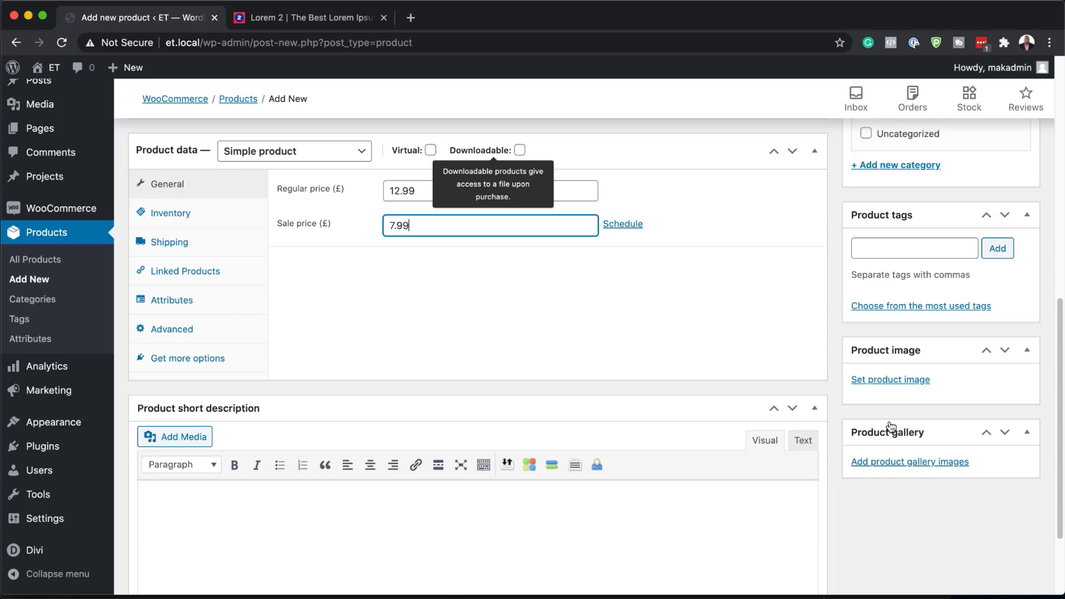
{"action": "left_click", "coordinate": [891, 382]}
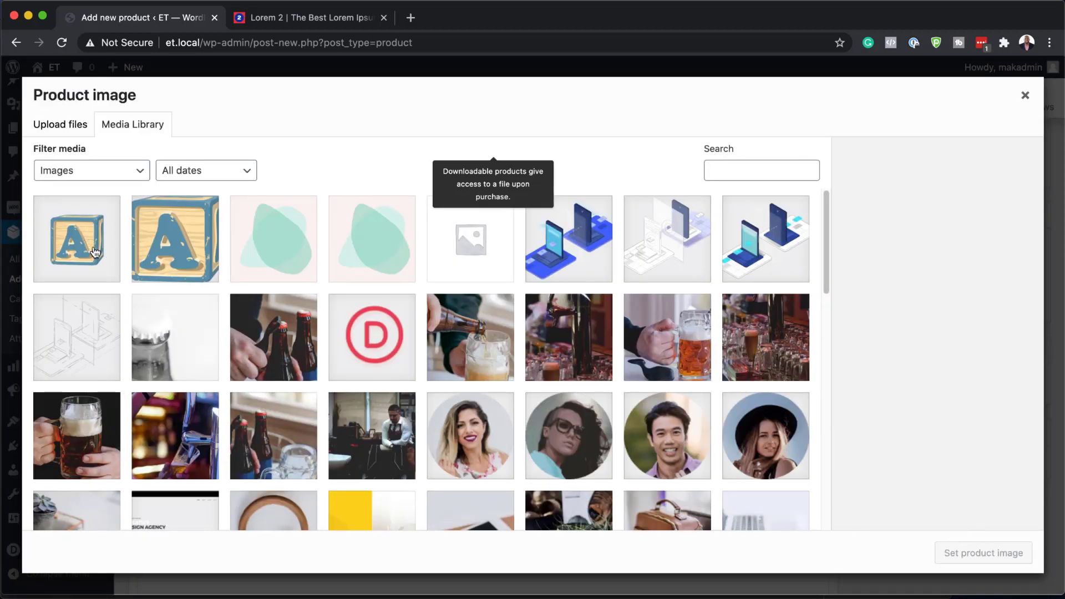
{"action": "left_click", "coordinate": [85, 250]}
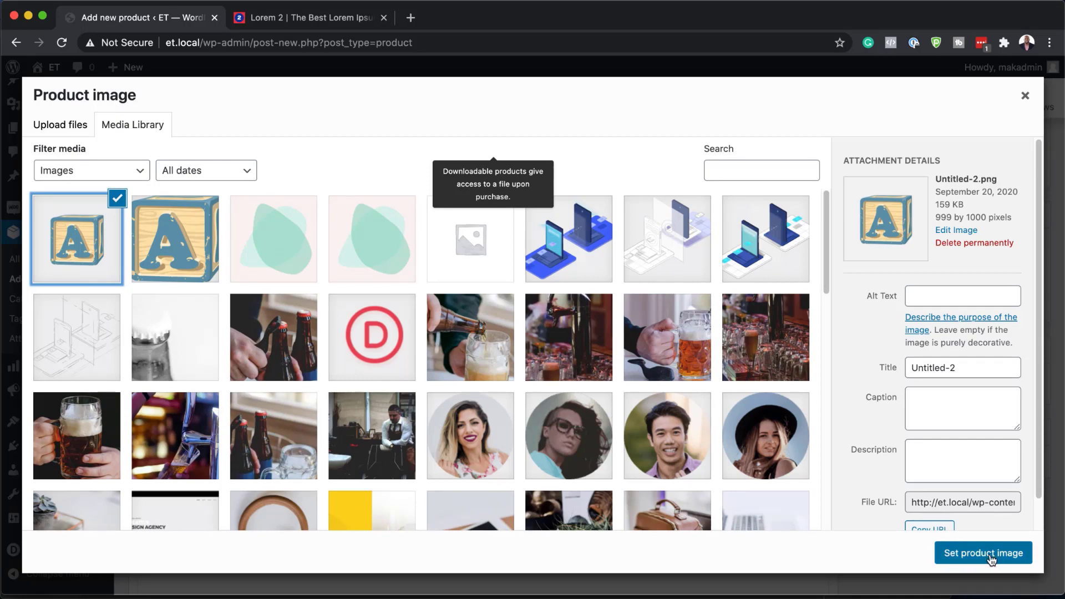
{"action": "left_click", "coordinate": [991, 555]}
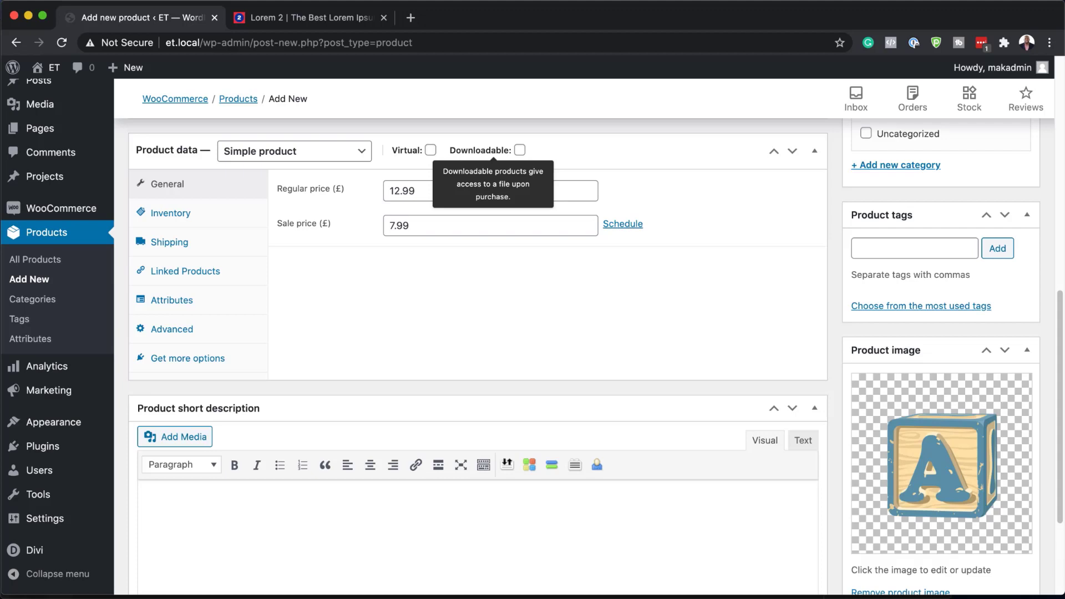
- Add a custom product attribute named "Material" with the value "Natural Pine Wood" and save the attributes
{"action": "left_click", "coordinate": [210, 306]}
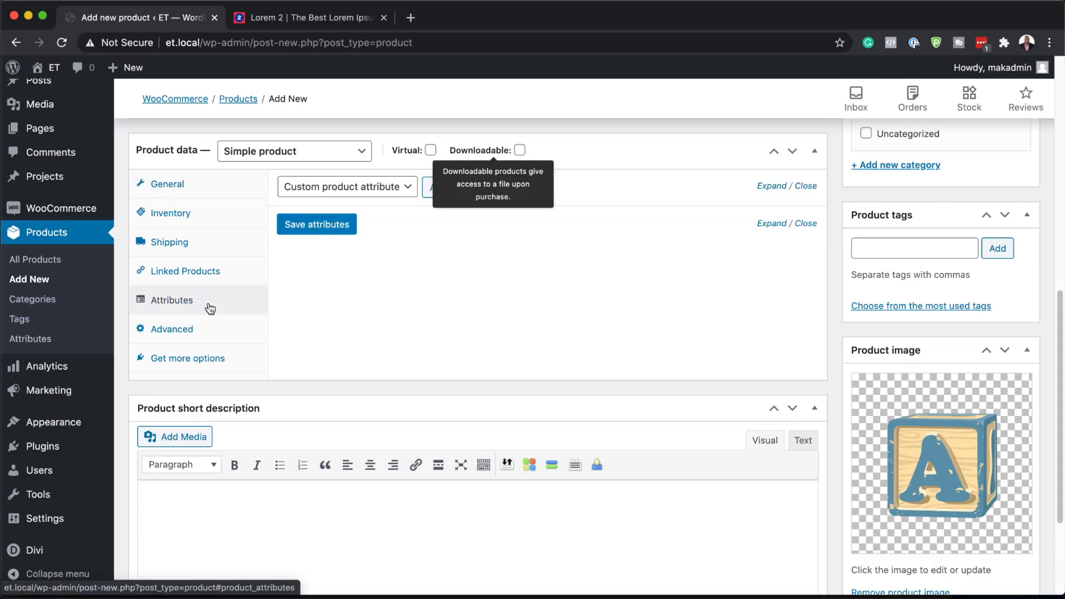
{"action": "scroll", "coordinate": [294, 305], "scroll_direction": "up", "scroll_amount": 2}
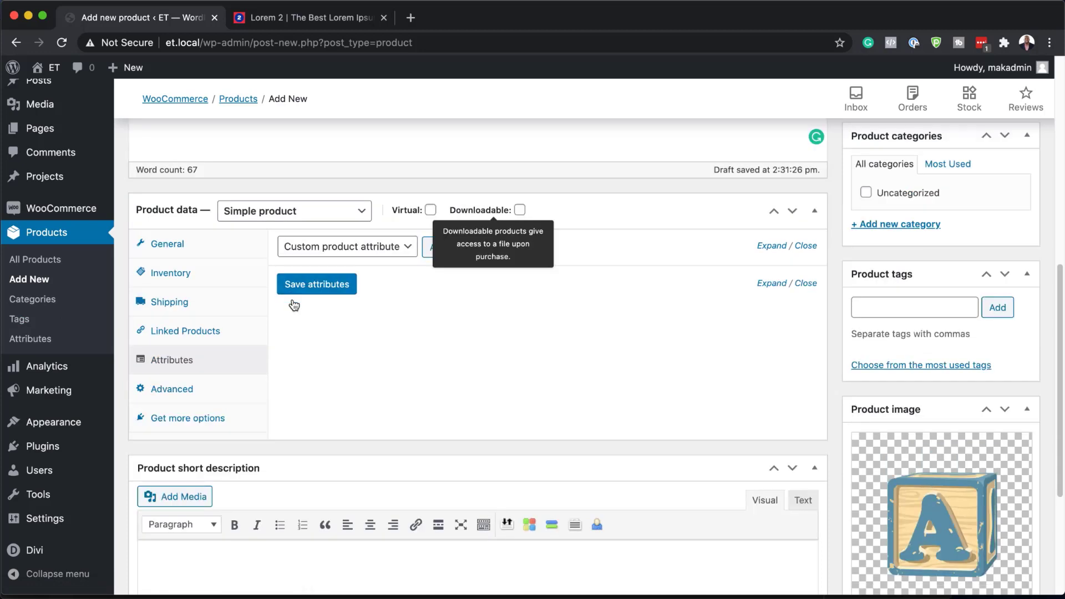
{"action": "left_click", "coordinate": [486, 212]}
{"action": "left_click", "coordinate": [595, 210]}
{"action": "left_click", "coordinate": [438, 246]}
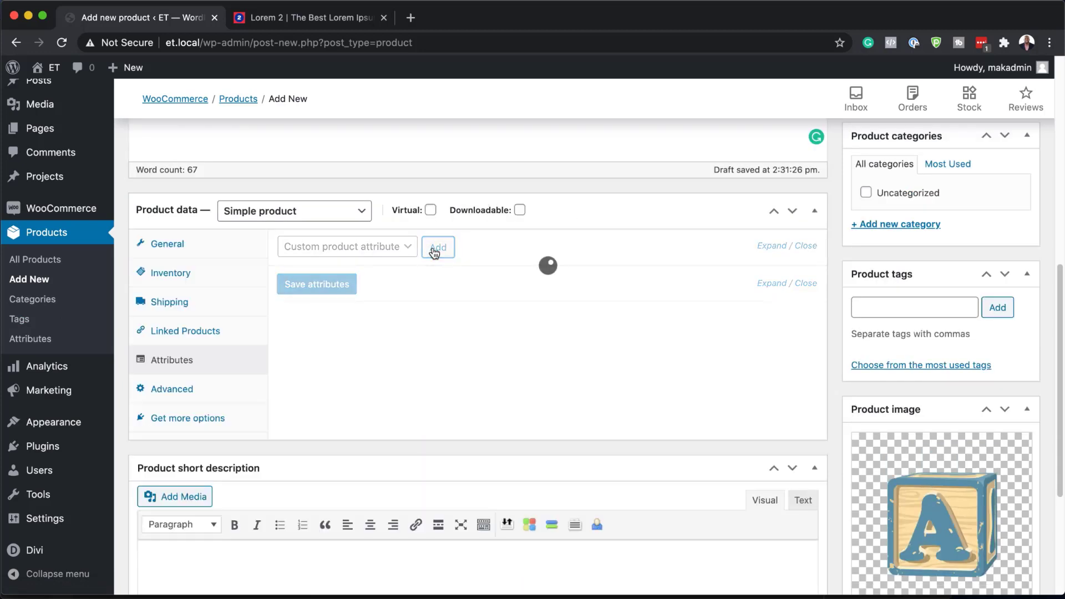
{"action": "left_click", "coordinate": [319, 333]}
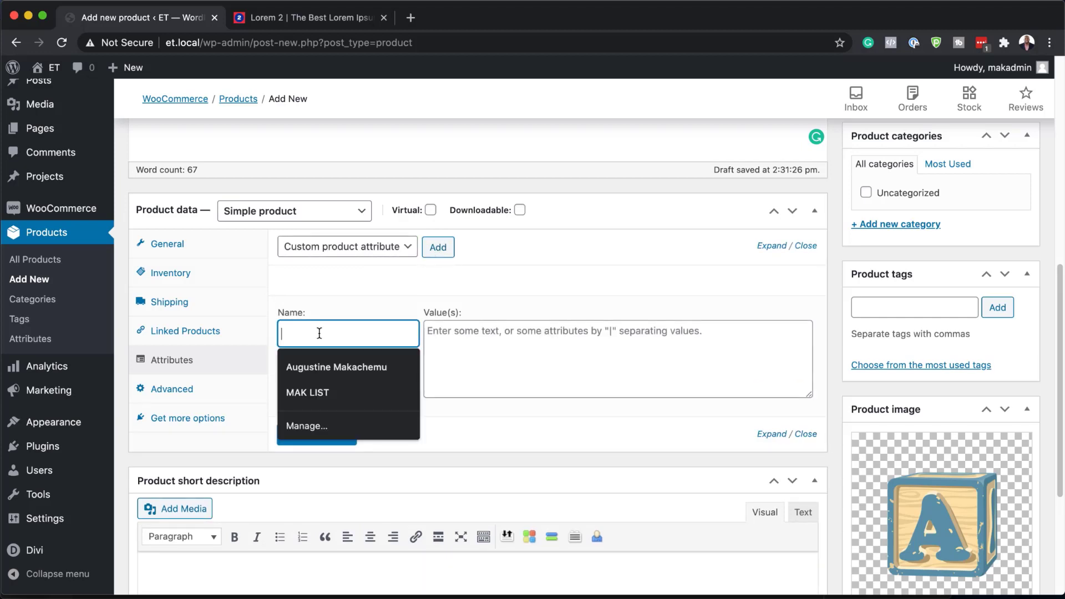
{"action": "type", "text": "Material"}
{"action": "left_click", "coordinate": [459, 335]}
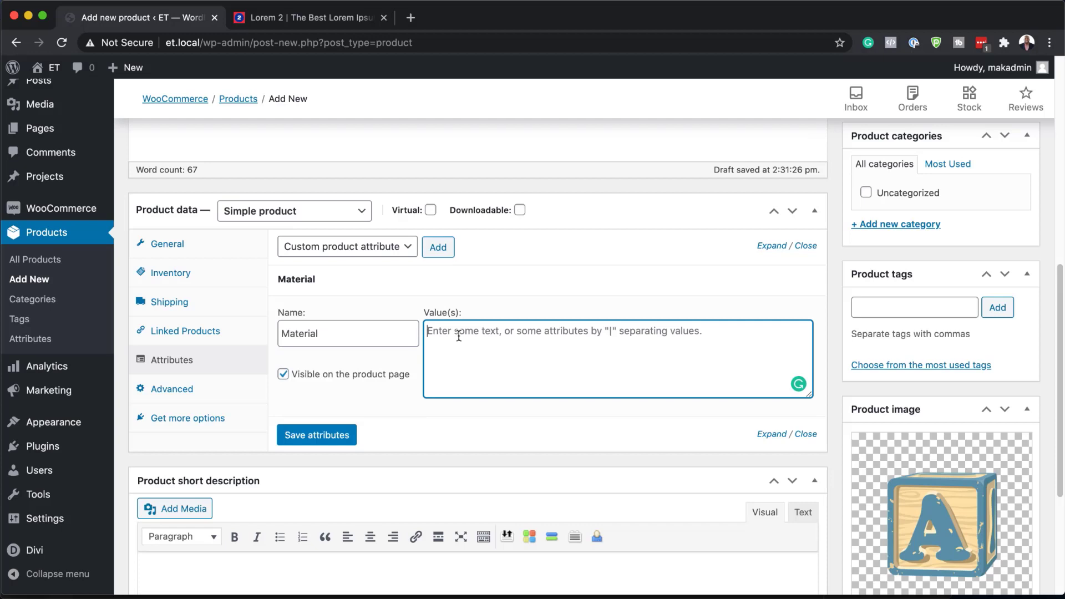
{"action": "type", "text": "Natural Pine Wood"}
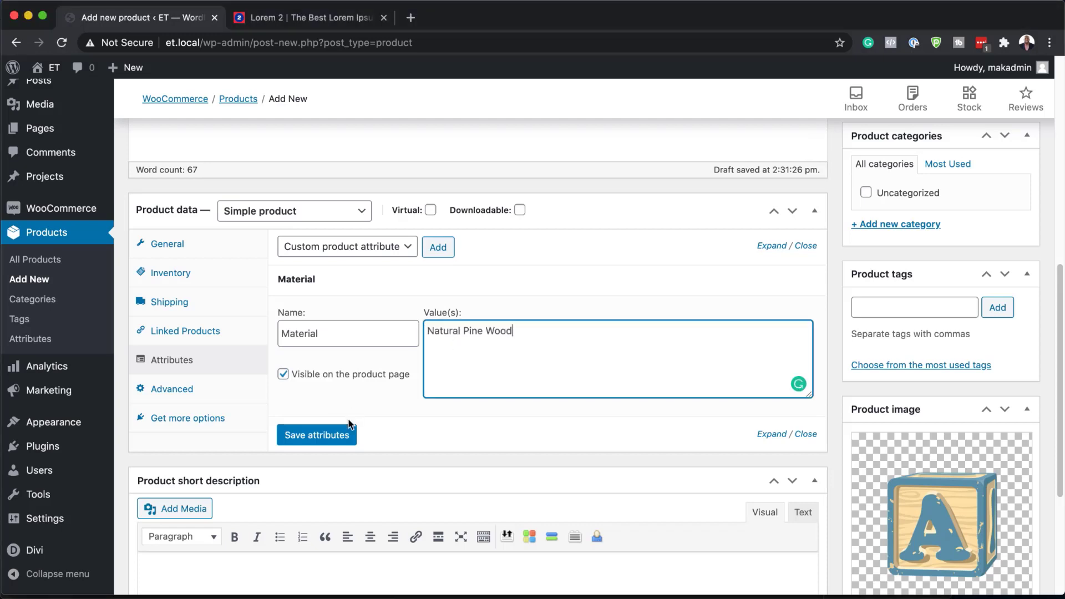
{"action": "left_click", "coordinate": [342, 437]}
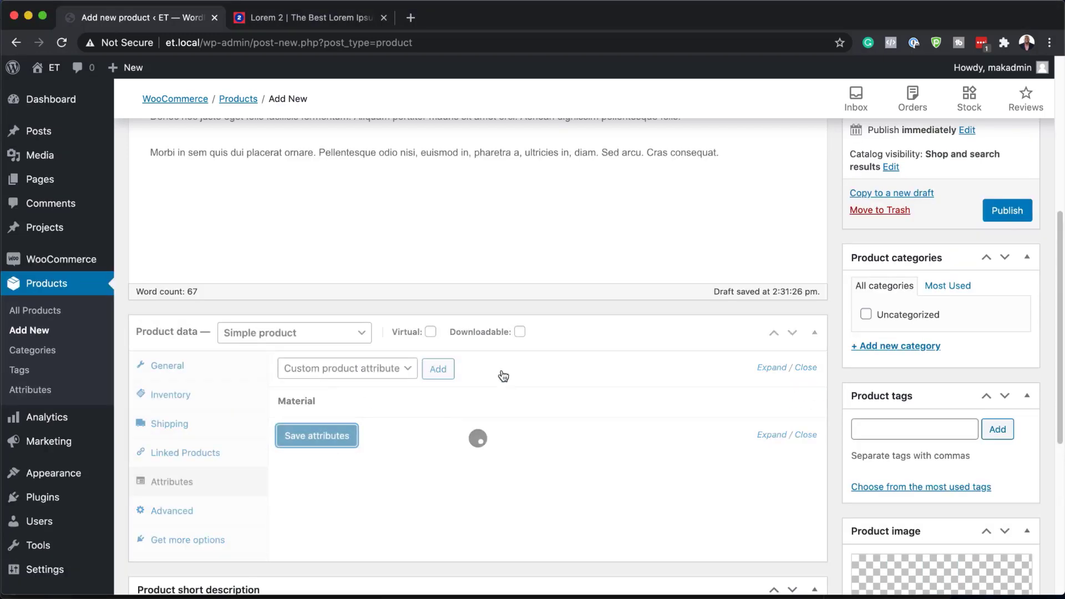
- Add a custom product attribute named "Paint" with the value "Non-Toxic White Paint" and save the attributes
{"action": "left_click", "coordinate": [443, 370]}
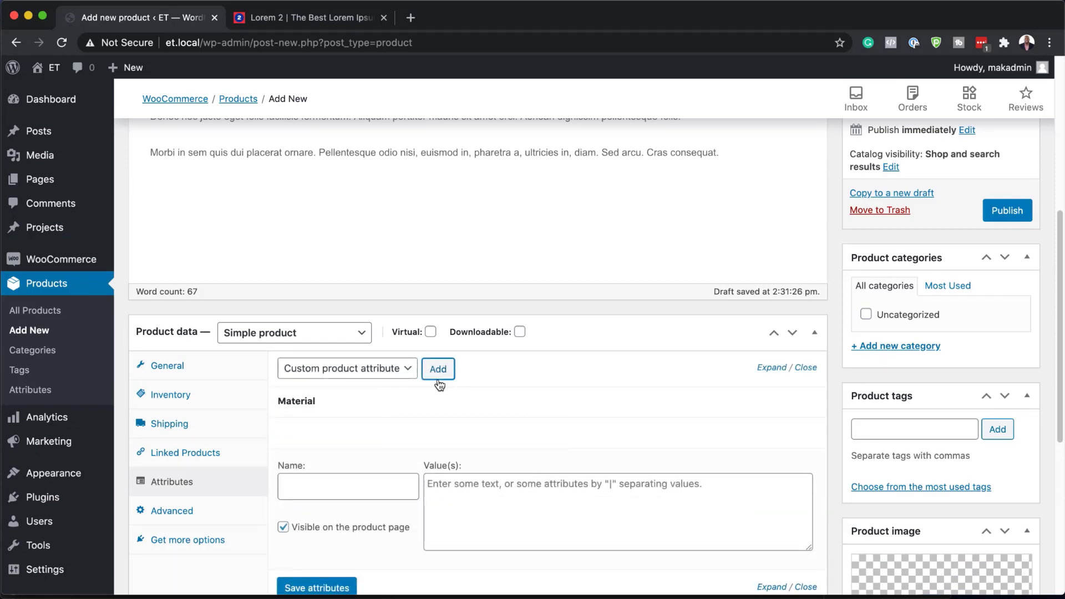
{"action": "left_click", "coordinate": [348, 486]}
{"action": "type", "text": "Pa"}
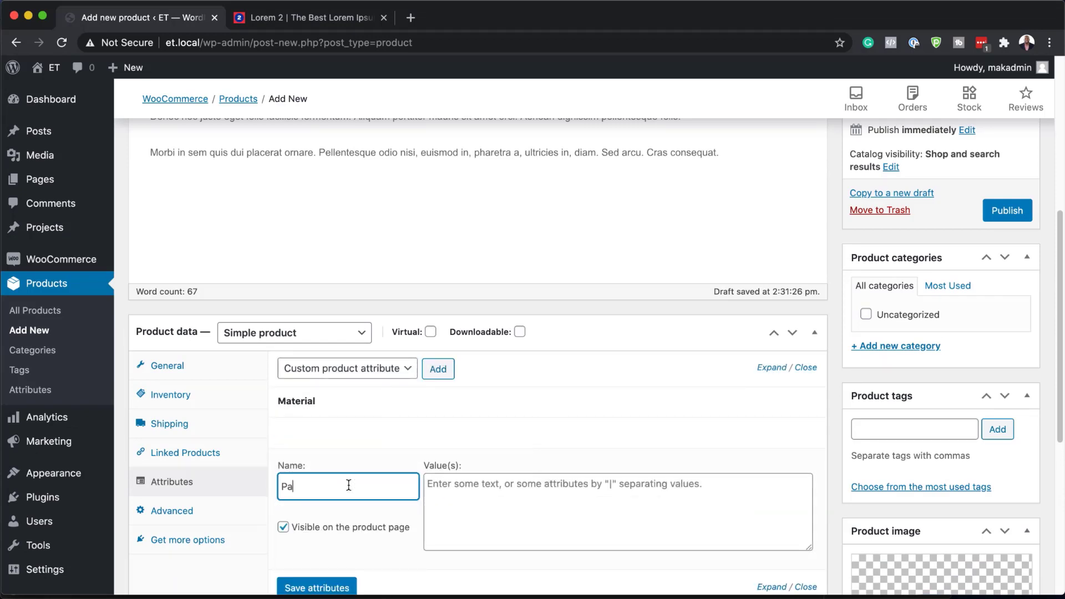
{"action": "type", "text": "int"}
{"action": "left_click", "coordinate": [446, 483]}
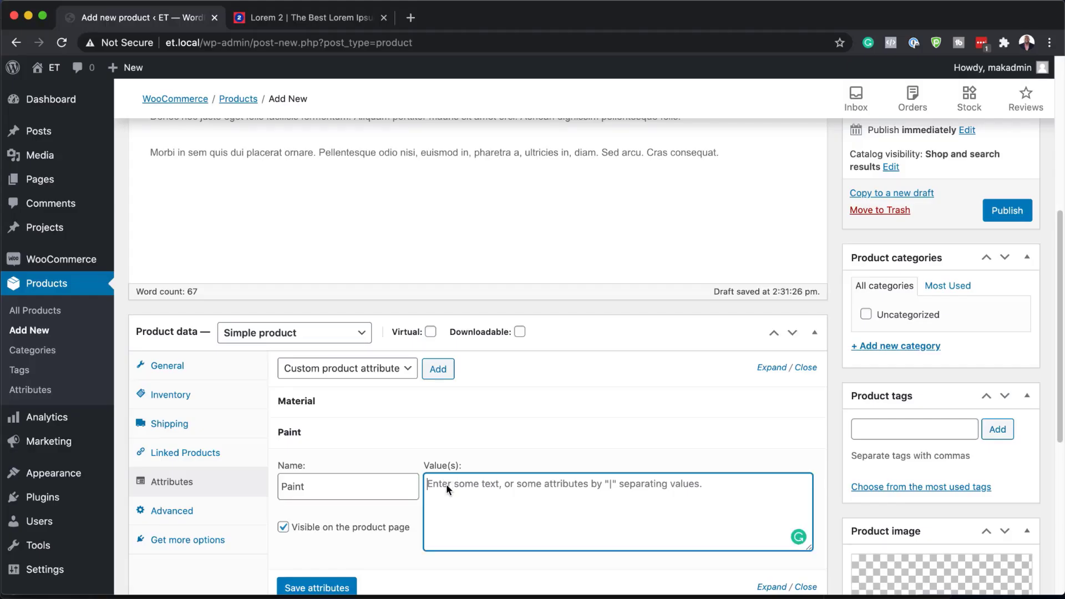
{"action": "type", "text": "Non-Toxic White Paint"}
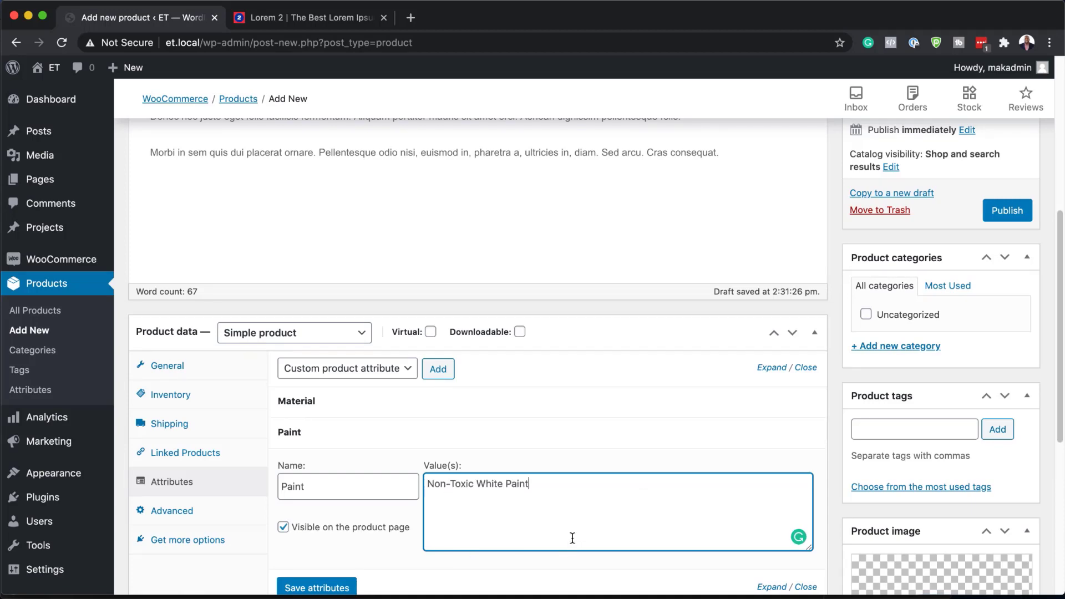
{"action": "scroll", "coordinate": [572, 538], "scroll_direction": "down", "scroll_amount": 5}
{"action": "left_click", "coordinate": [317, 472]}
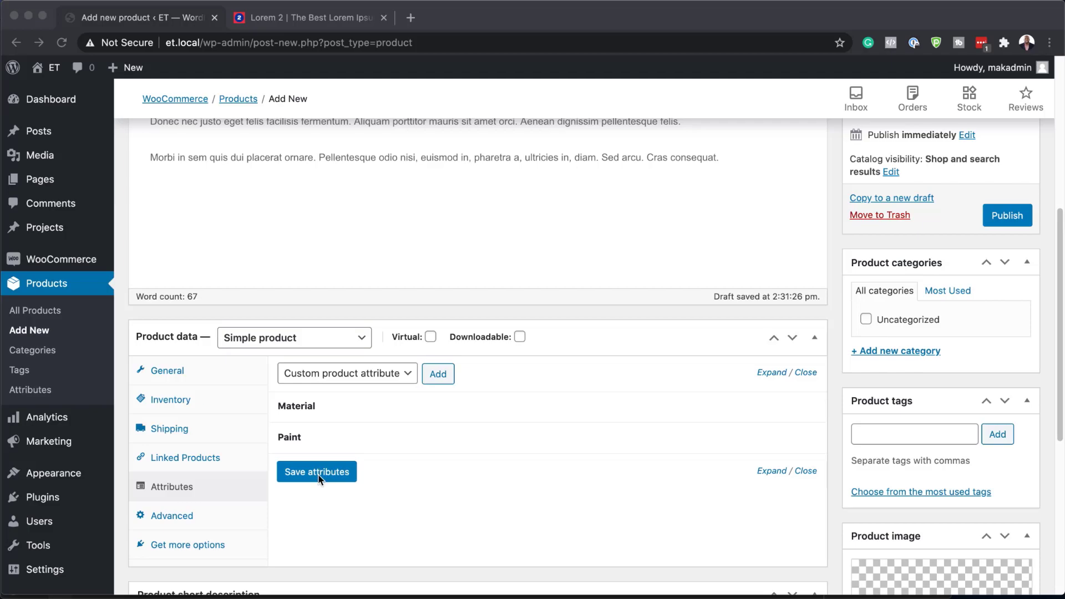
{"action": "left_click", "coordinate": [340, 480]}
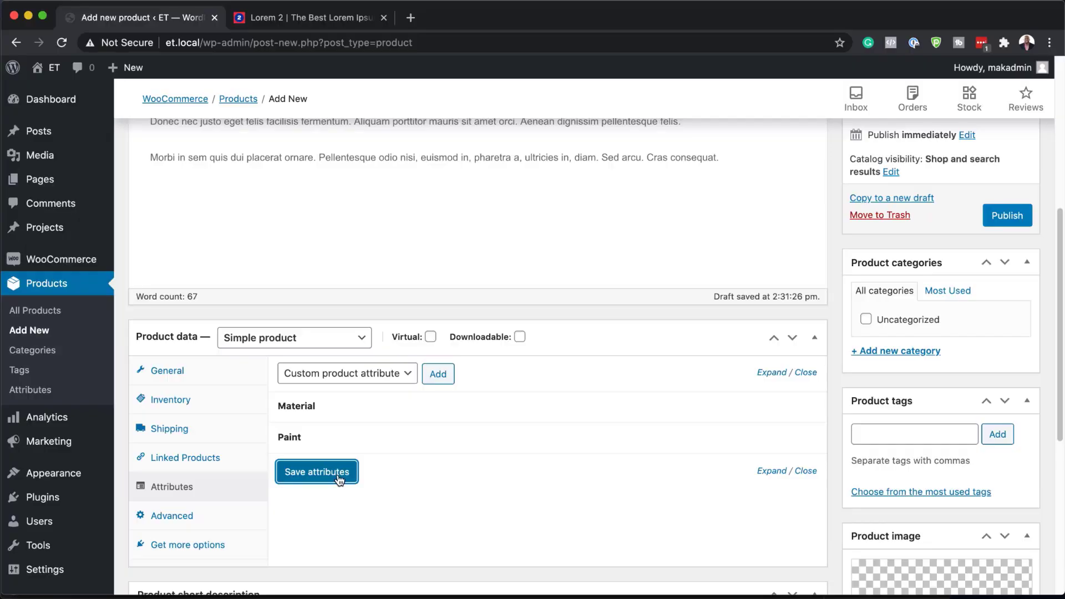
{"action": "left_click", "coordinate": [339, 482]}
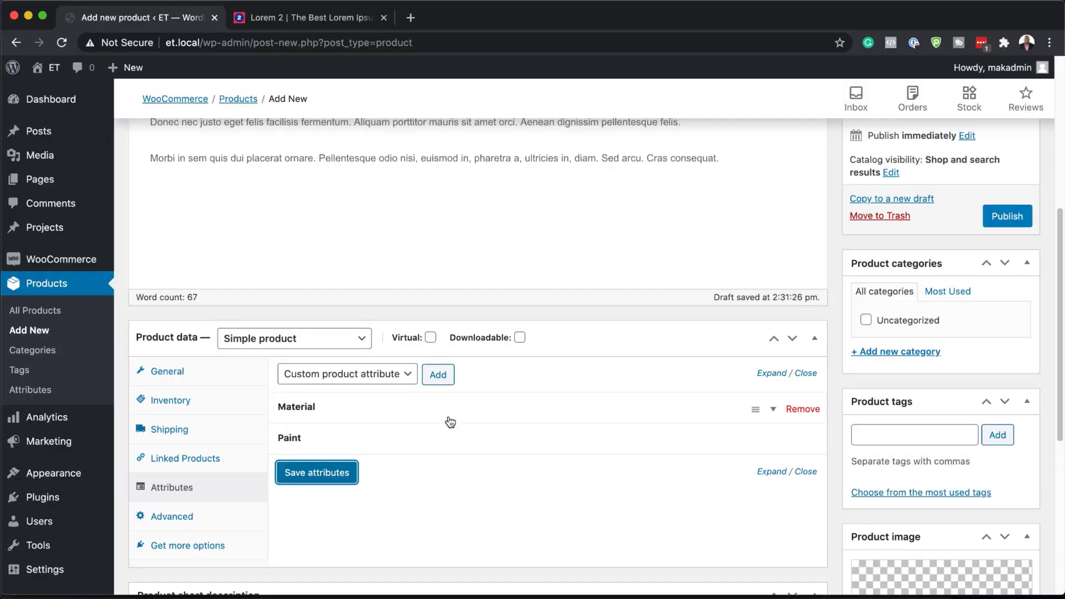
- Add a custom product attribute named "Paint Colors" with the value "White, Blue, Green, Fucsia" and save the attributes
{"action": "left_click", "coordinate": [441, 377]}
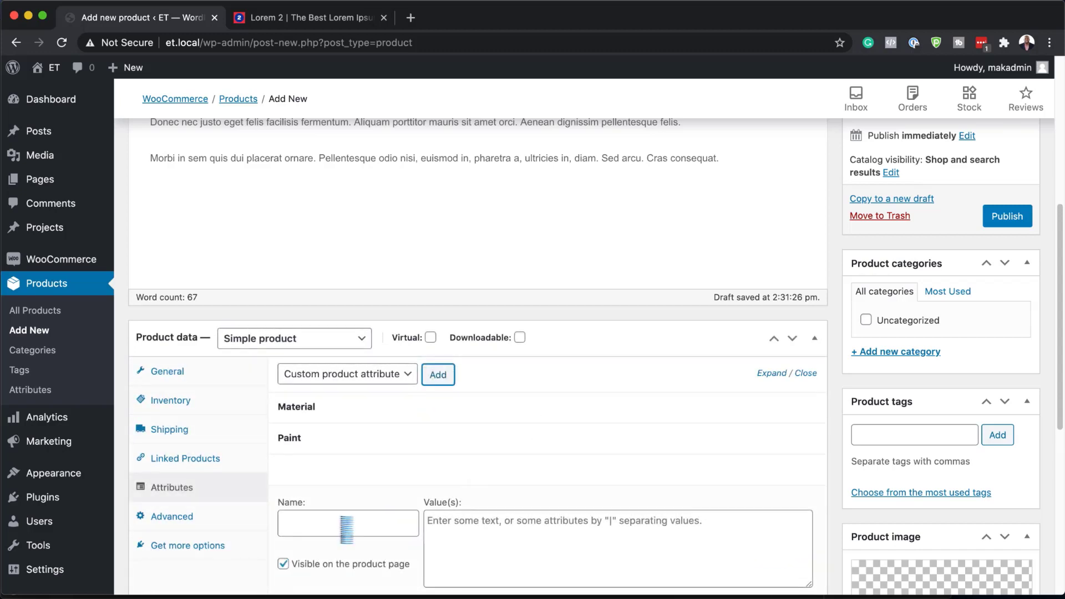
{"action": "left_click", "coordinate": [335, 523]}
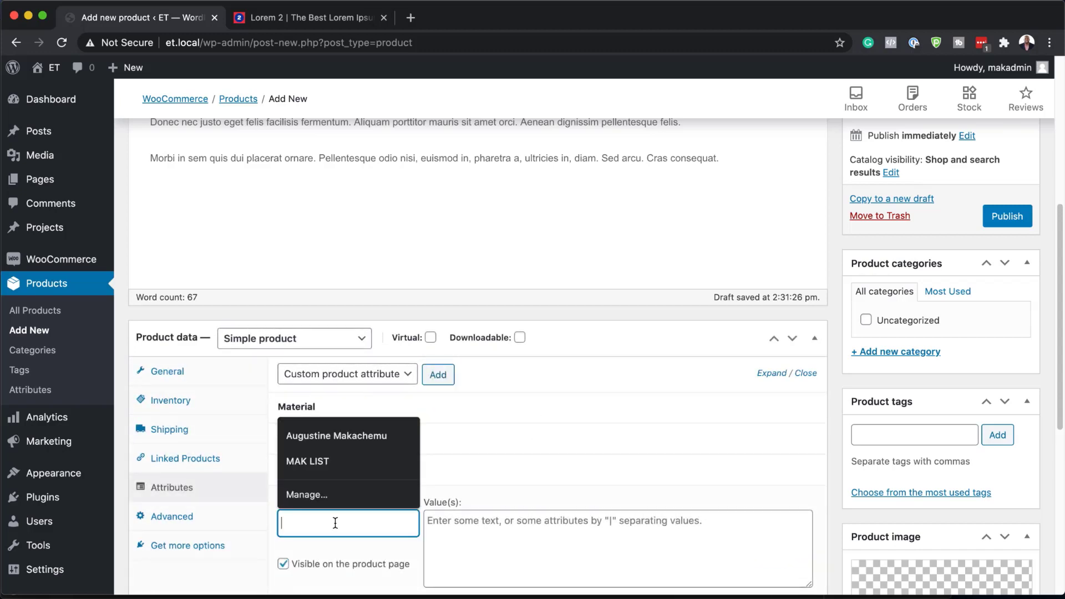
{"action": "type", "text": "Paint Colors"}
{"action": "left_click", "coordinate": [430, 526]}
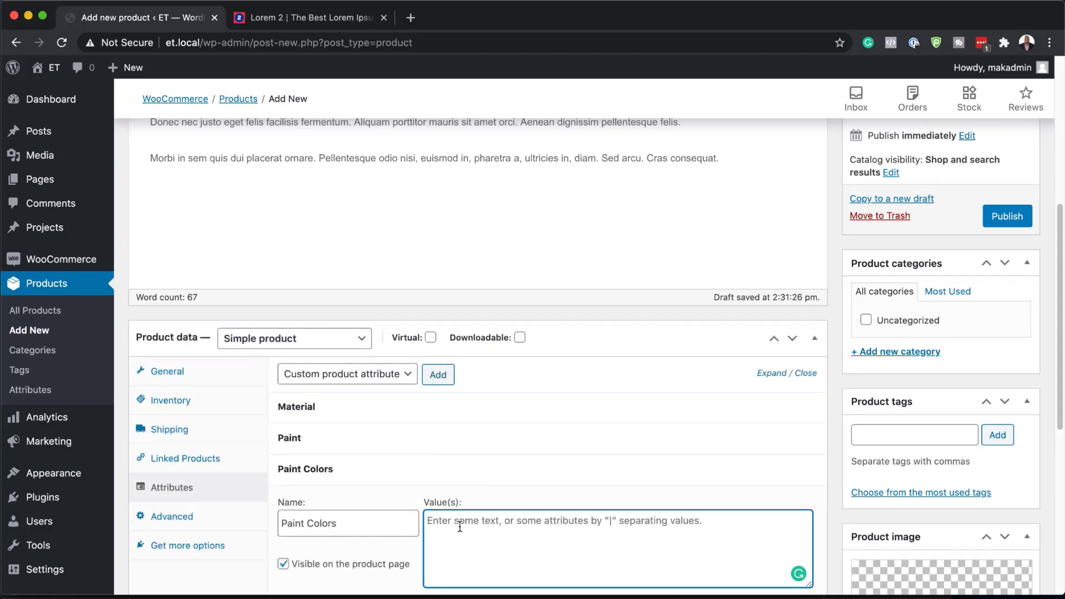
{"action": "type", "text": "White, Blue, Green, Fucsia"}
{"action": "scroll", "coordinate": [416, 499], "scroll_direction": "down", "scroll_amount": 5}
{"action": "left_click", "coordinate": [340, 468]}
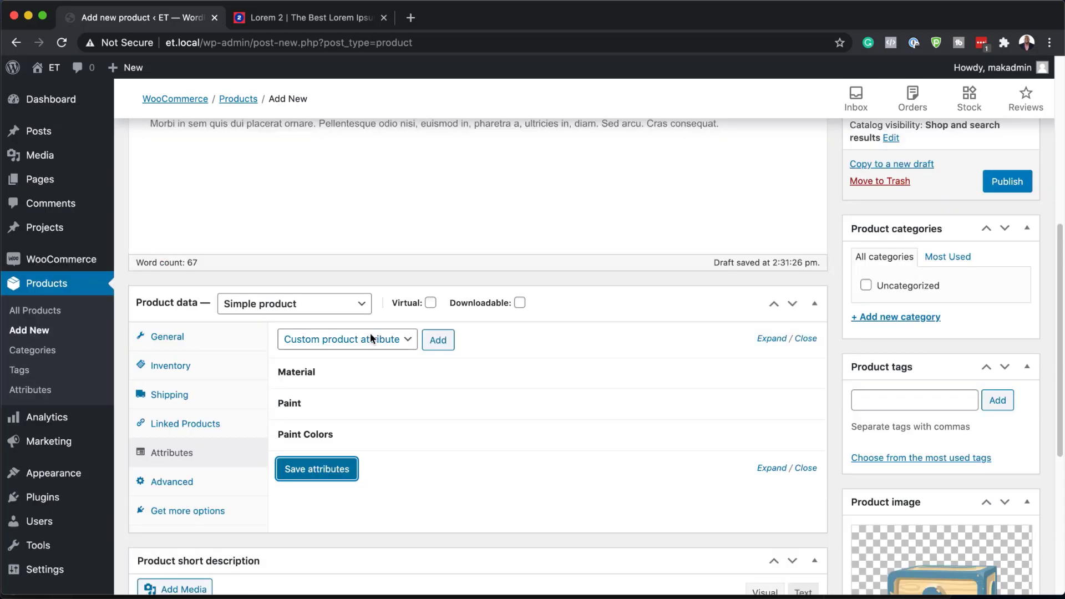
- Publish the Wood Letter Blocks product and review its live product page
{"action": "scroll", "coordinate": [336, 224], "scroll_direction": "up", "scroll_amount": 4}
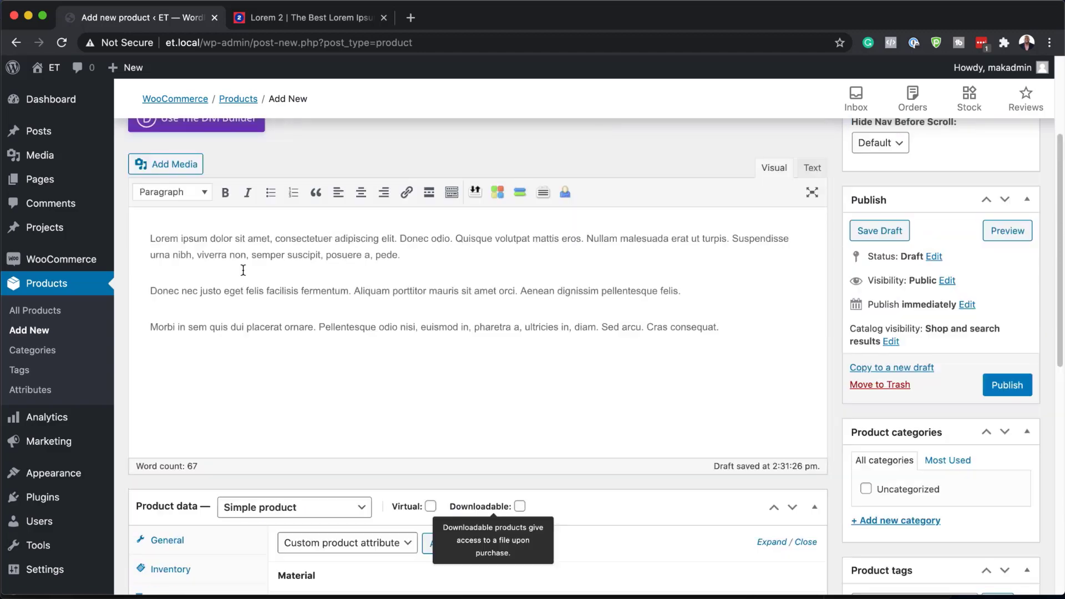
{"action": "scroll", "coordinate": [364, 287], "scroll_direction": "down", "scroll_amount": 4}
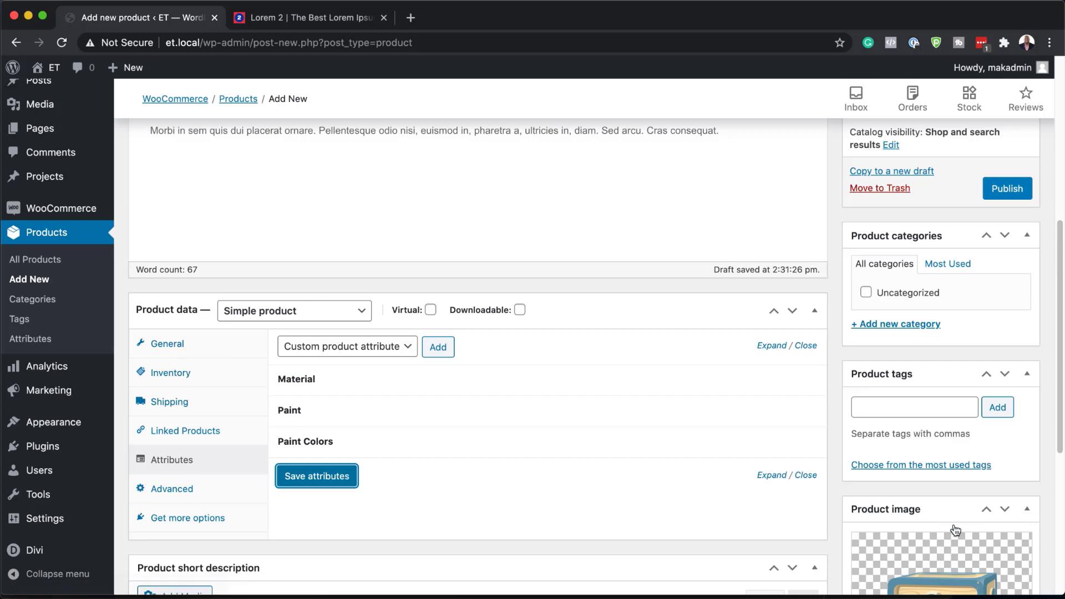
{"action": "scroll", "coordinate": [955, 492], "scroll_direction": "down", "scroll_amount": 1}
{"action": "left_click", "coordinate": [1013, 184]}
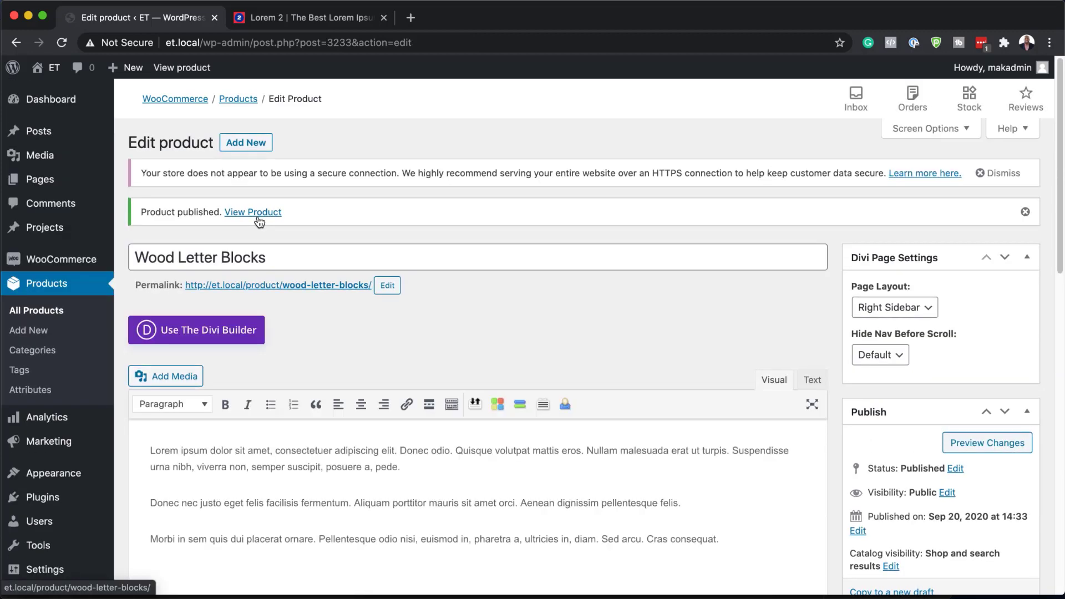
{"action": "left_click", "coordinate": [260, 219]}
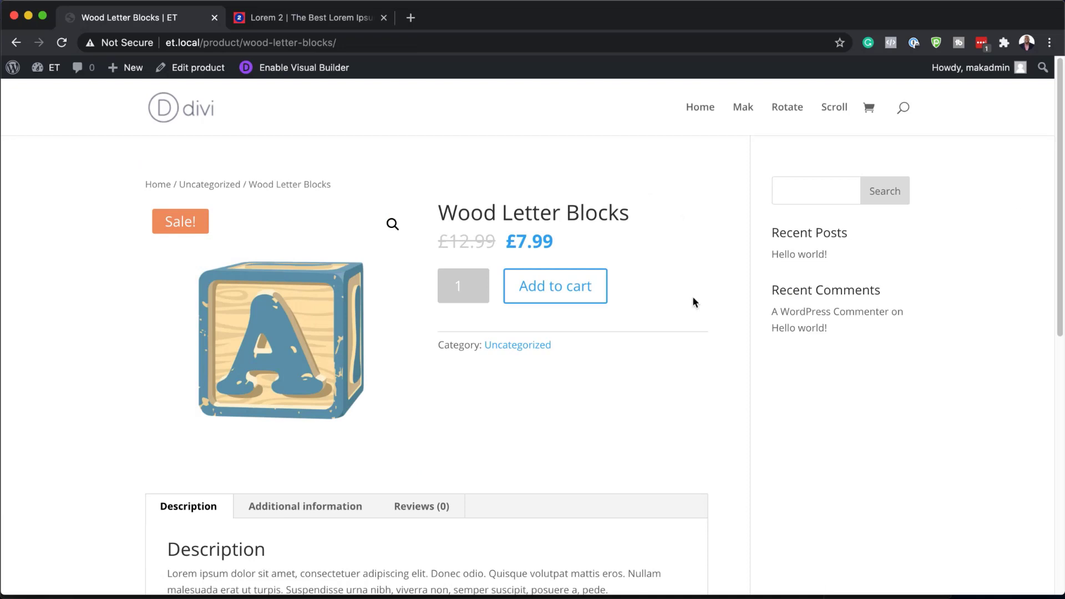
{"action": "scroll", "coordinate": [71, 440], "scroll_direction": "down", "scroll_amount": 10}
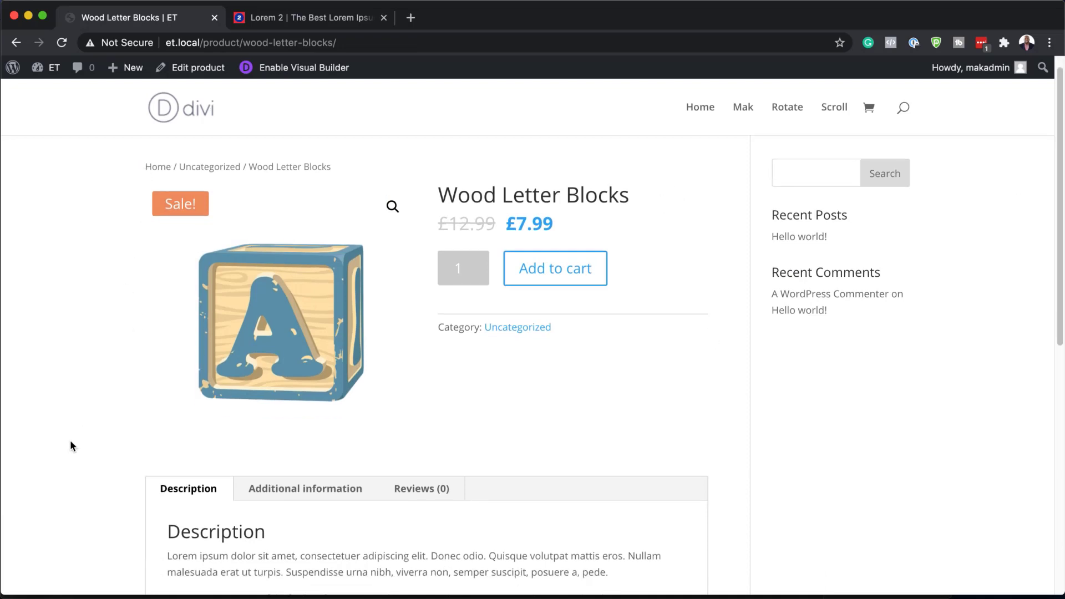
{"action": "scroll", "coordinate": [71, 438], "scroll_direction": "up", "scroll_amount": 3}
{"action": "scroll", "coordinate": [71, 435], "scroll_direction": "up", "scroll_amount": 5}
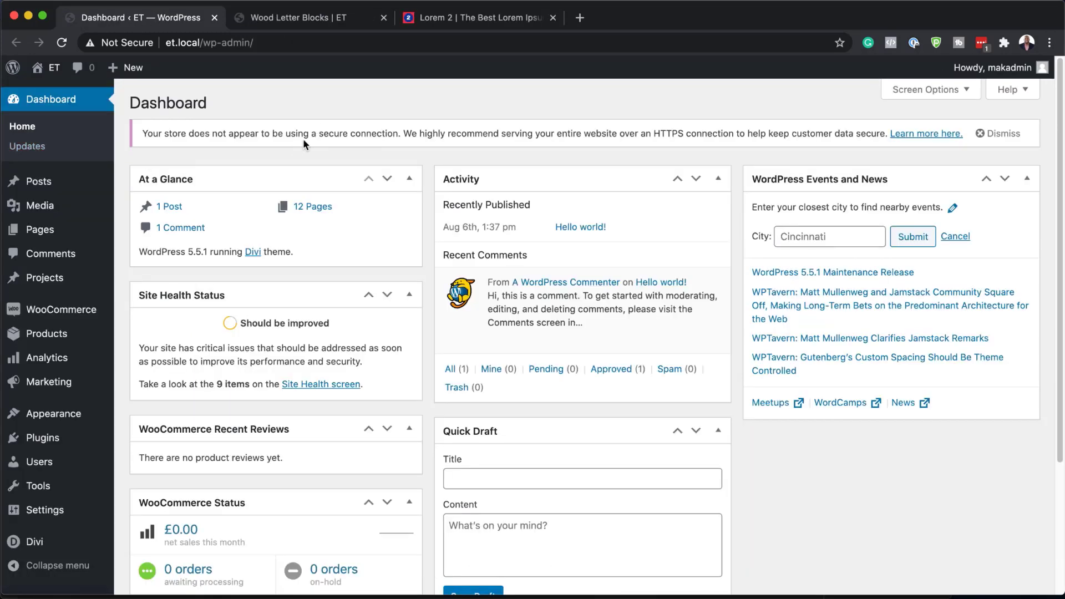
- Open the Divi Theme Builder from the WordPress dashboard
{"action": "scroll", "coordinate": [67, 461], "scroll_direction": "down", "scroll_amount": 3}
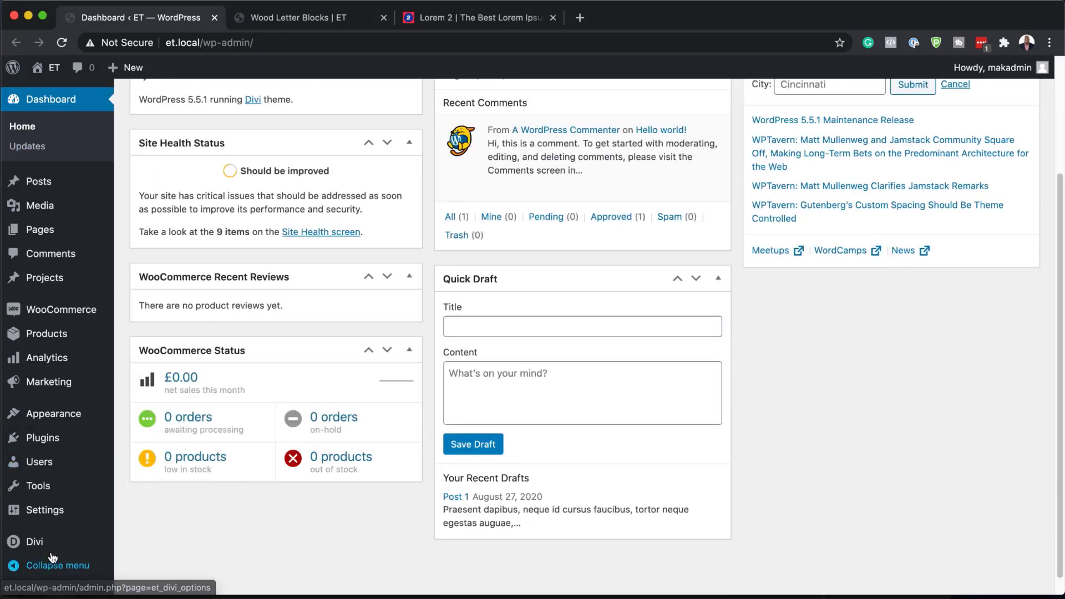
{"action": "mouse_move", "coordinate": [44, 543]}
{"action": "left_click", "coordinate": [175, 465]}
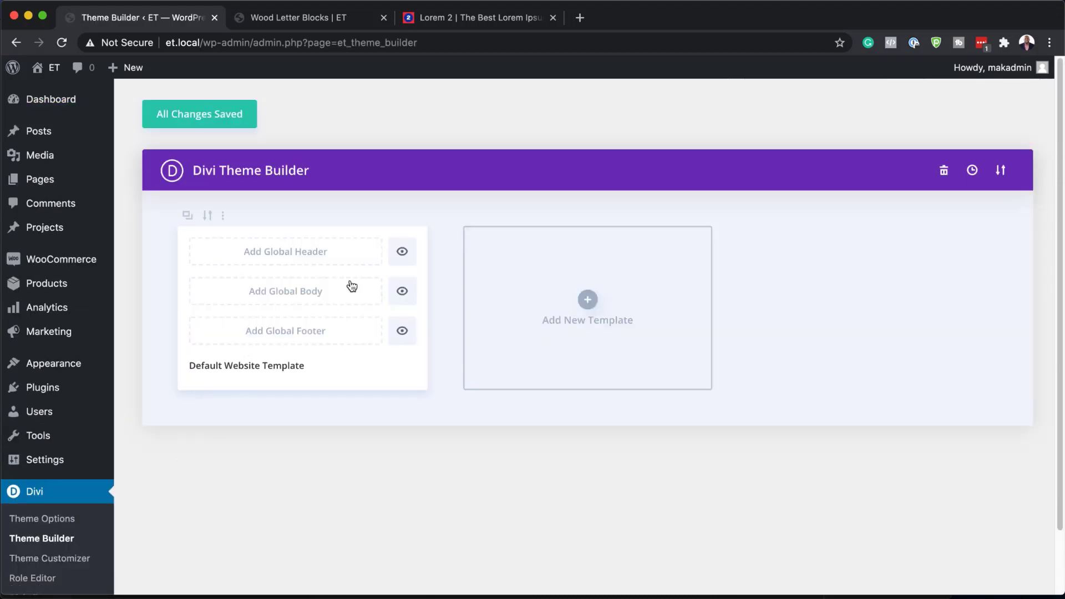
- Create a new Theme Builder template assigned to All Products
{"action": "left_click", "coordinate": [587, 299]}
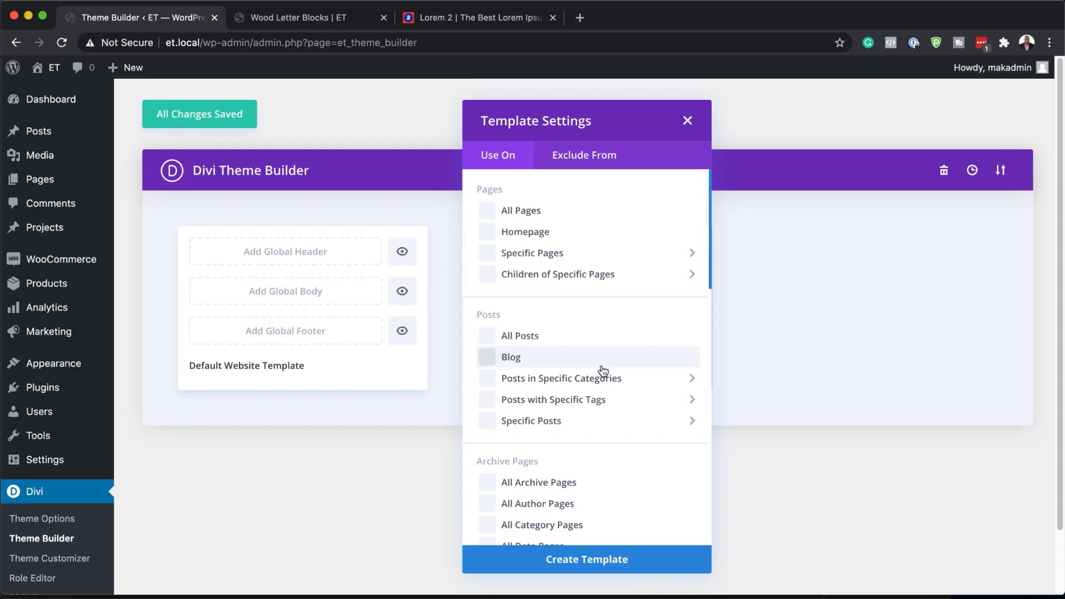
{"action": "scroll", "coordinate": [599, 366], "scroll_direction": "down", "scroll_amount": 5}
{"action": "scroll", "coordinate": [603, 371], "scroll_direction": "down", "scroll_amount": 14}
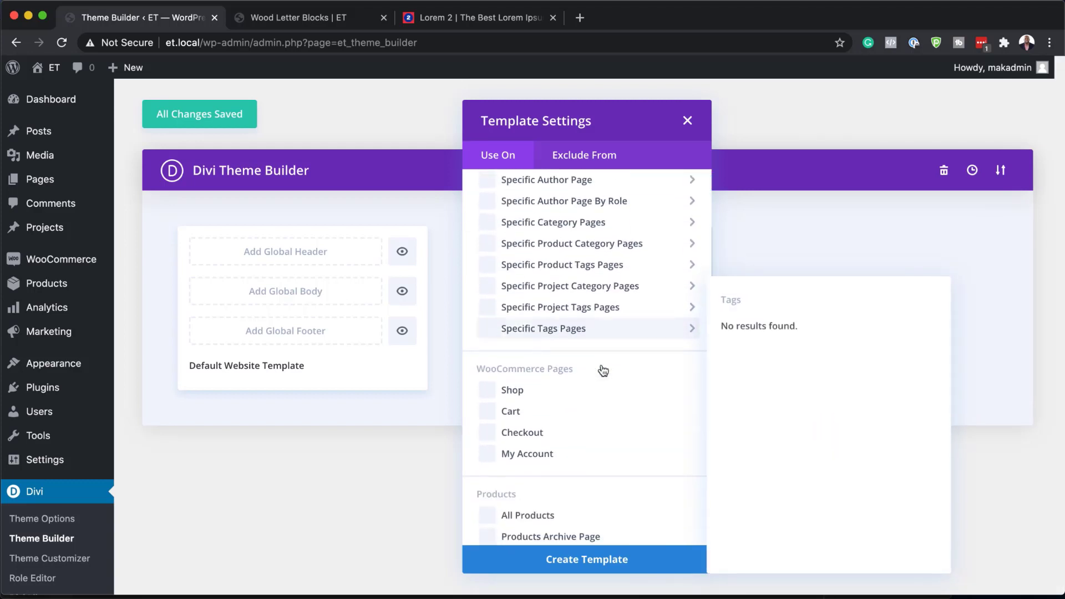
{"action": "scroll", "coordinate": [603, 370], "scroll_direction": "down", "scroll_amount": 4}
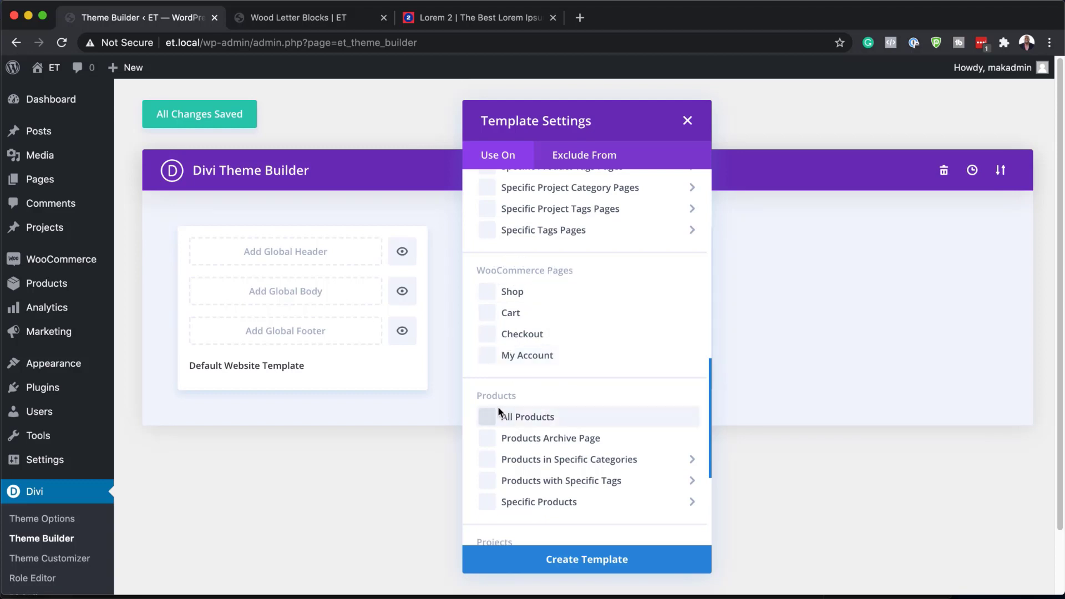
{"action": "scroll", "coordinate": [612, 417], "scroll_direction": "down", "scroll_amount": 2}
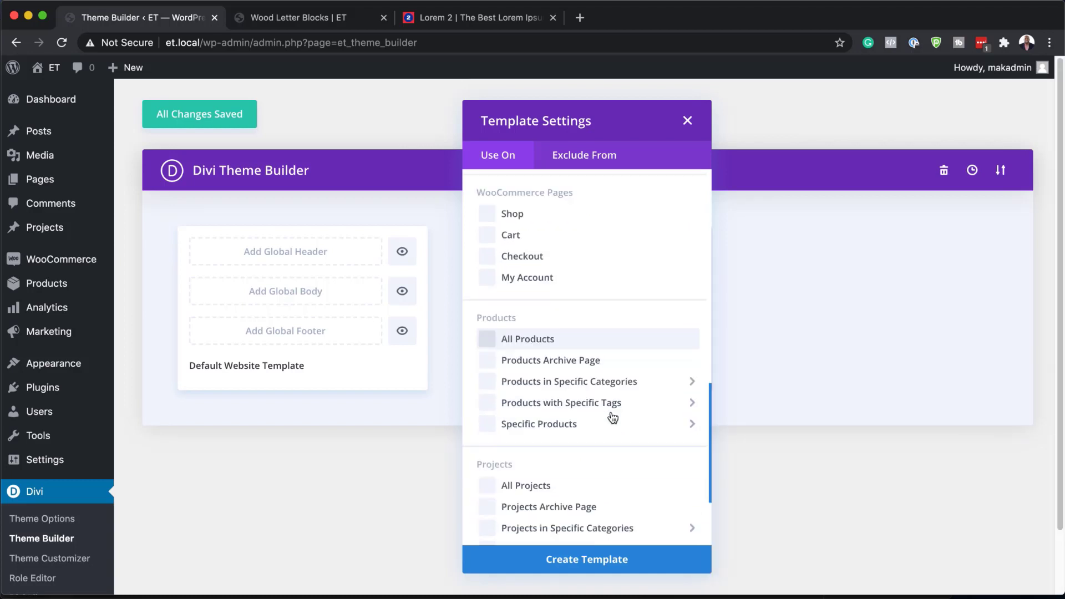
{"action": "left_click", "coordinate": [489, 341]}
{"action": "left_click", "coordinate": [598, 563]}
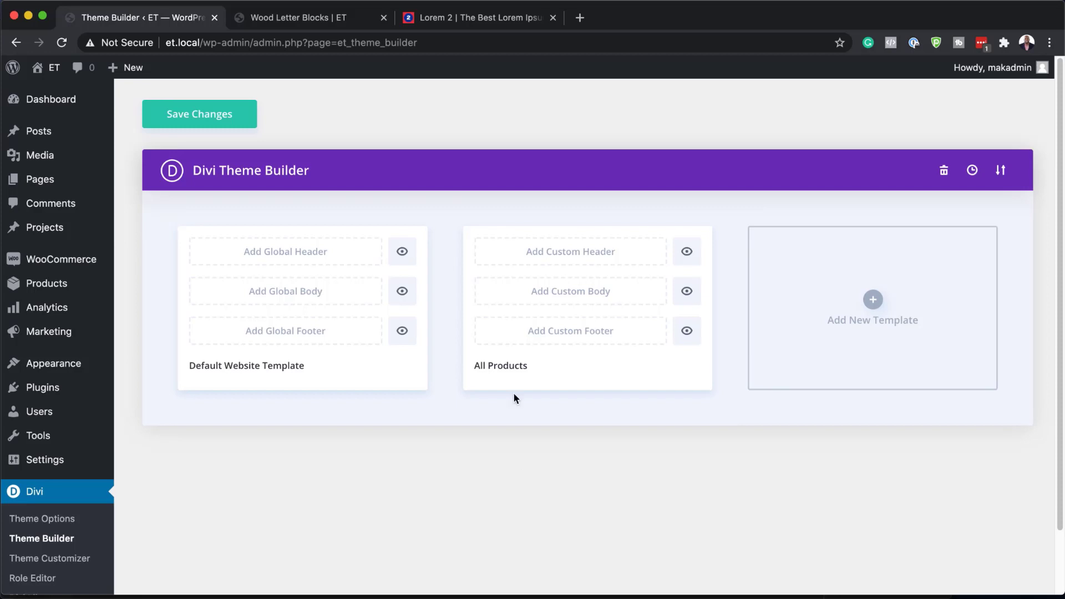
- Start a custom body layout for the All Products template, building it from scratch
{"action": "left_click", "coordinate": [548, 299]}
{"action": "left_click", "coordinate": [587, 308]}
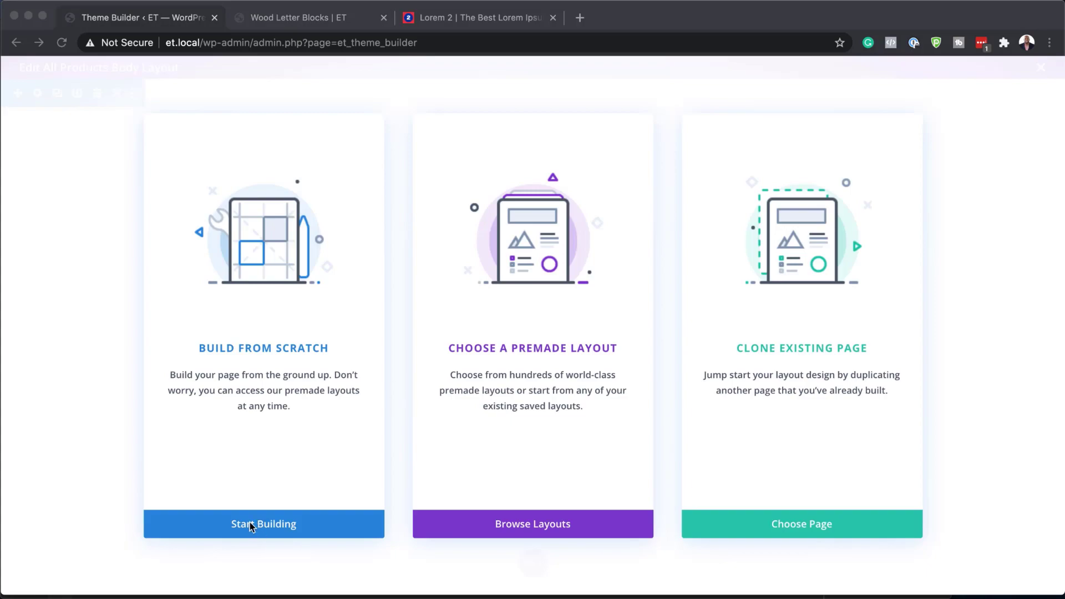
{"action": "left_click", "coordinate": [101, 438]}
{"action": "left_click", "coordinate": [276, 526]}
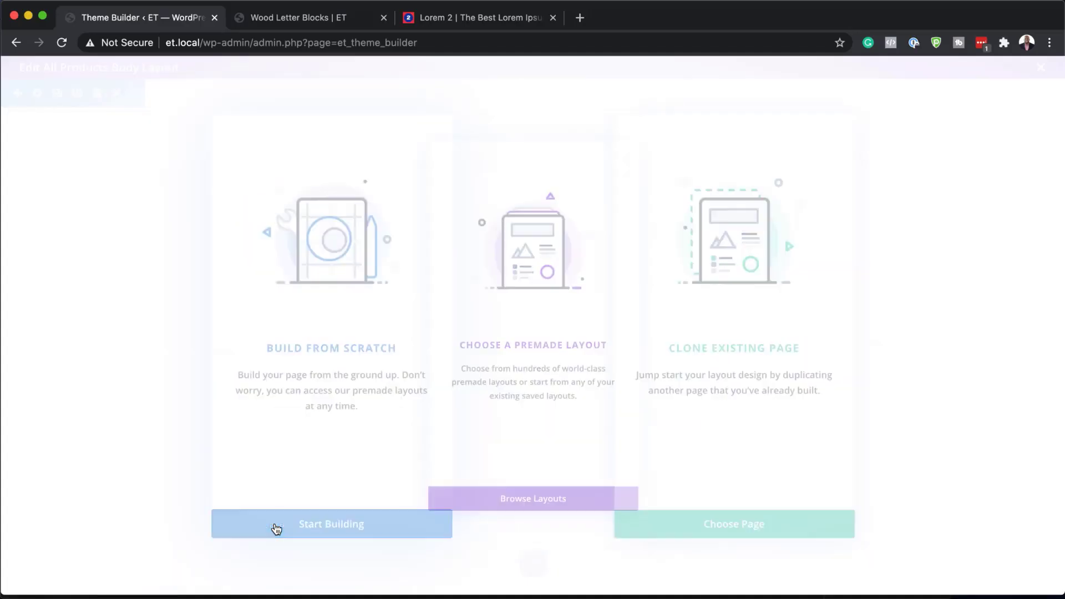
{"action": "key", "text": "Escape"}
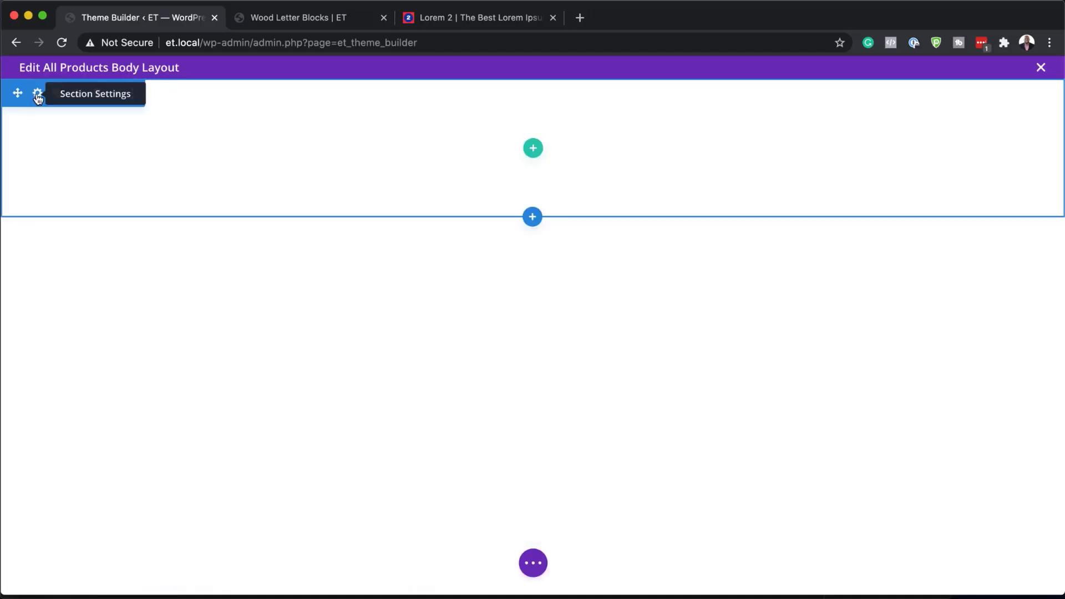
- Set the empty section's background color to #f9f2f2 and save the section settings
{"action": "left_click", "coordinate": [37, 95]}
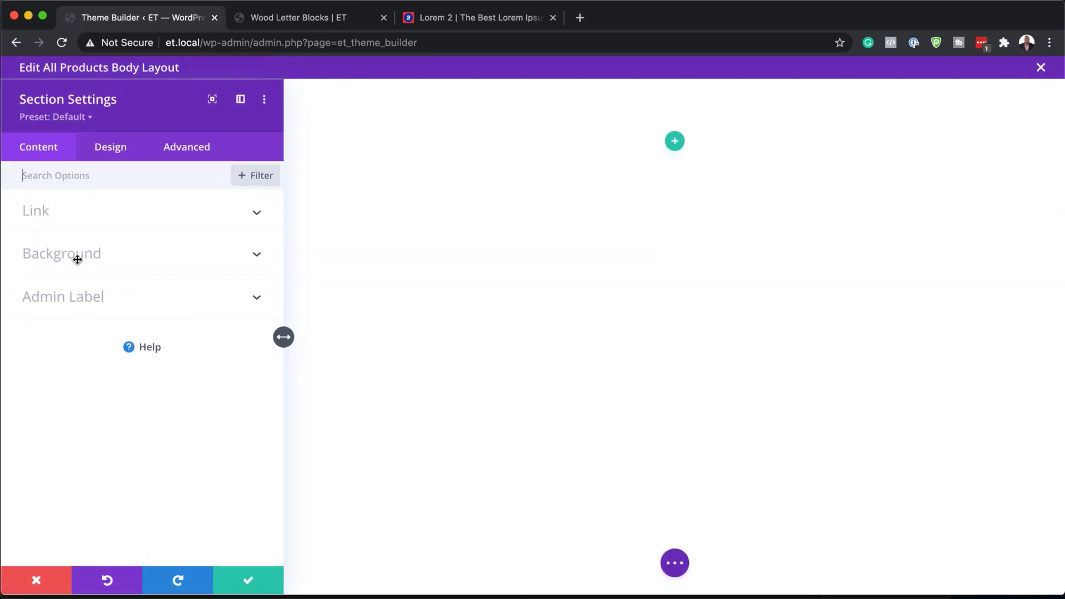
{"action": "left_click", "coordinate": [76, 259]}
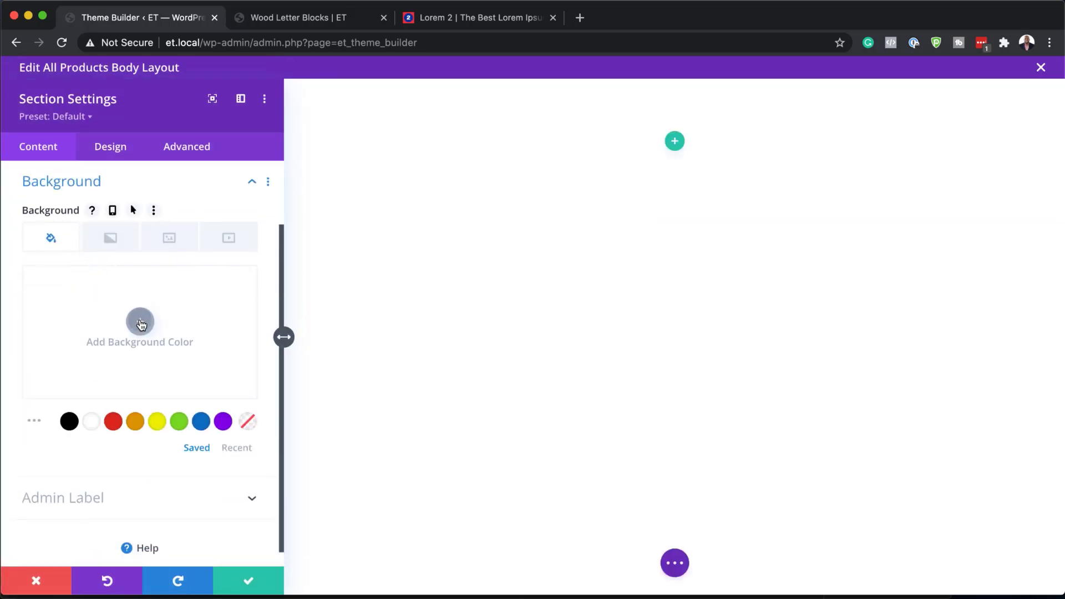
{"action": "left_click", "coordinate": [91, 311]}
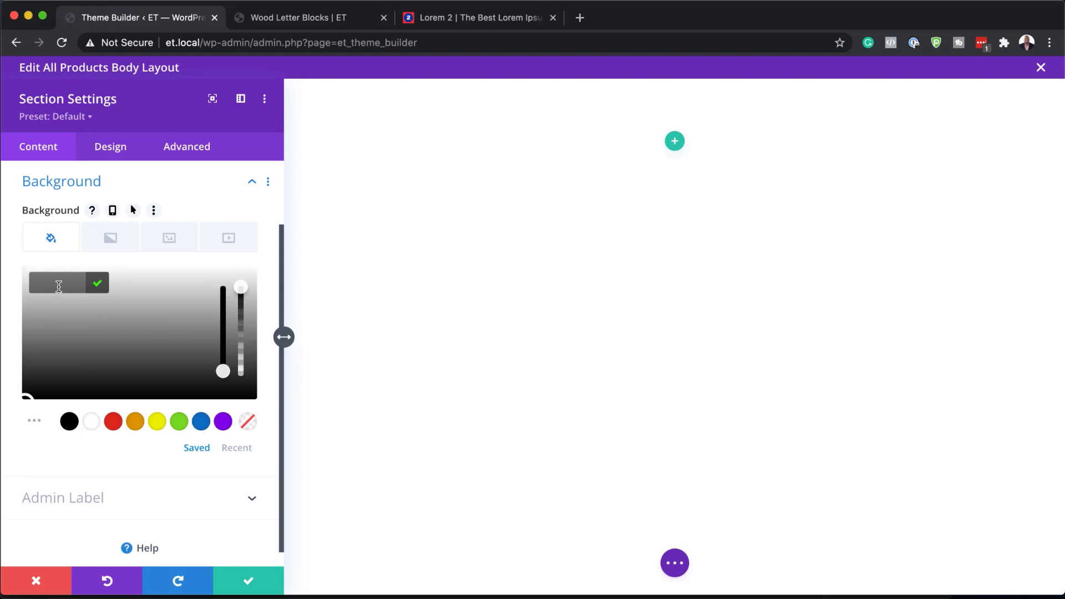
{"action": "type", "text": "#f9f2f2"}
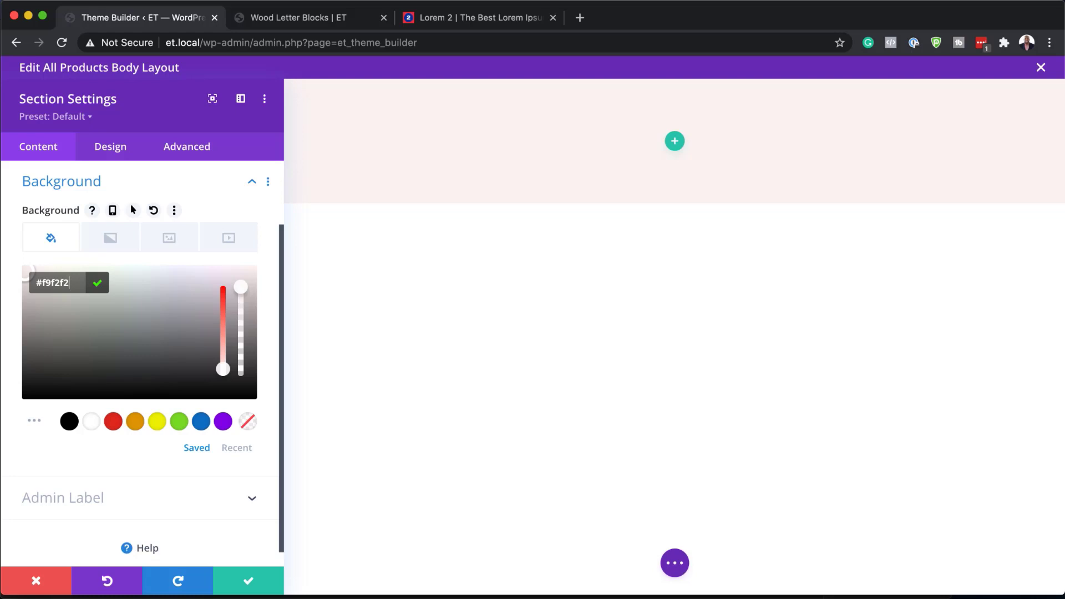
{"action": "left_click", "coordinate": [248, 581]}
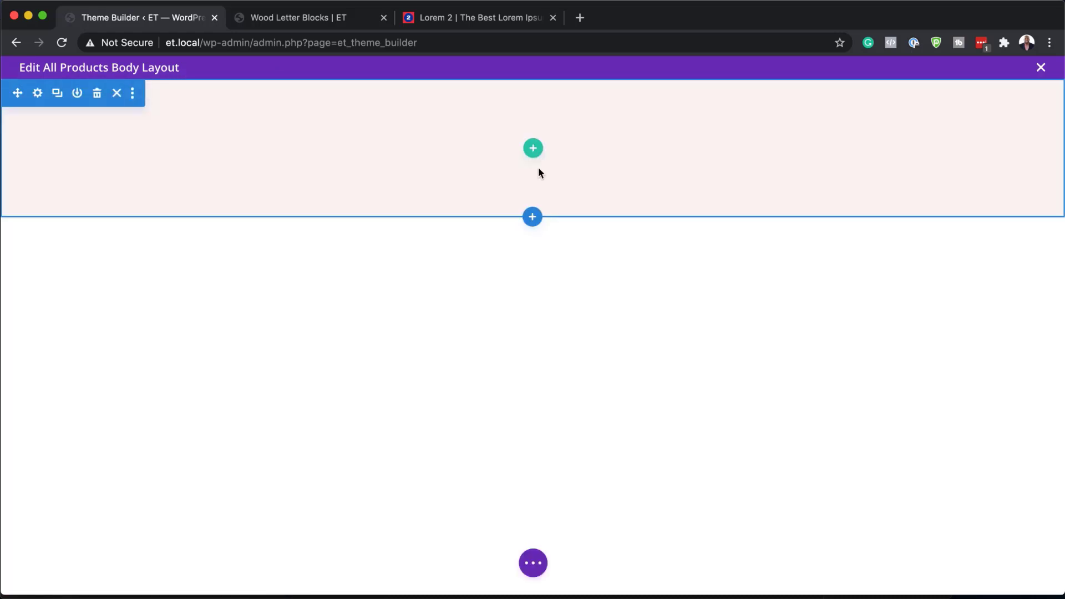
- Insert a row with two equal columns into the section without adding a module
{"action": "left_click", "coordinate": [534, 148]}
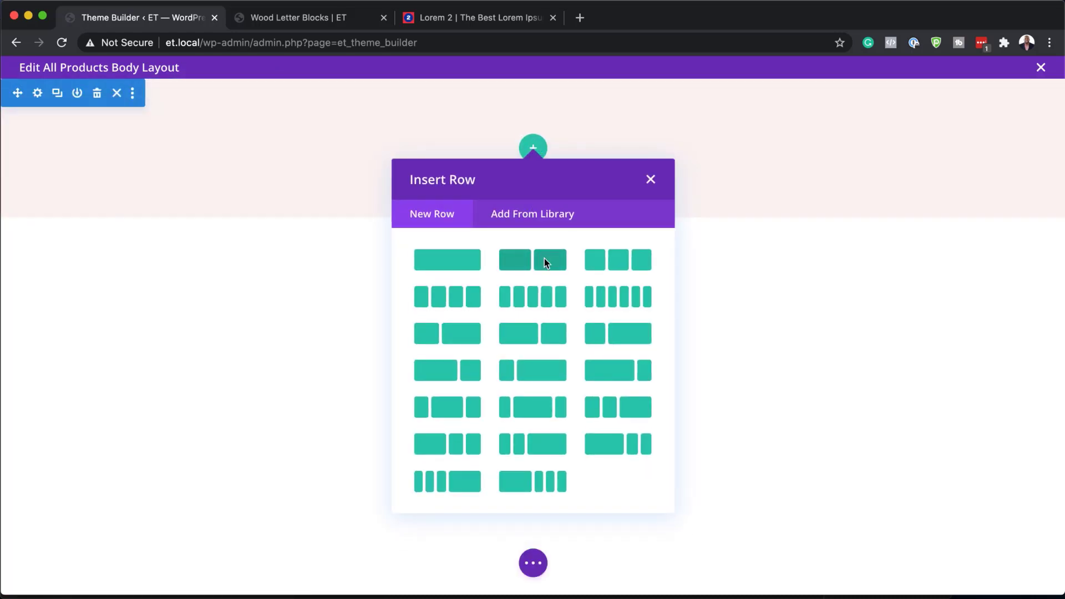
{"action": "left_click", "coordinate": [544, 258]}
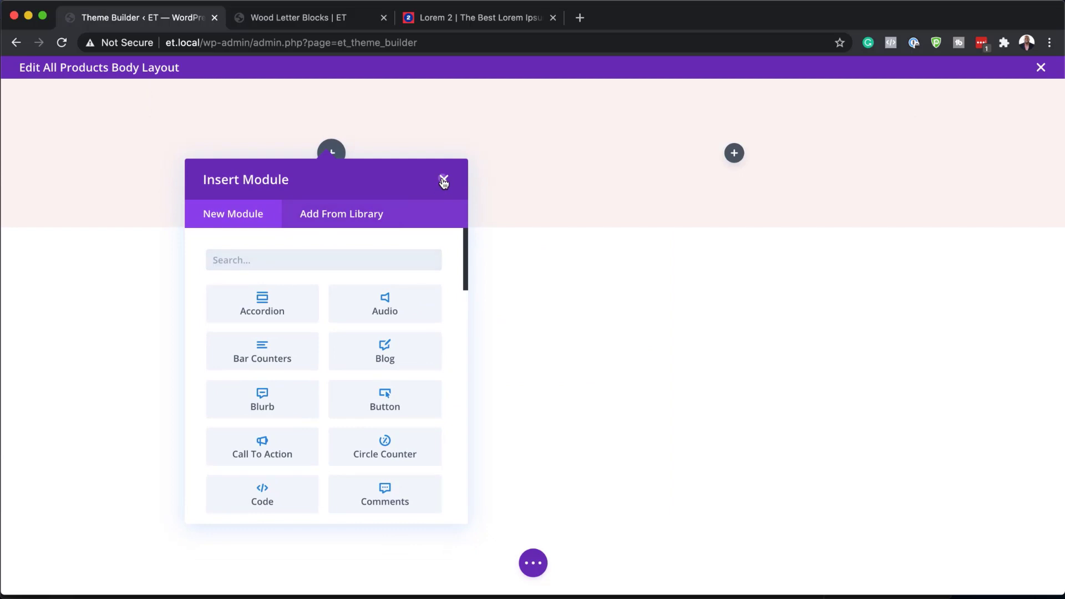
{"action": "left_click", "coordinate": [444, 180]}
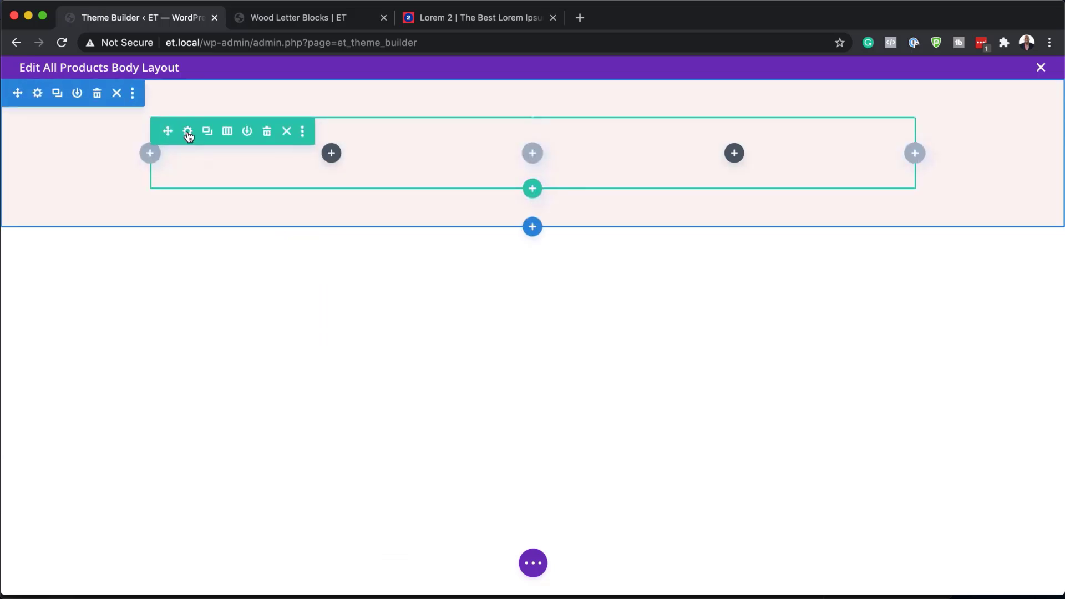
- Give the row a custom gutter width of 2, and set both its width and max width to 90%
{"action": "left_click", "coordinate": [188, 134]}
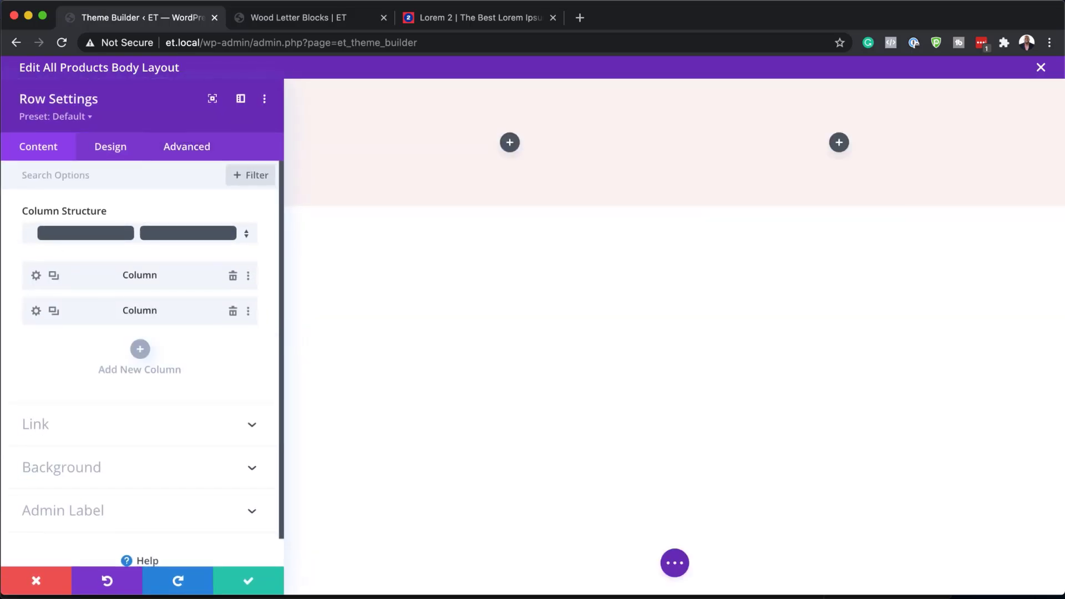
{"action": "left_click", "coordinate": [112, 149]}
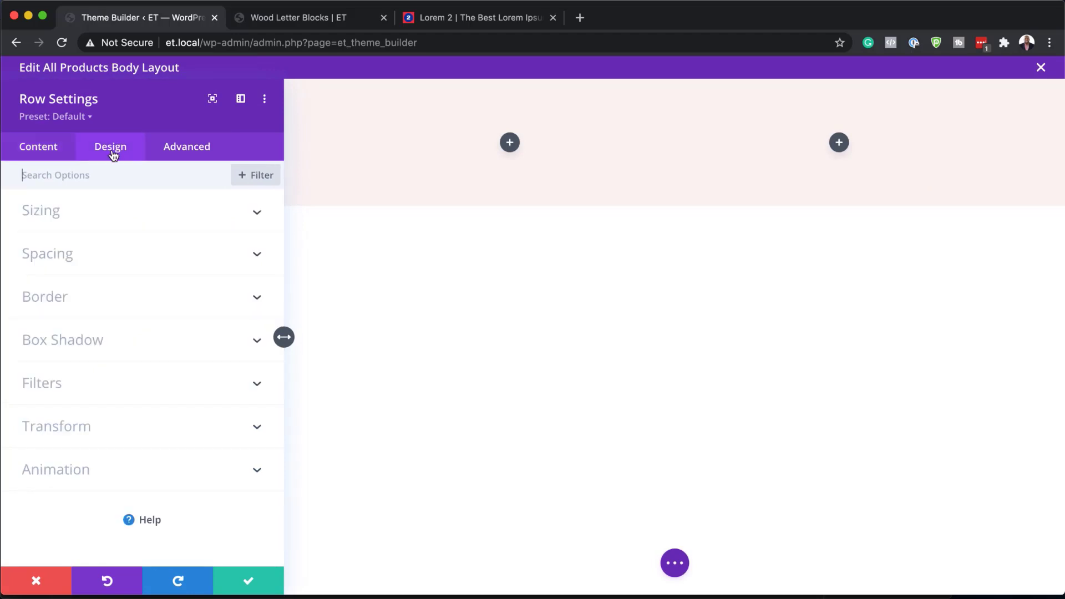
{"action": "left_click", "coordinate": [87, 212]}
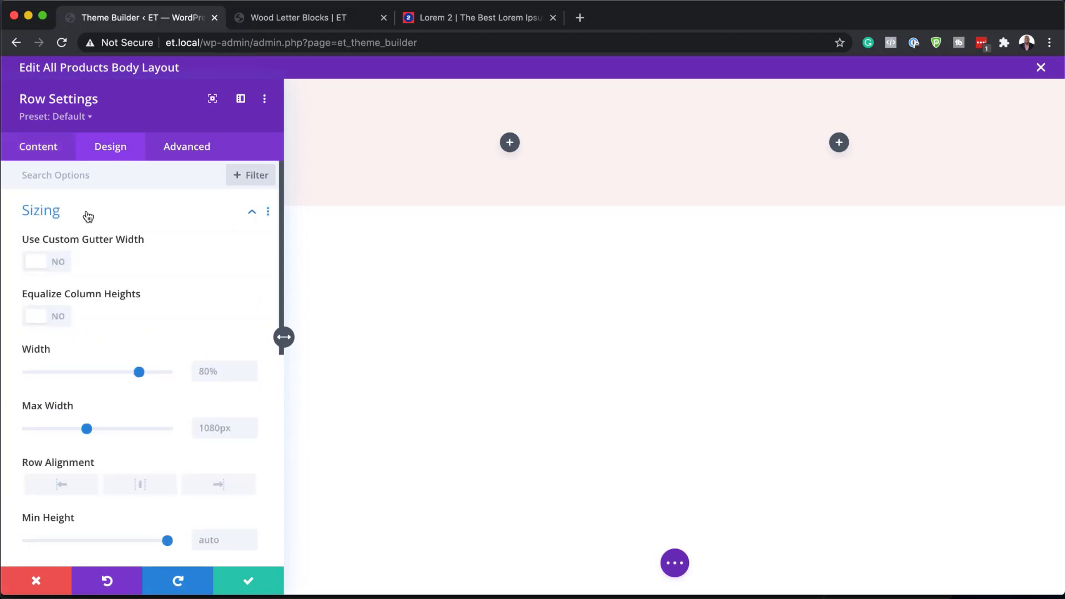
{"action": "left_click", "coordinate": [63, 269]}
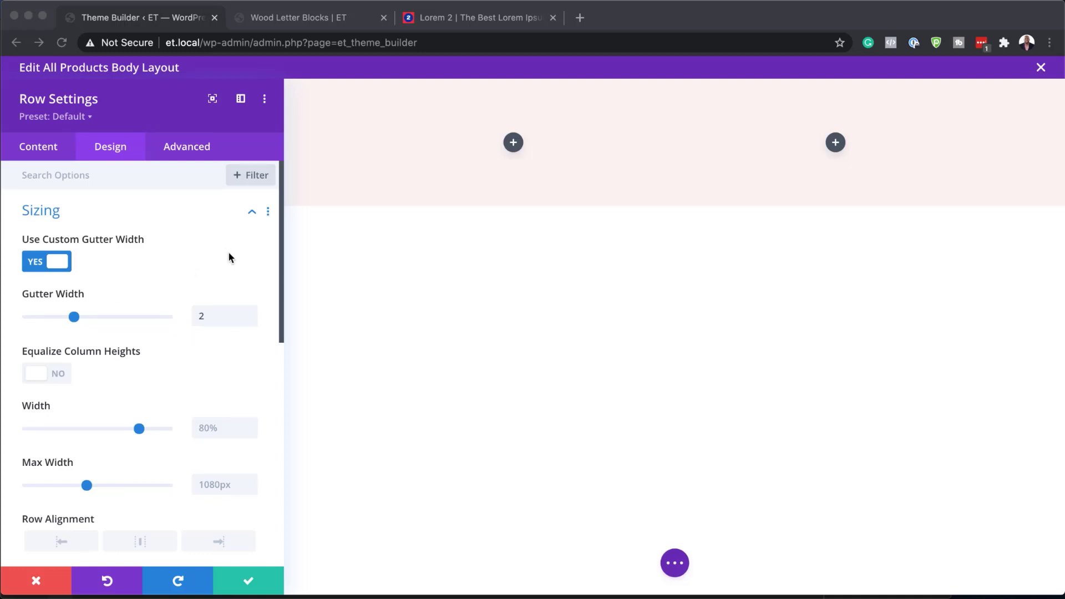
{"action": "scroll", "coordinate": [216, 476], "scroll_direction": "down", "scroll_amount": 3}
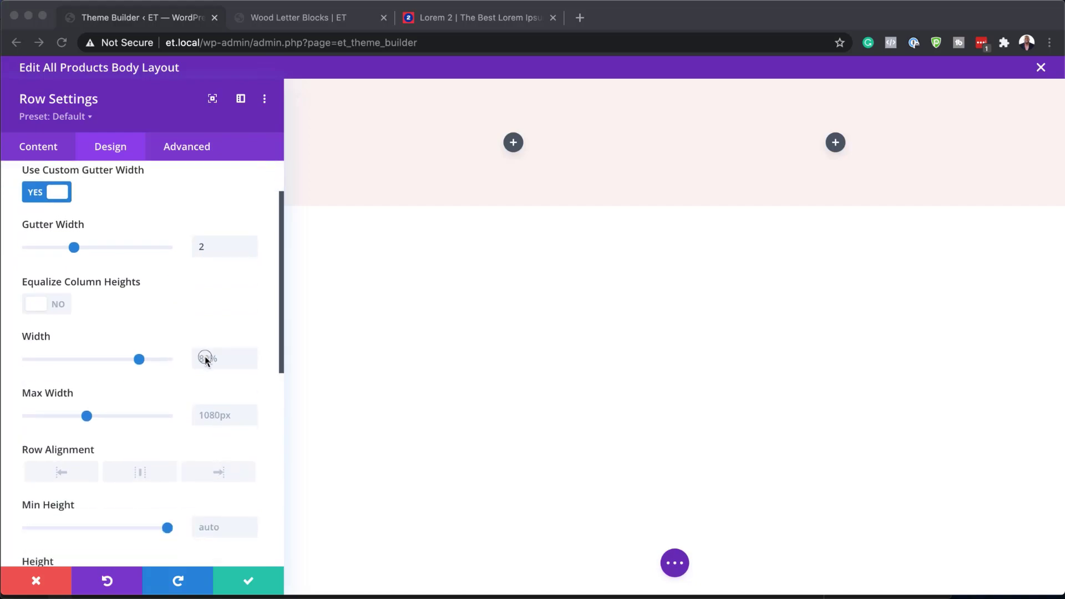
{"action": "left_click", "coordinate": [205, 358]}
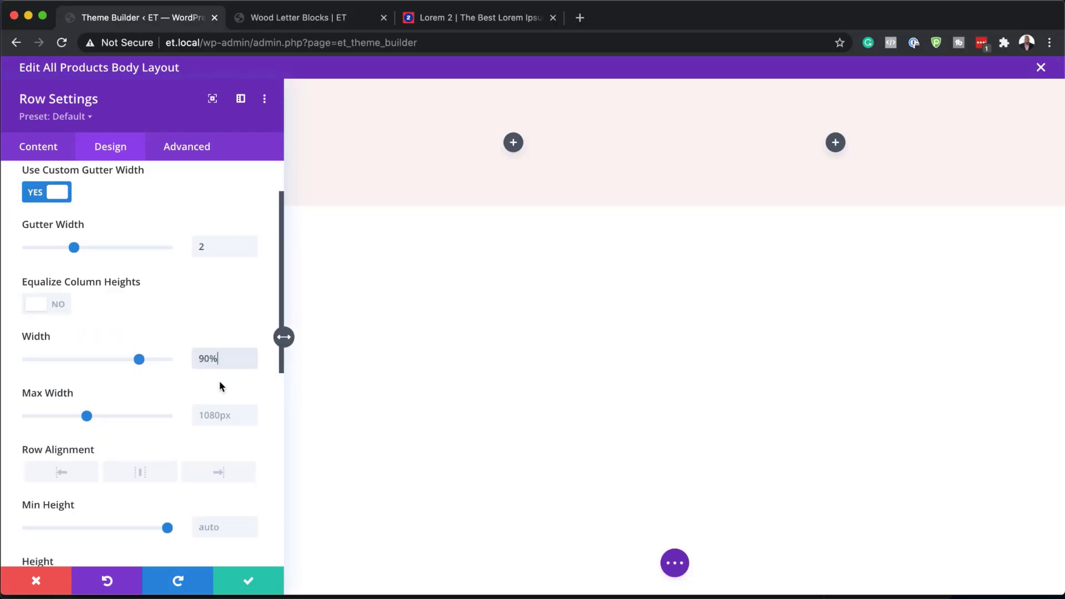
{"action": "left_click", "coordinate": [220, 413]}
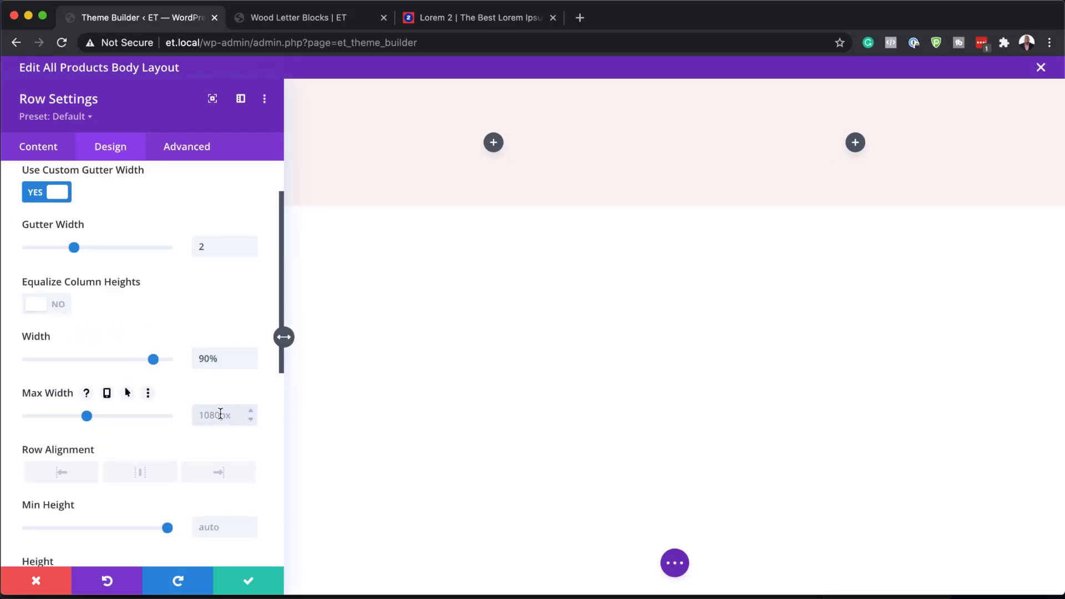
{"action": "type", "text": "90%"}
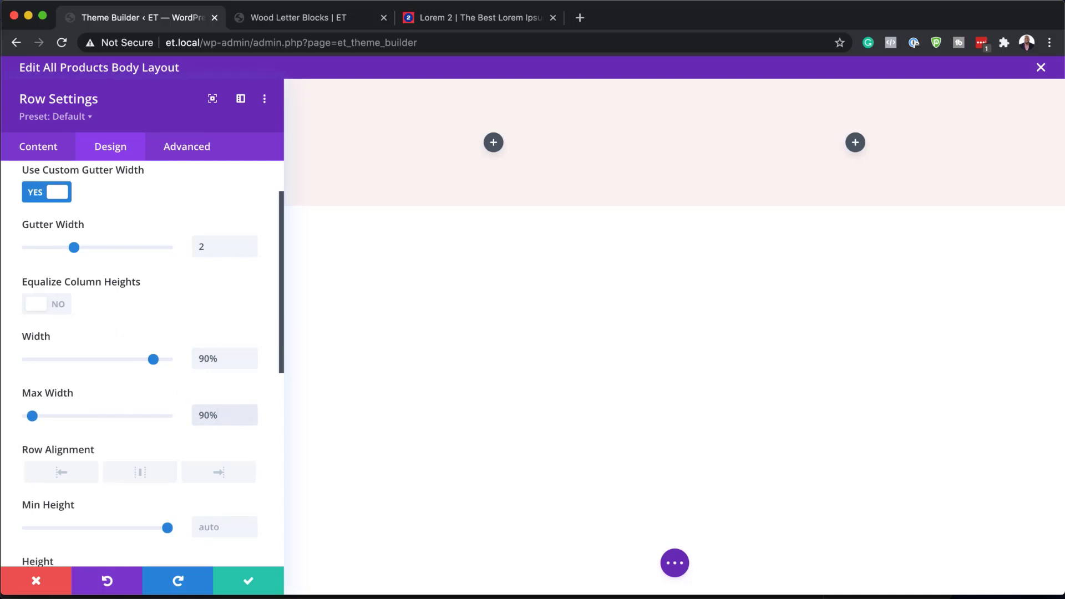
- Set nnglon.png from the media library as the background image of the row's first column
{"action": "left_click", "coordinate": [52, 158]}
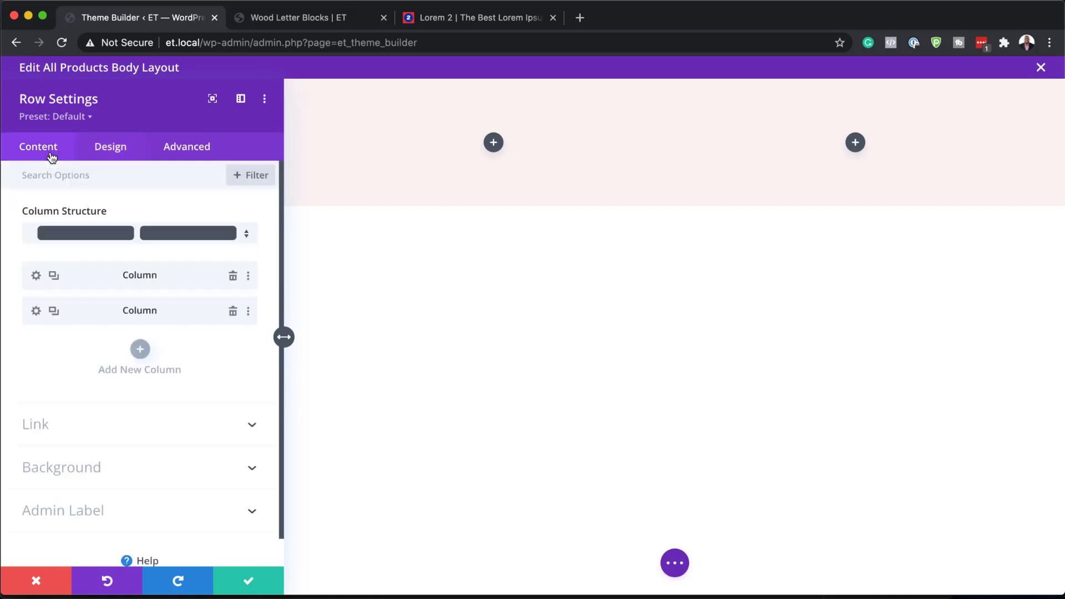
{"action": "left_click", "coordinate": [36, 277]}
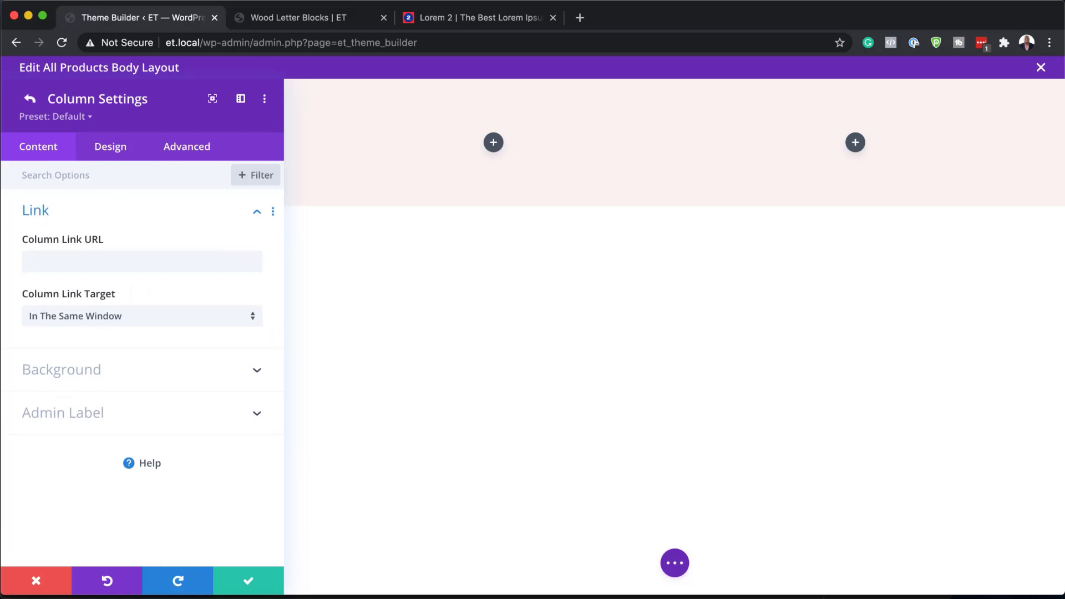
{"action": "left_click", "coordinate": [91, 376]}
{"action": "left_click", "coordinate": [169, 237]}
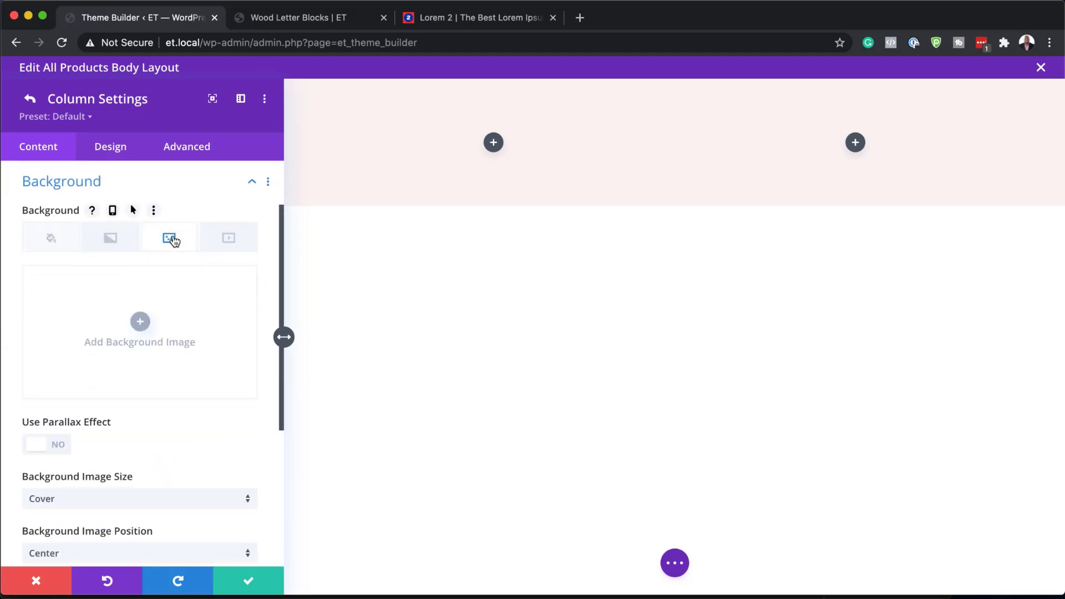
{"action": "left_click", "coordinate": [138, 323]}
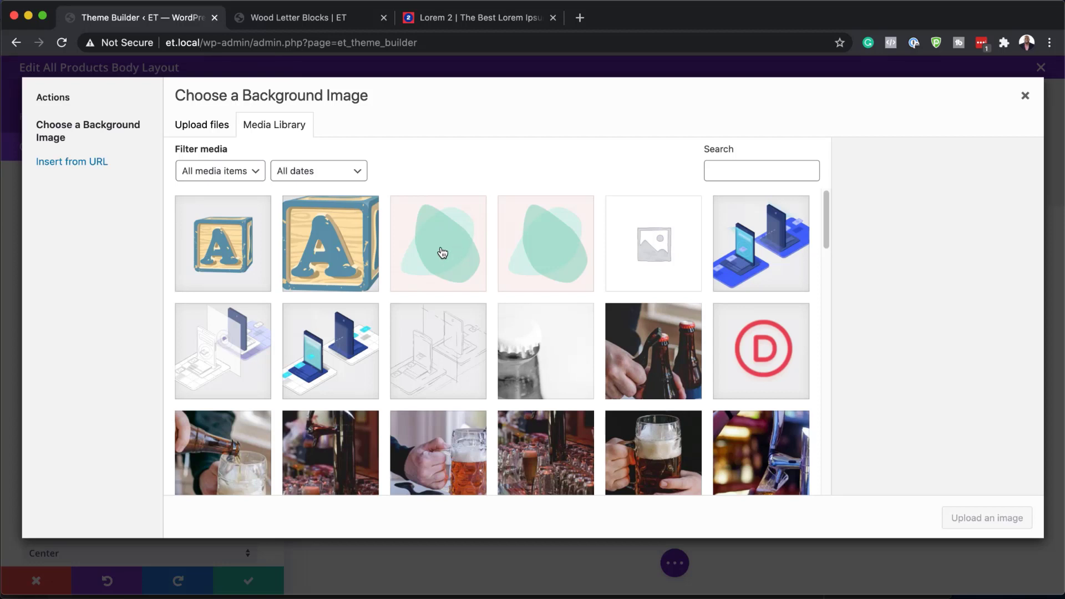
{"action": "left_click", "coordinate": [456, 257]}
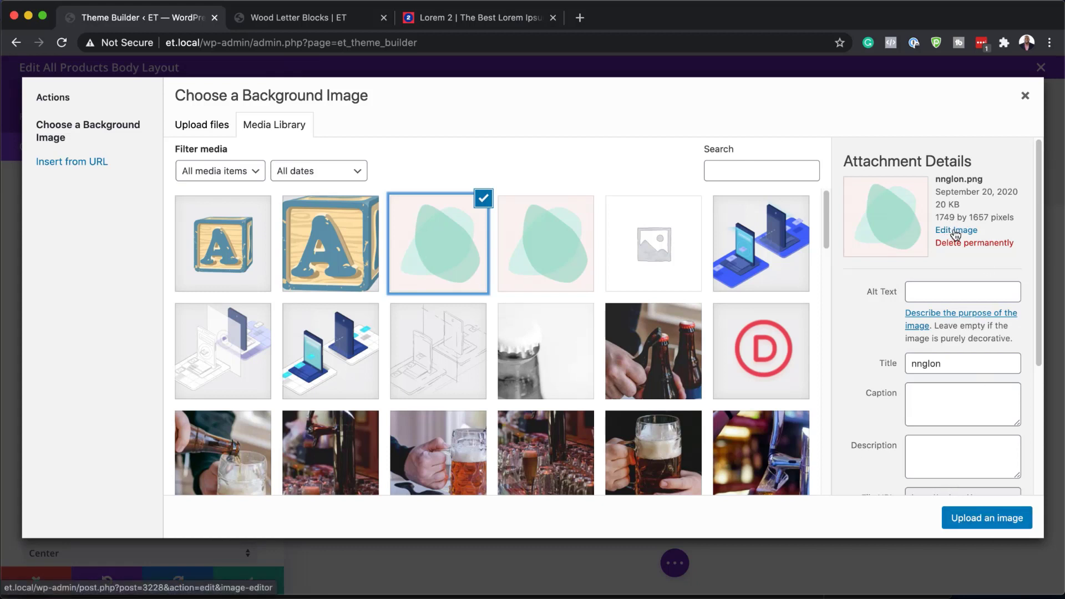
{"action": "left_click", "coordinate": [987, 518]}
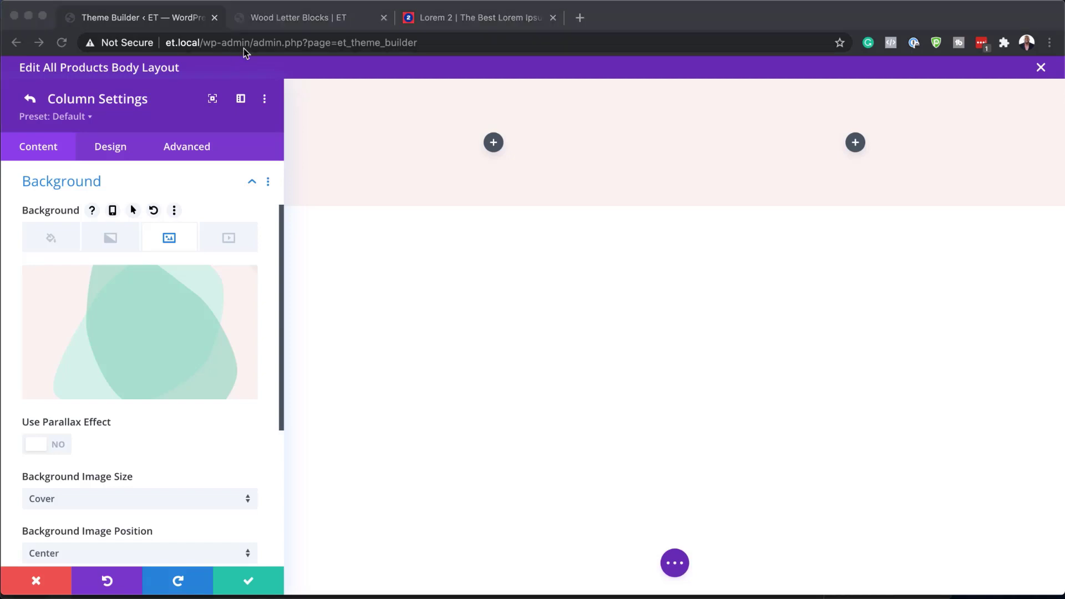
- Set the first column's top and bottom padding to 5vw with the two values linked, and return to the row settings
{"action": "left_click", "coordinate": [116, 147]}
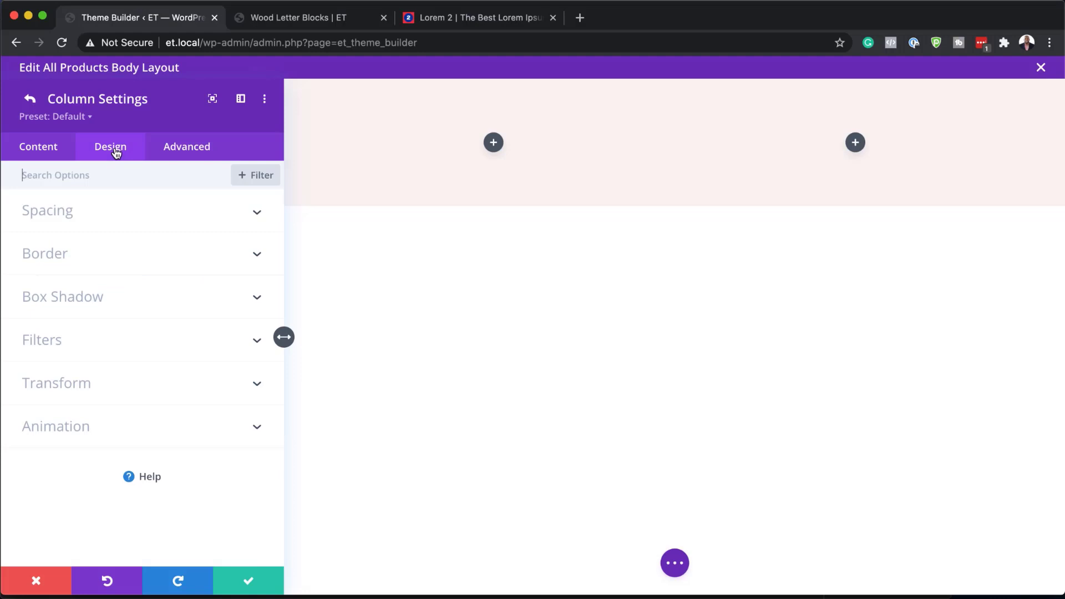
{"action": "left_click", "coordinate": [67, 213]}
{"action": "left_click", "coordinate": [44, 263]}
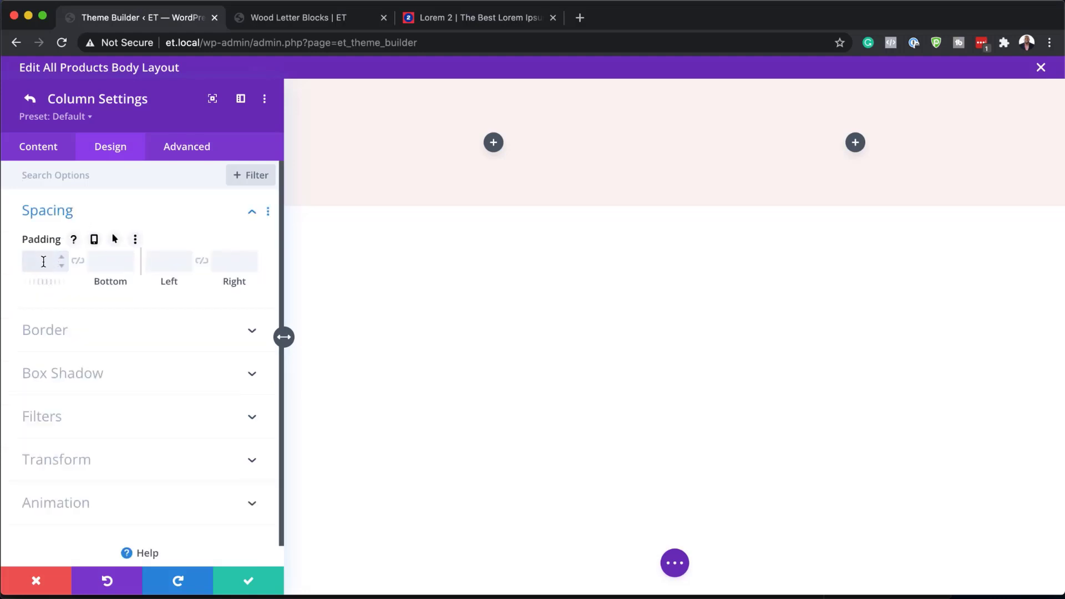
{"action": "type", "text": "5vw"}
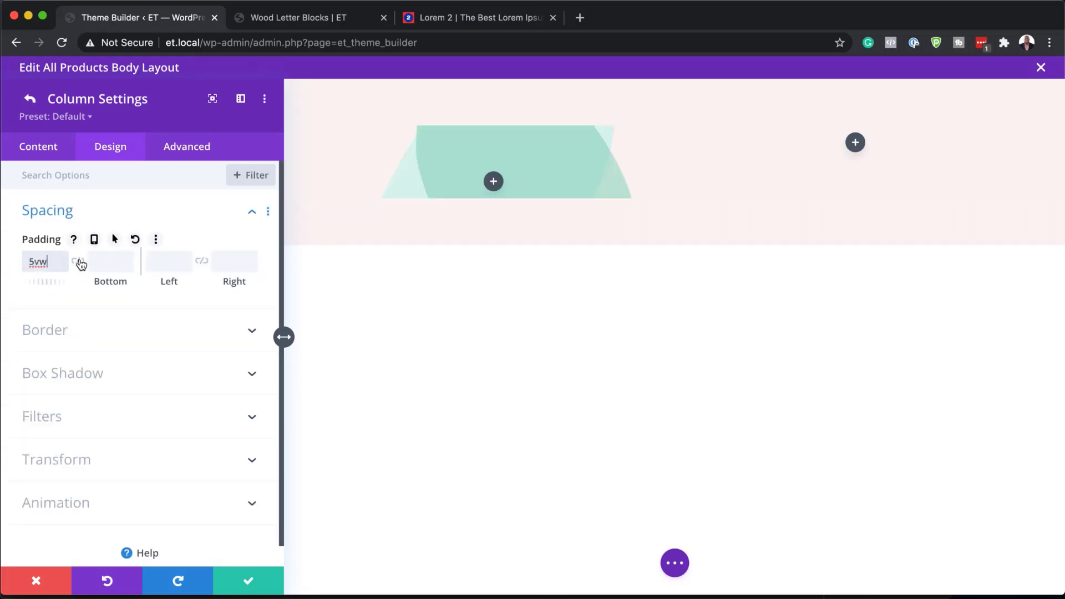
{"action": "left_click", "coordinate": [78, 260]}
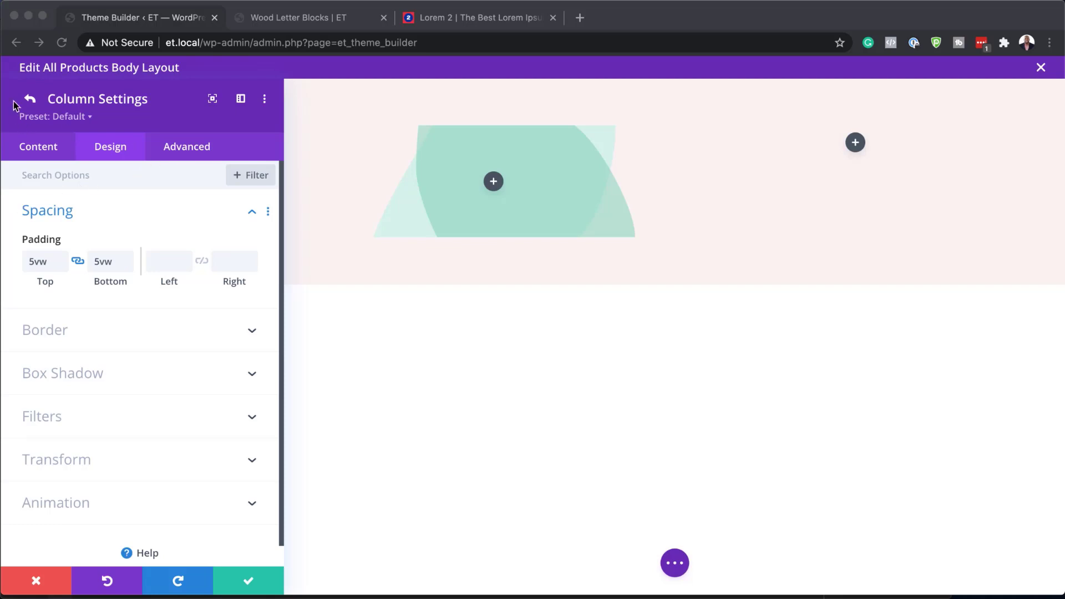
{"action": "left_click", "coordinate": [30, 100]}
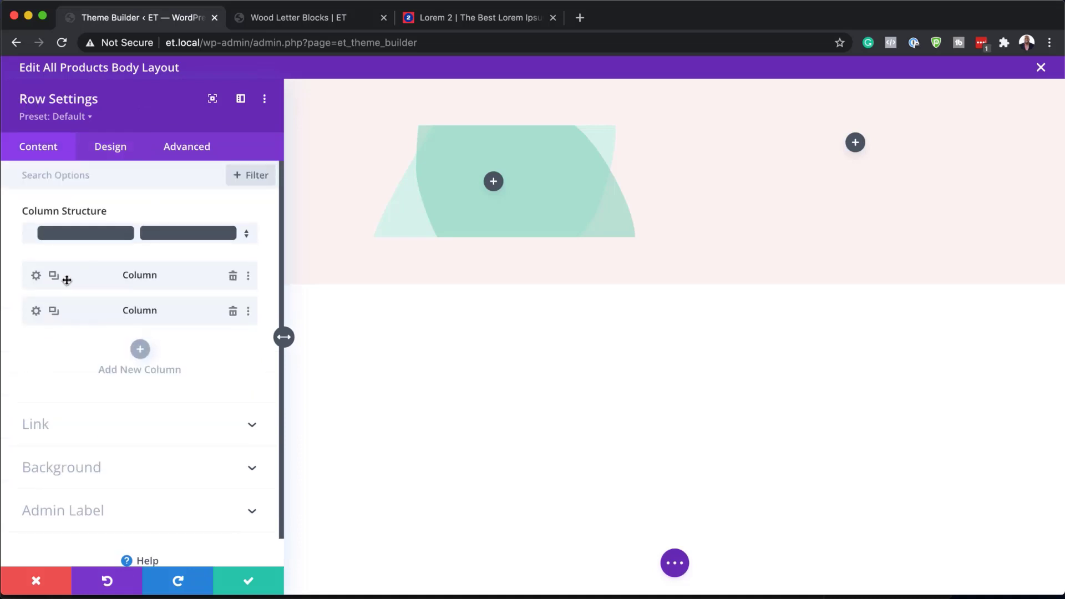
- Give the second column 1vw top padding and linked 2vw left and right padding, and save the row settings
{"action": "left_click", "coordinate": [36, 312]}
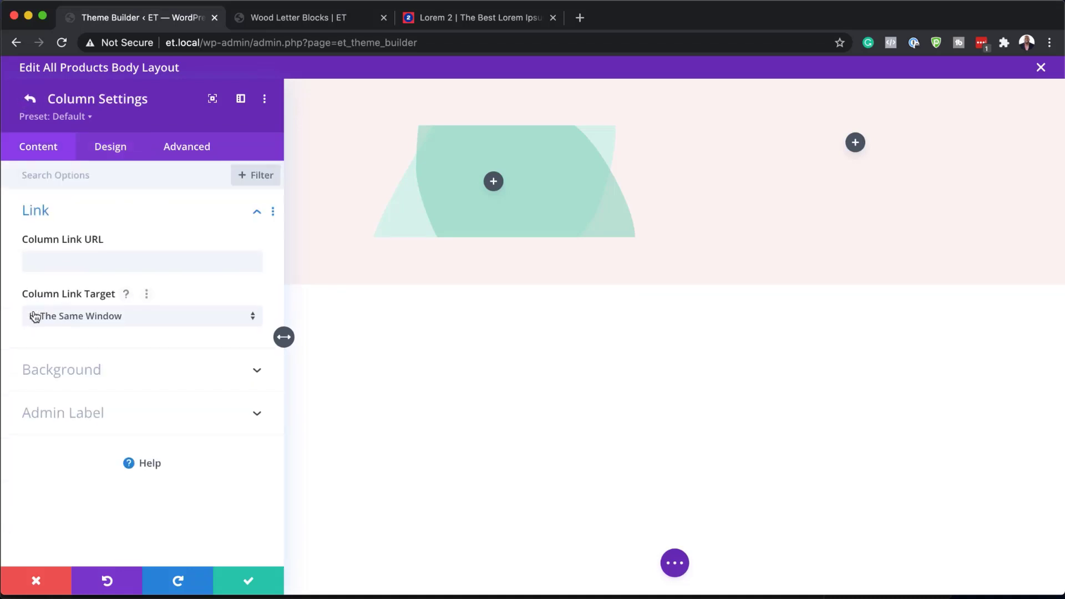
{"action": "left_click", "coordinate": [118, 146]}
{"action": "left_click", "coordinate": [66, 217]}
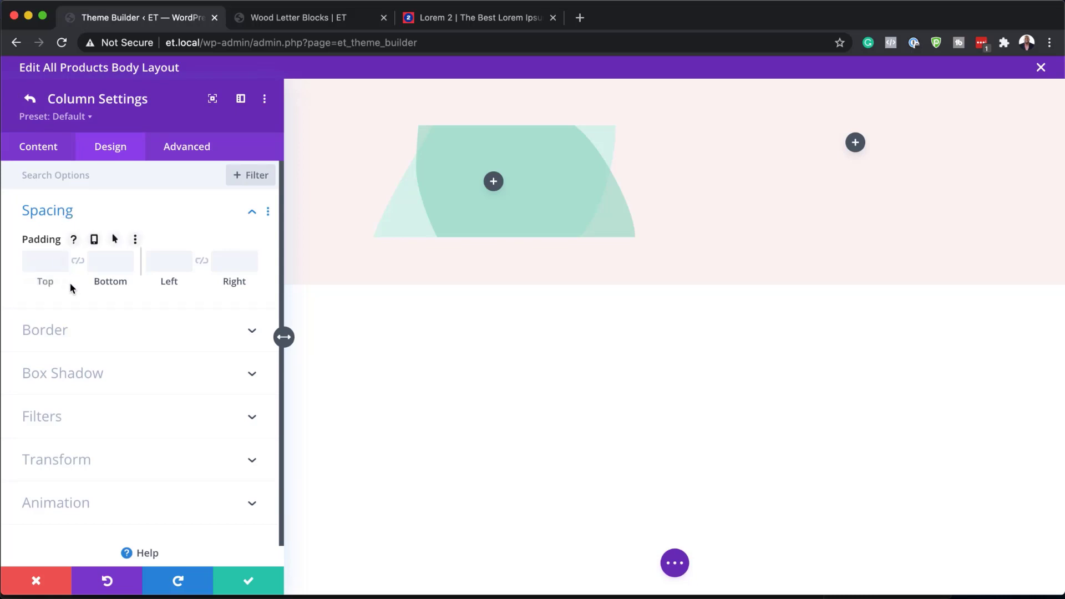
{"action": "left_click", "coordinate": [41, 261]}
{"action": "type", "text": "1vw"}
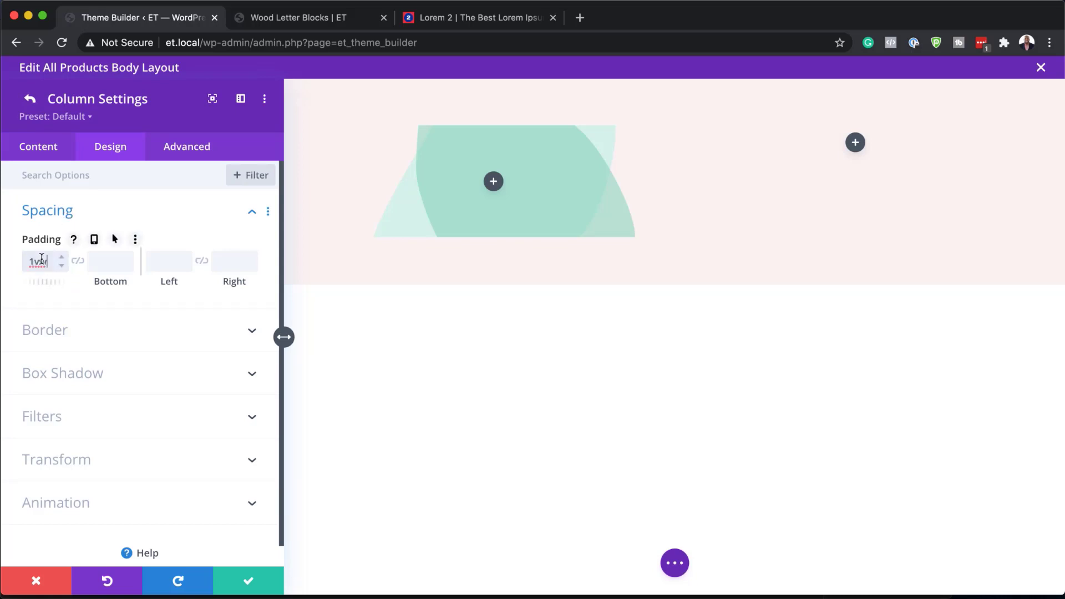
{"action": "left_click", "coordinate": [161, 261]}
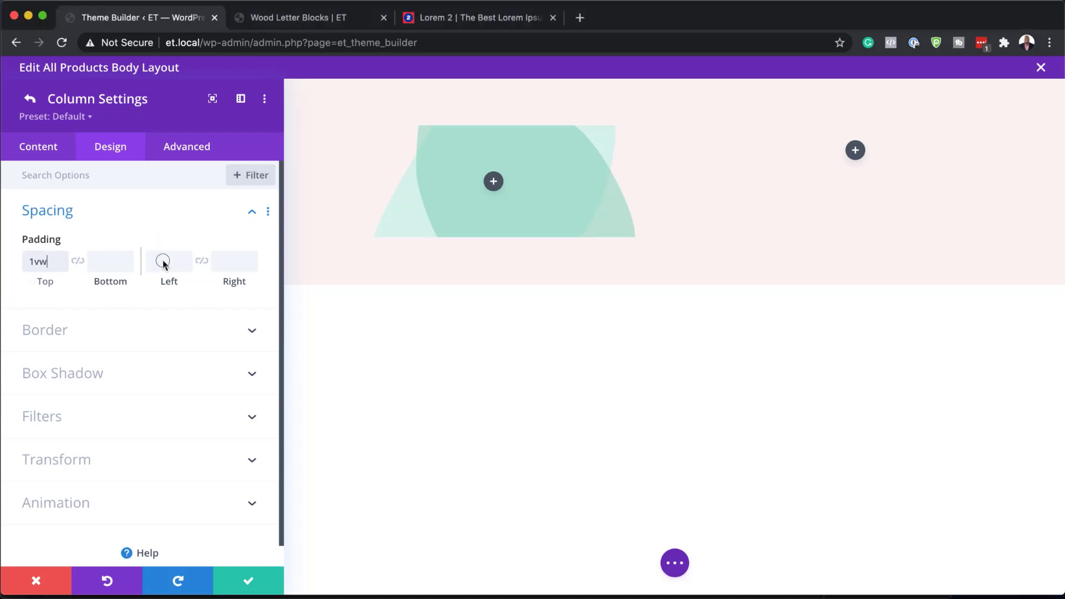
{"action": "type", "text": "2vw"}
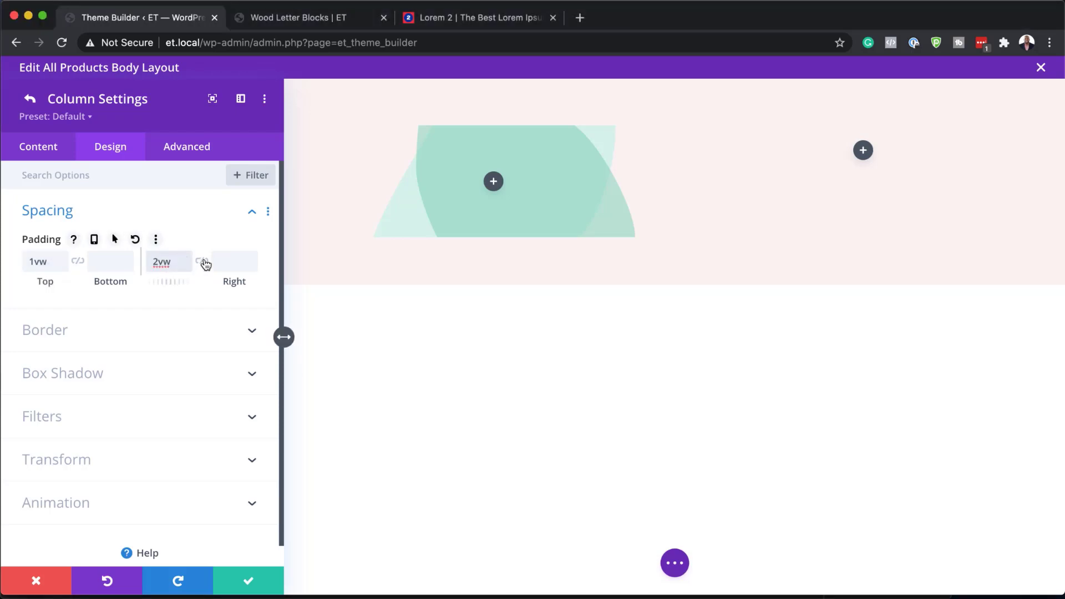
{"action": "left_click", "coordinate": [201, 261]}
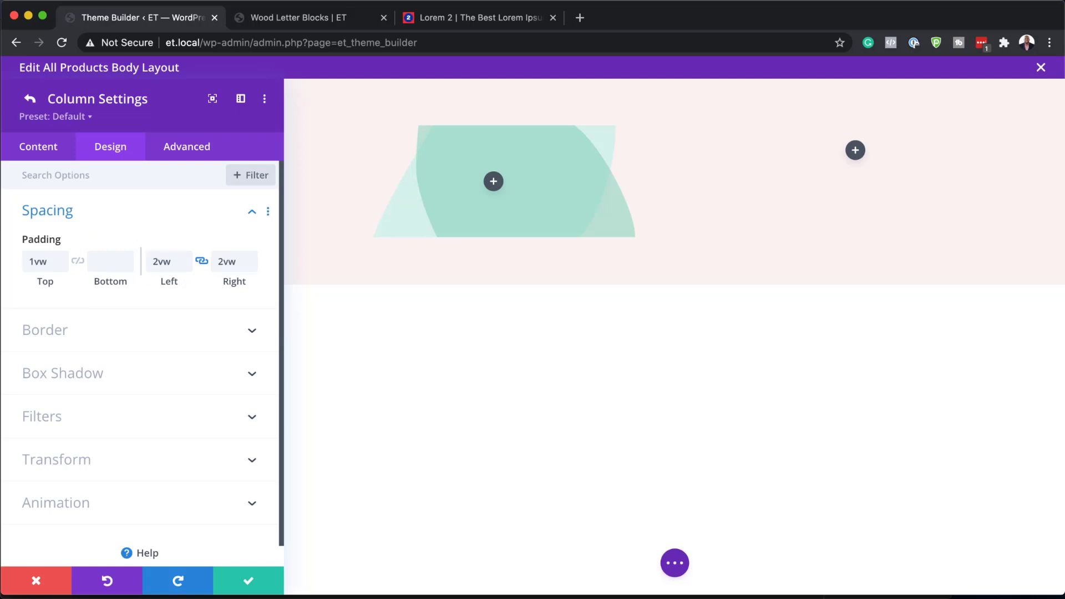
{"action": "left_click", "coordinate": [248, 582]}
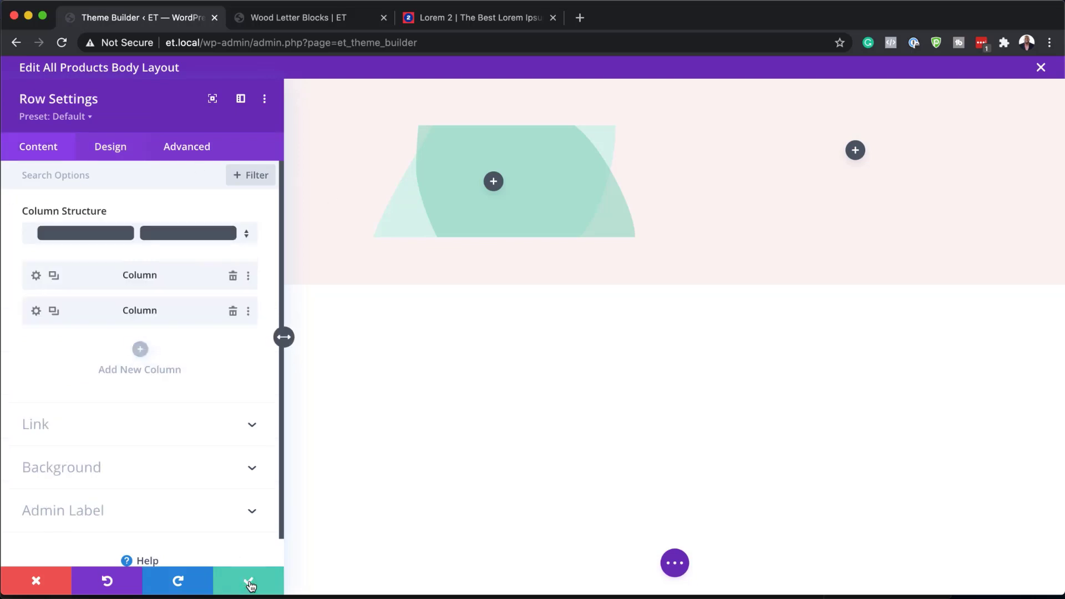
{"action": "left_click", "coordinate": [251, 586]}
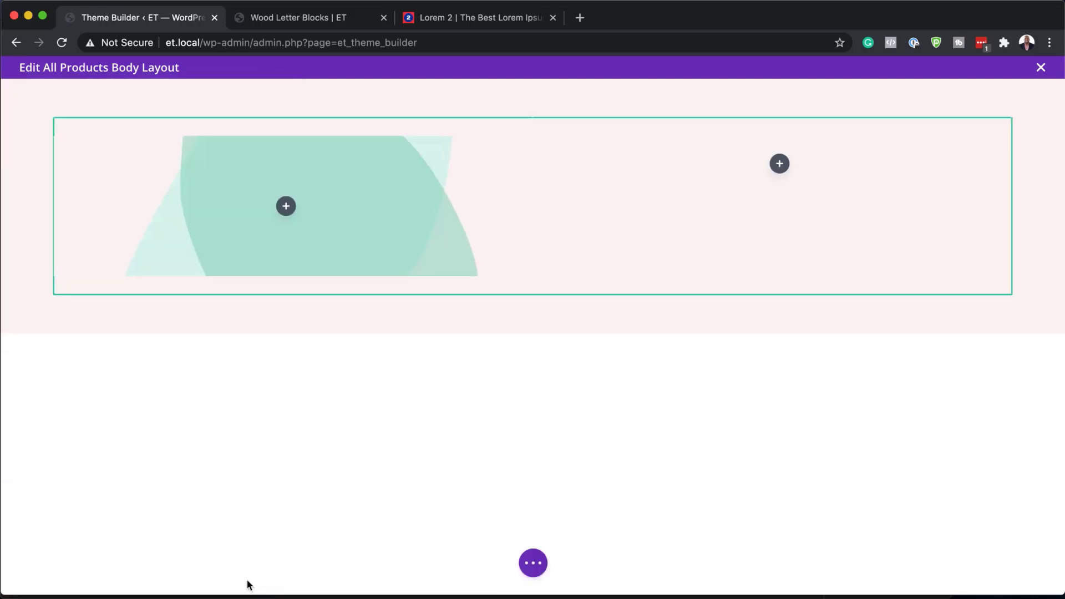
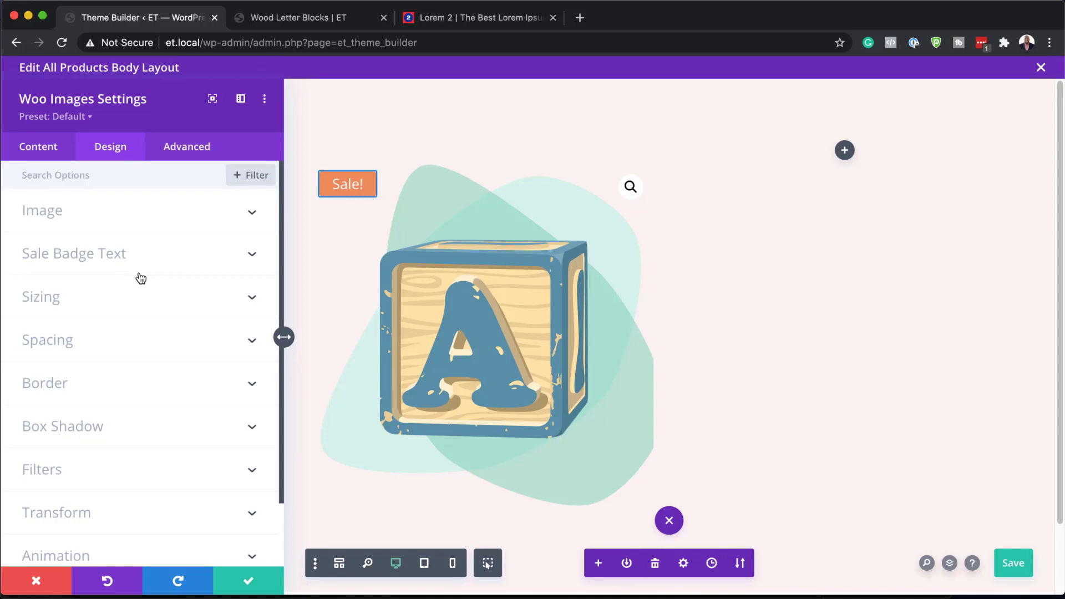
- Style the Woo Images sale badge text with the Nunito font, Bold weight and text color #f24881
{"action": "left_click", "coordinate": [100, 257]}
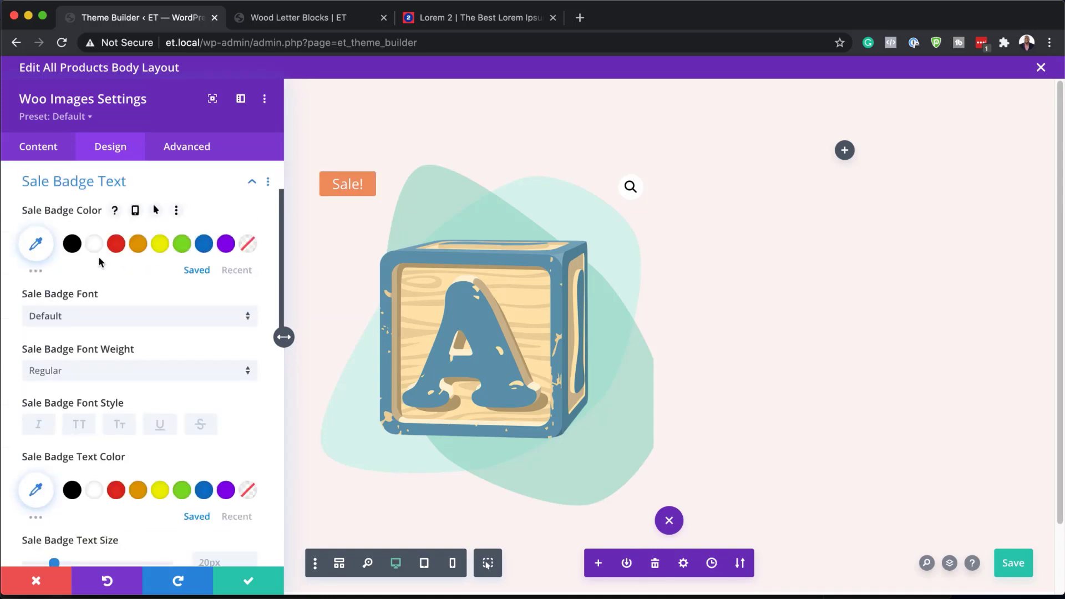
{"action": "left_click", "coordinate": [89, 316]}
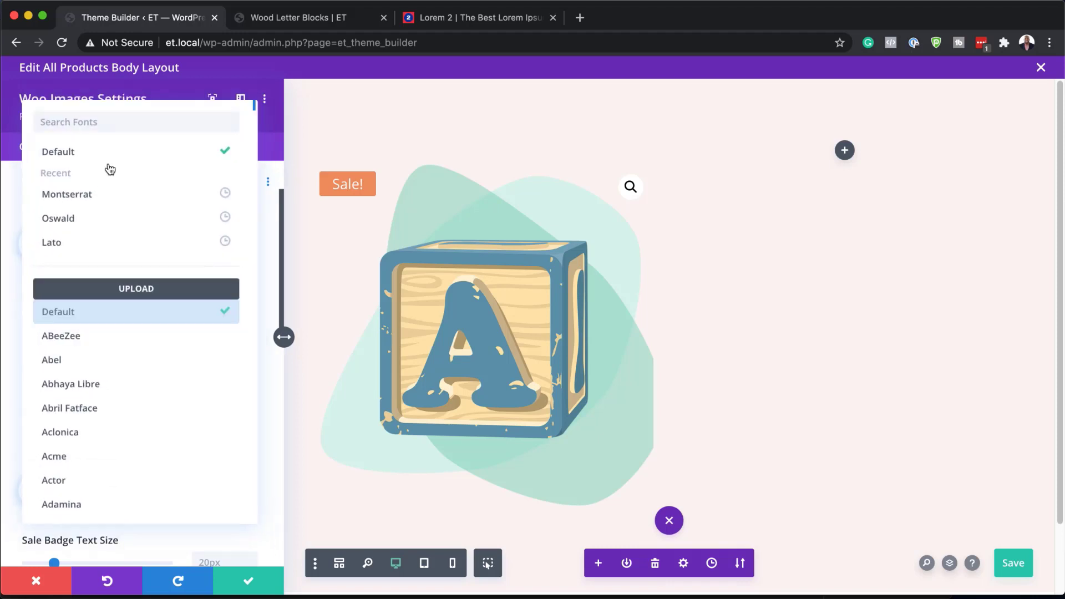
{"action": "type", "text": "nuni"}
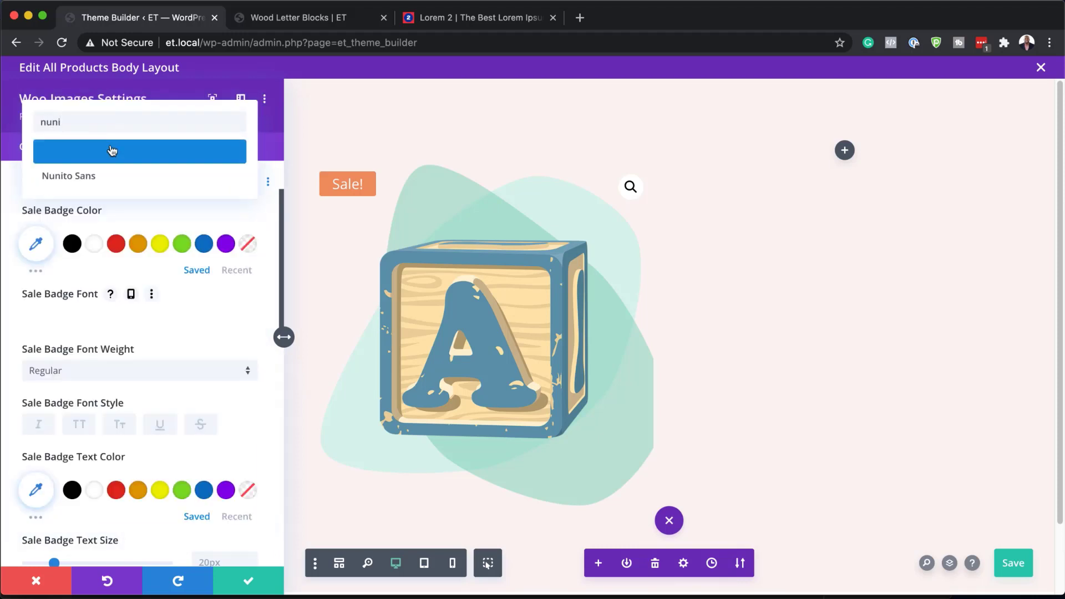
{"action": "left_click", "coordinate": [112, 151]}
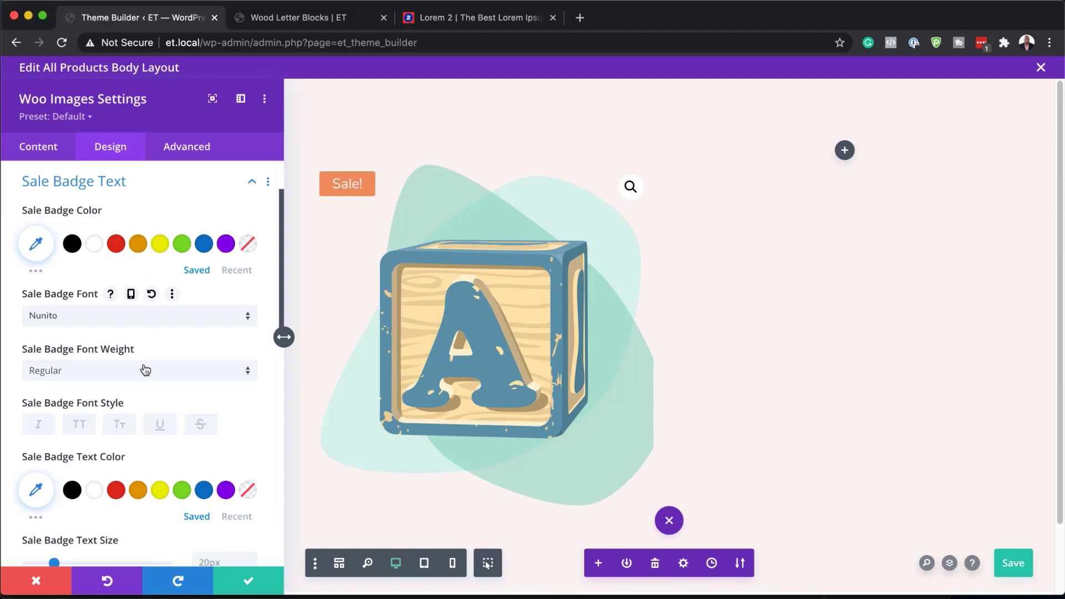
{"action": "left_click", "coordinate": [128, 371]}
{"action": "left_click", "coordinate": [139, 451]}
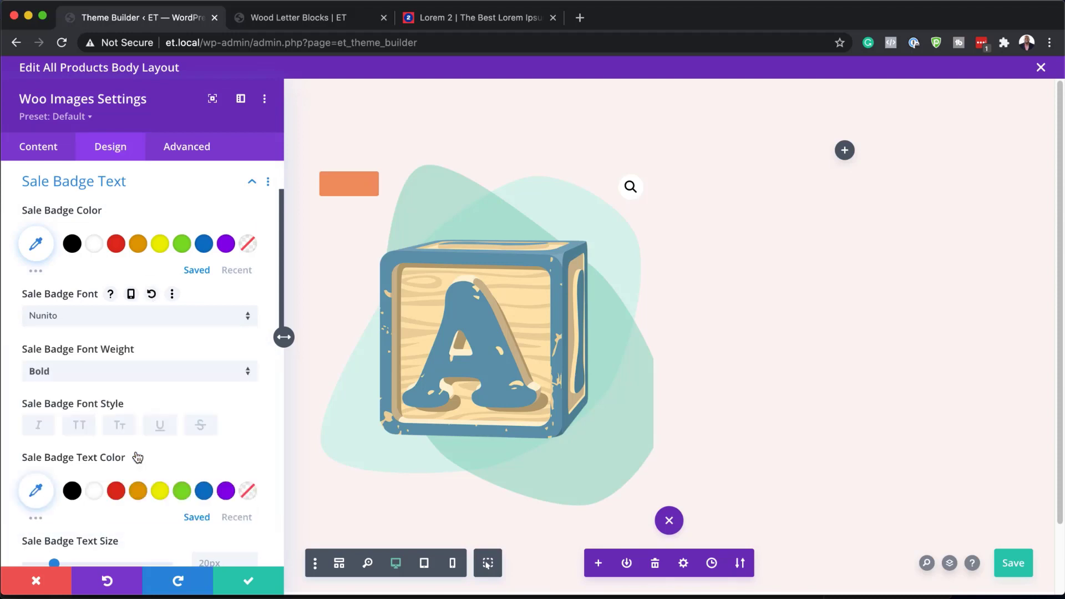
{"action": "left_click", "coordinate": [36, 490]}
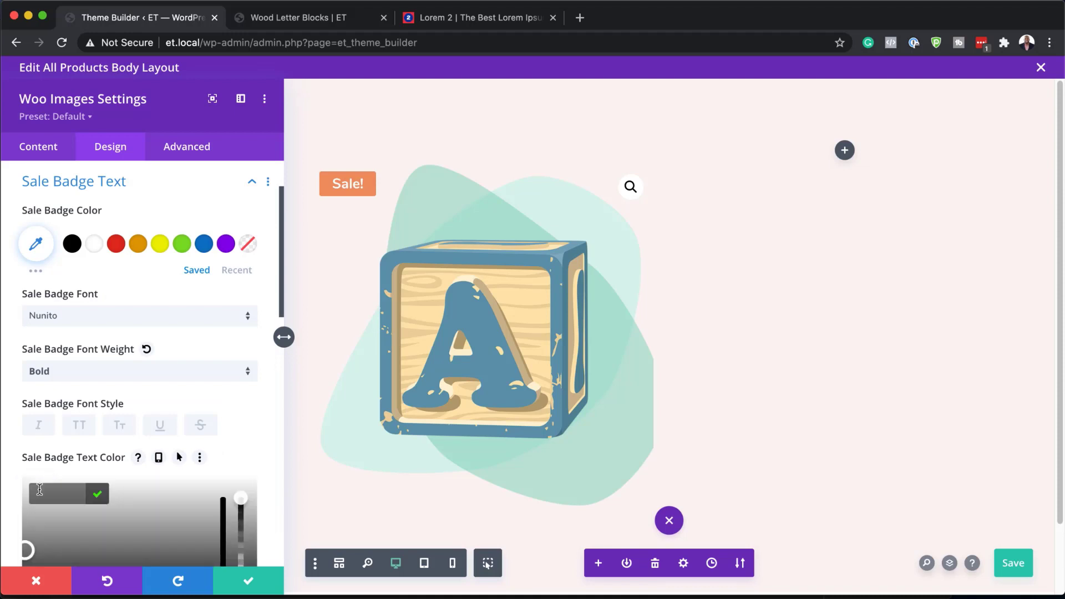
{"action": "type", "text": "#f24881"}
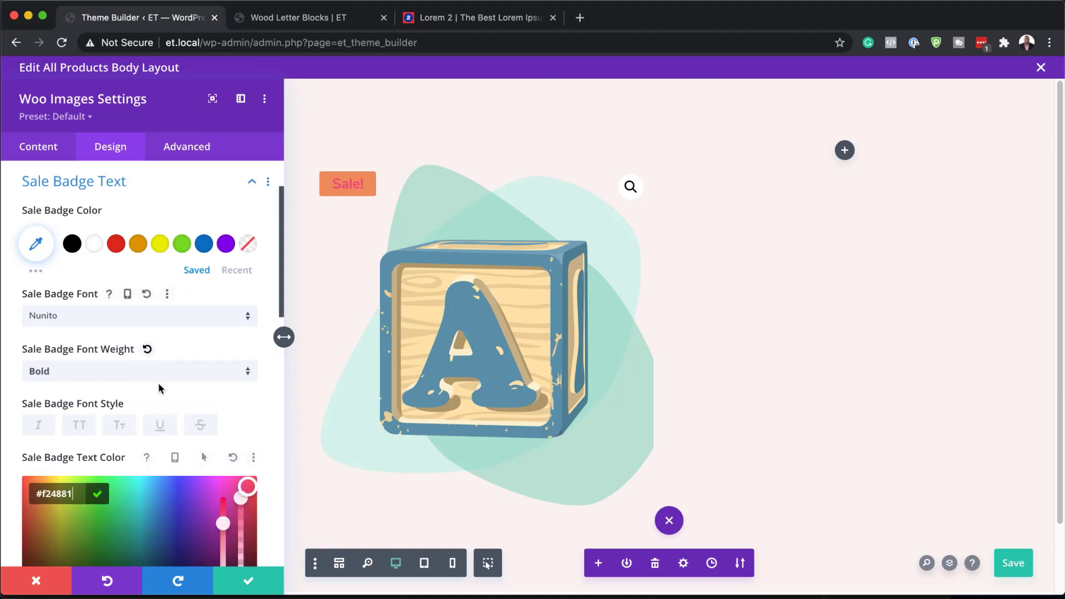
- Set the sale badge text size to 5vw
{"action": "scroll", "coordinate": [158, 383], "scroll_direction": "down", "scroll_amount": 1}
{"action": "scroll", "coordinate": [158, 383], "scroll_direction": "down", "scroll_amount": 1}
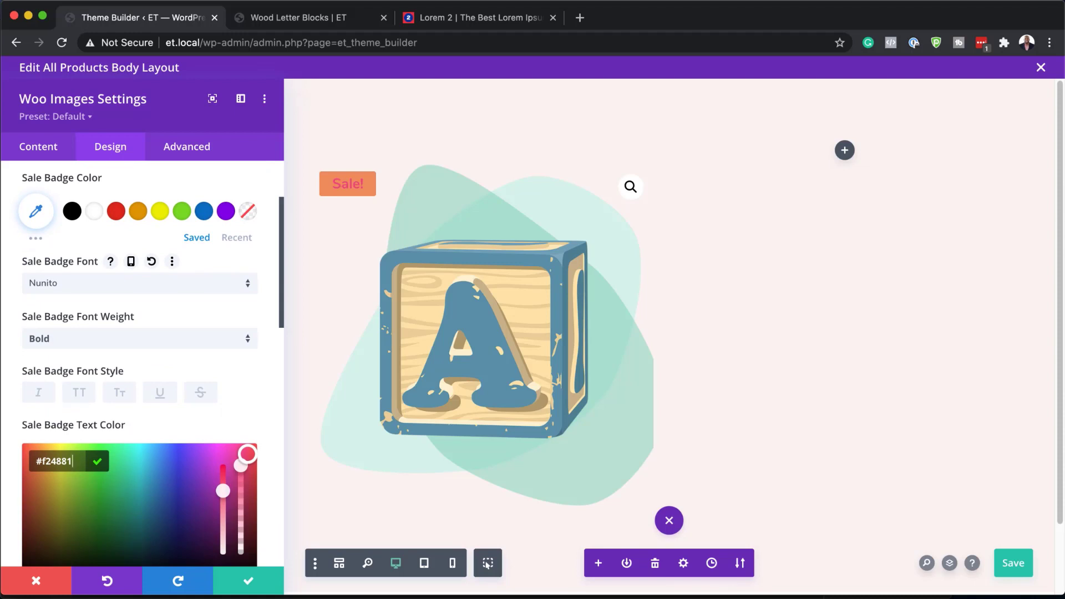
{"action": "key", "text": "super+s"}
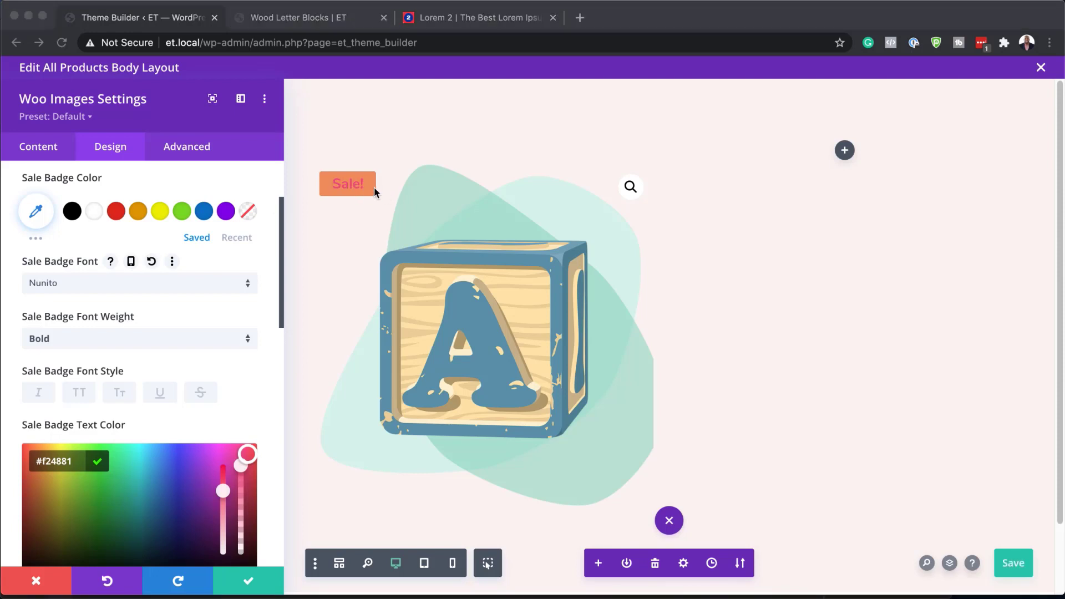
{"action": "scroll", "coordinate": [222, 381], "scroll_direction": "down", "scroll_amount": 2}
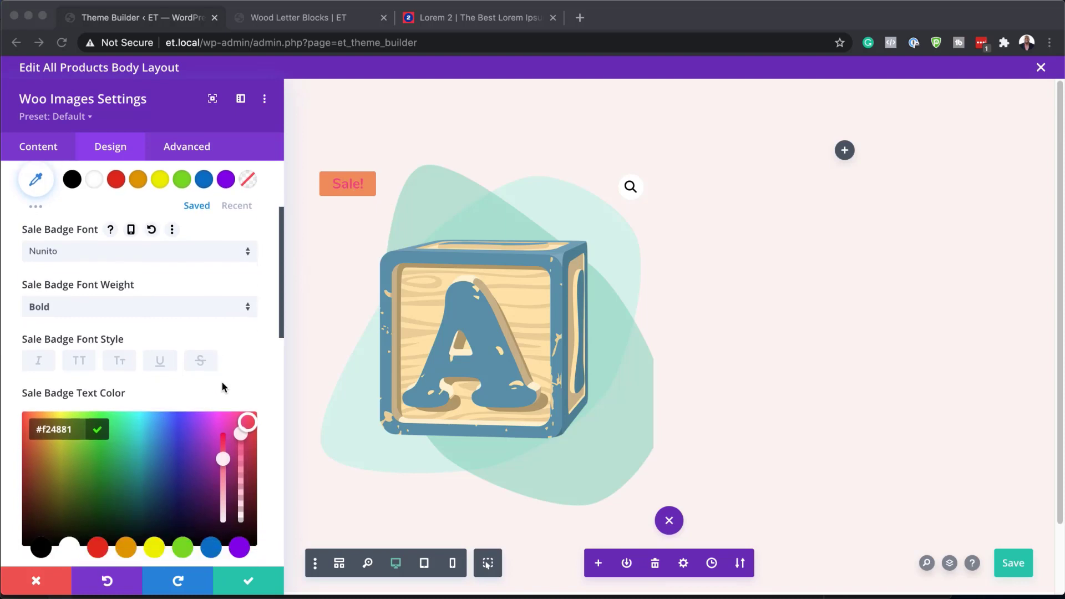
{"action": "scroll", "coordinate": [221, 385], "scroll_direction": "down", "scroll_amount": 5}
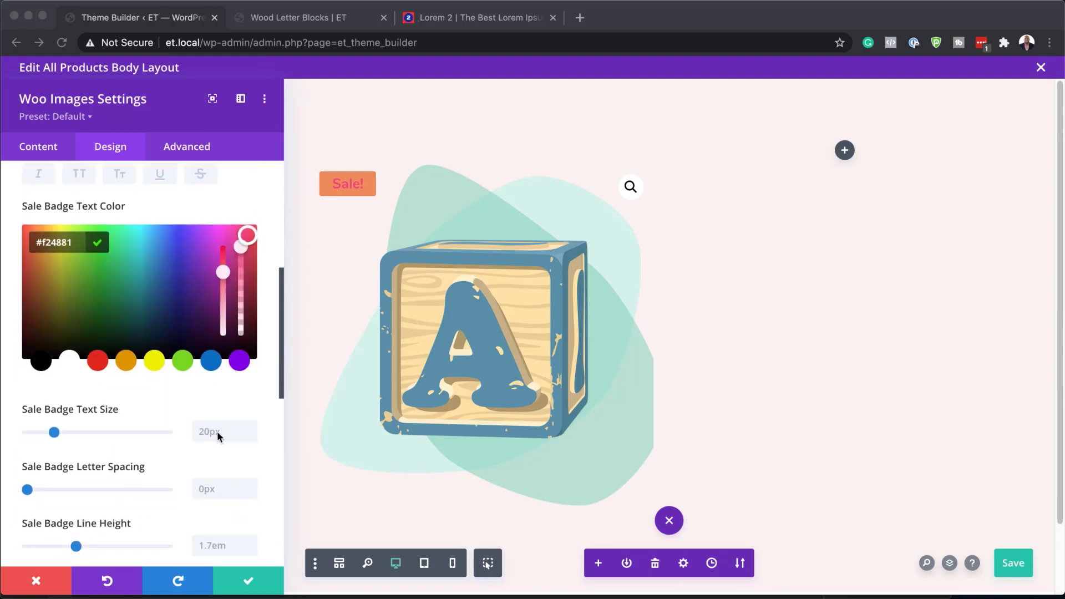
{"action": "left_click", "coordinate": [211, 432]}
{"action": "type", "text": "5vw"}
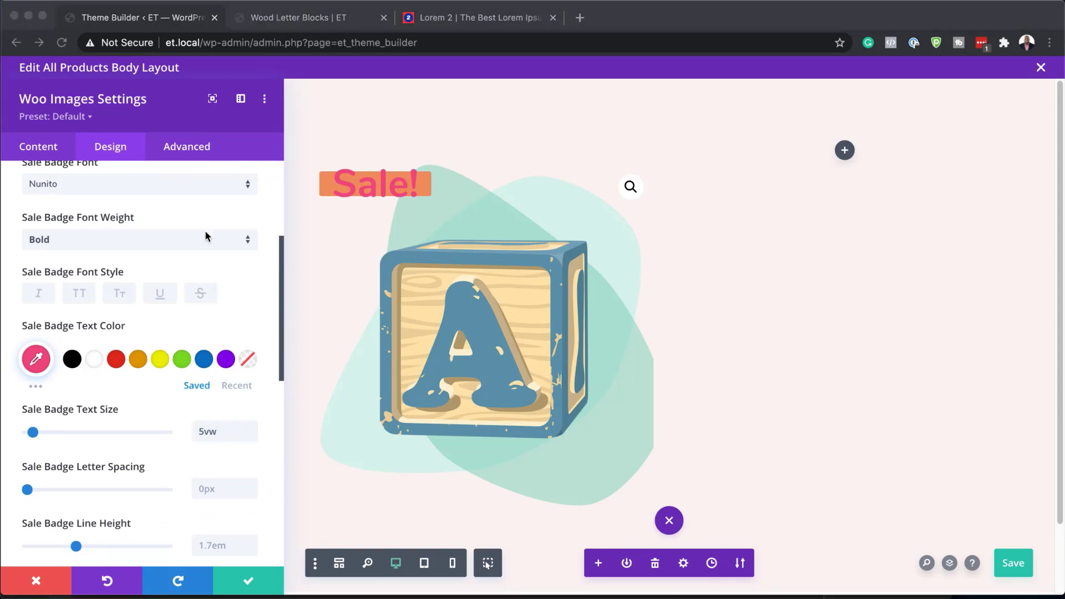
- Make the sale badge color transparent and save the layout
{"action": "scroll", "coordinate": [206, 244], "scroll_direction": "up", "scroll_amount": 4}
{"action": "scroll", "coordinate": [208, 254], "scroll_direction": "up", "scroll_amount": 2}
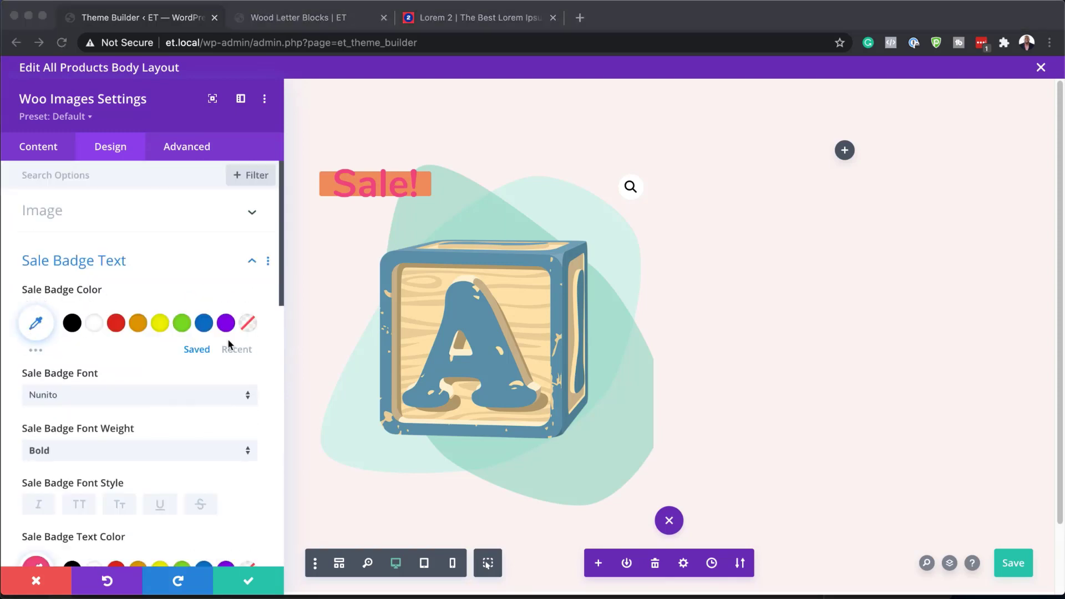
{"action": "left_click", "coordinate": [251, 324]}
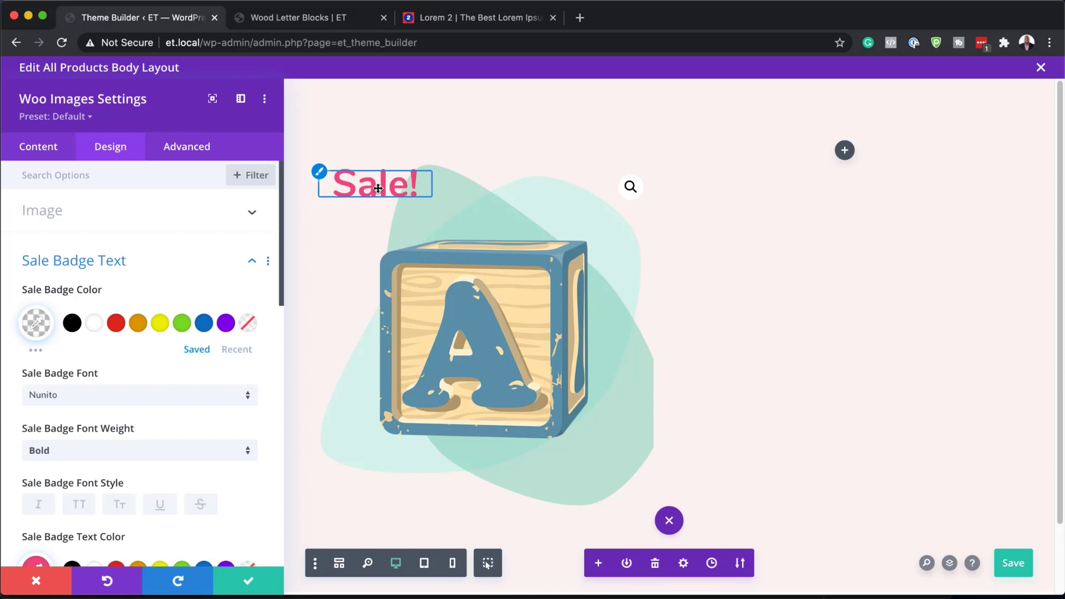
{"action": "scroll", "coordinate": [133, 375], "scroll_direction": "down", "scroll_amount": 3}
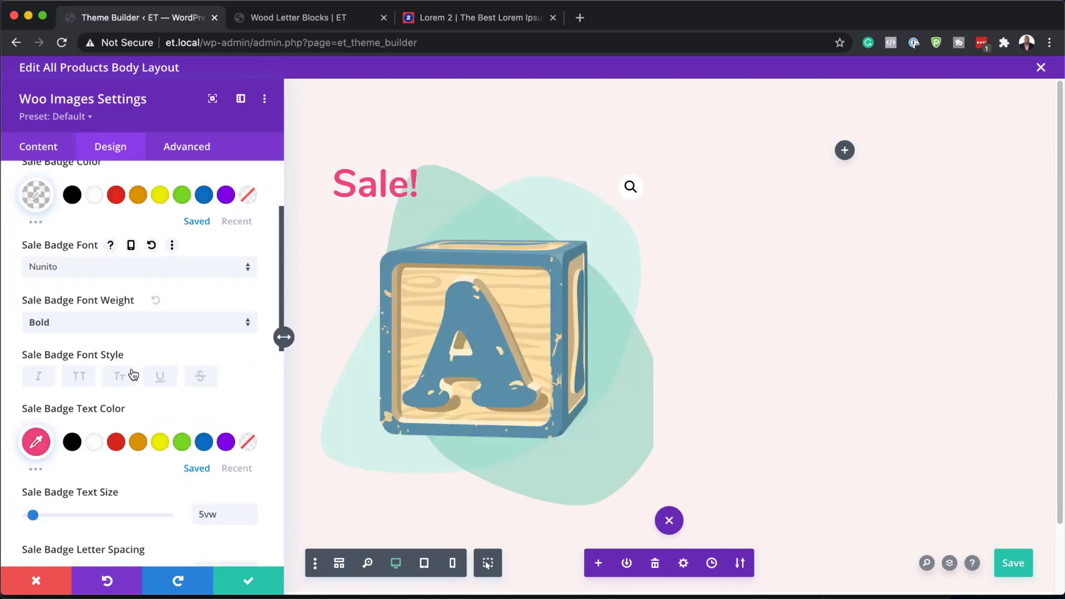
{"action": "scroll", "coordinate": [133, 375], "scroll_direction": "down", "scroll_amount": 1}
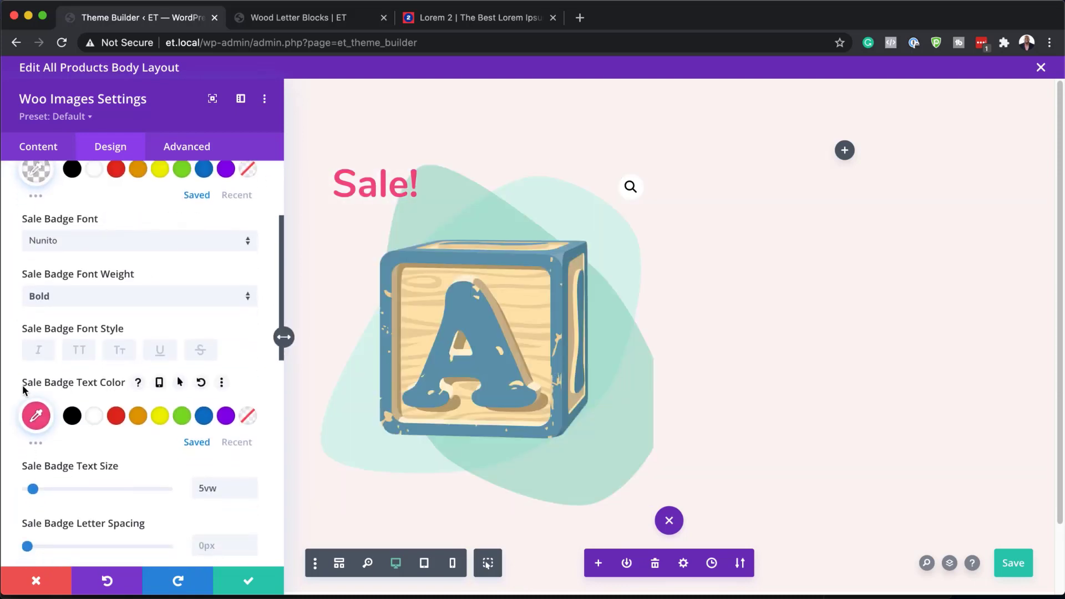
{"action": "scroll", "coordinate": [194, 397], "scroll_direction": "down", "scroll_amount": 2}
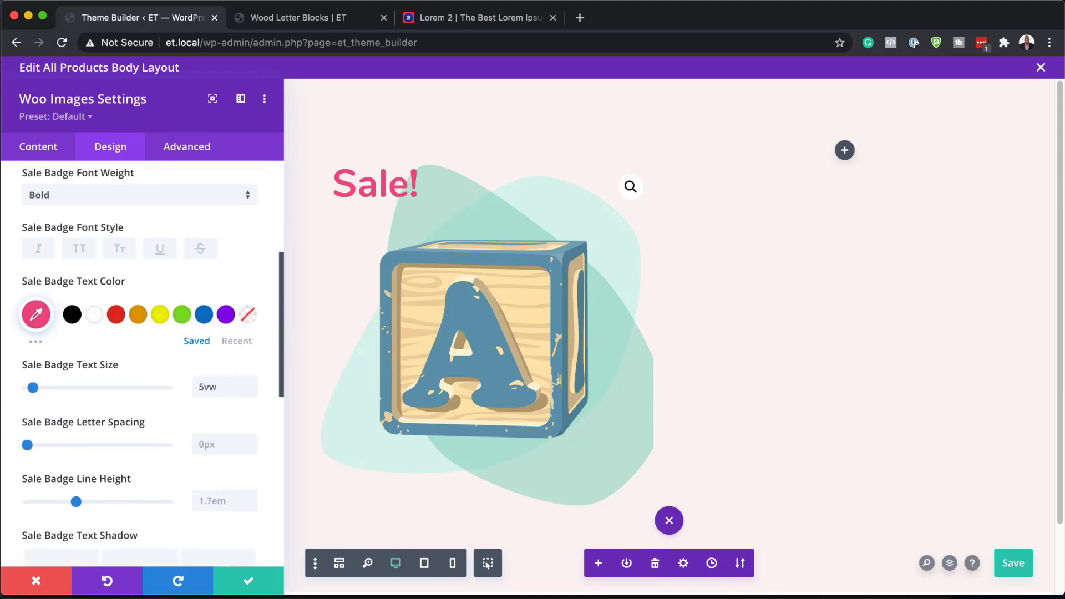
{"action": "key", "text": "super+s"}
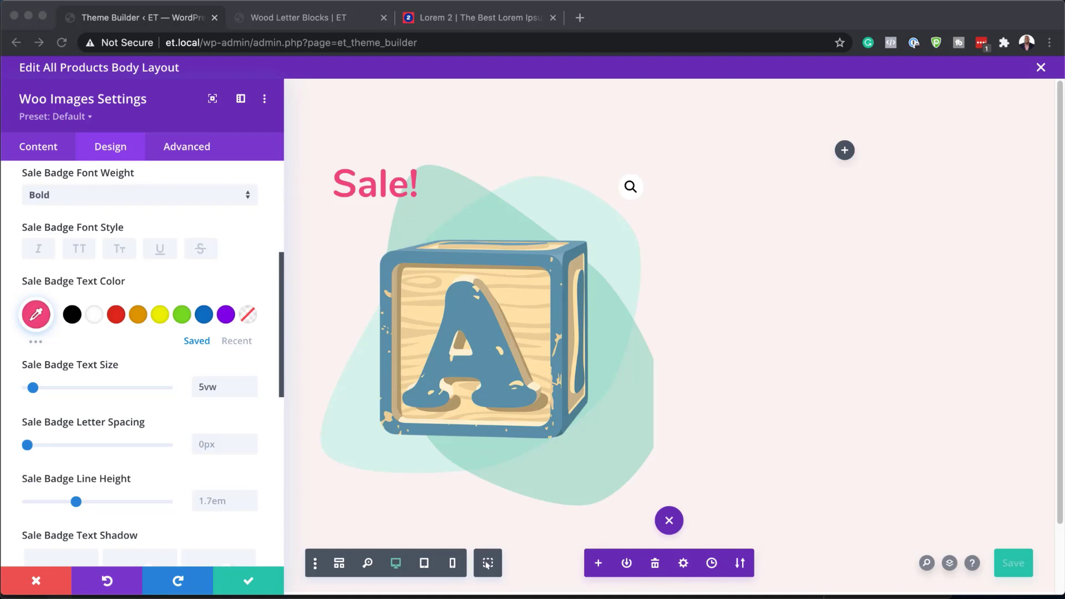
- Give the Woo Images module 1vw top padding and 0vw bottom padding, and save the module settings
{"action": "scroll", "coordinate": [147, 386], "scroll_direction": "down", "scroll_amount": 7}
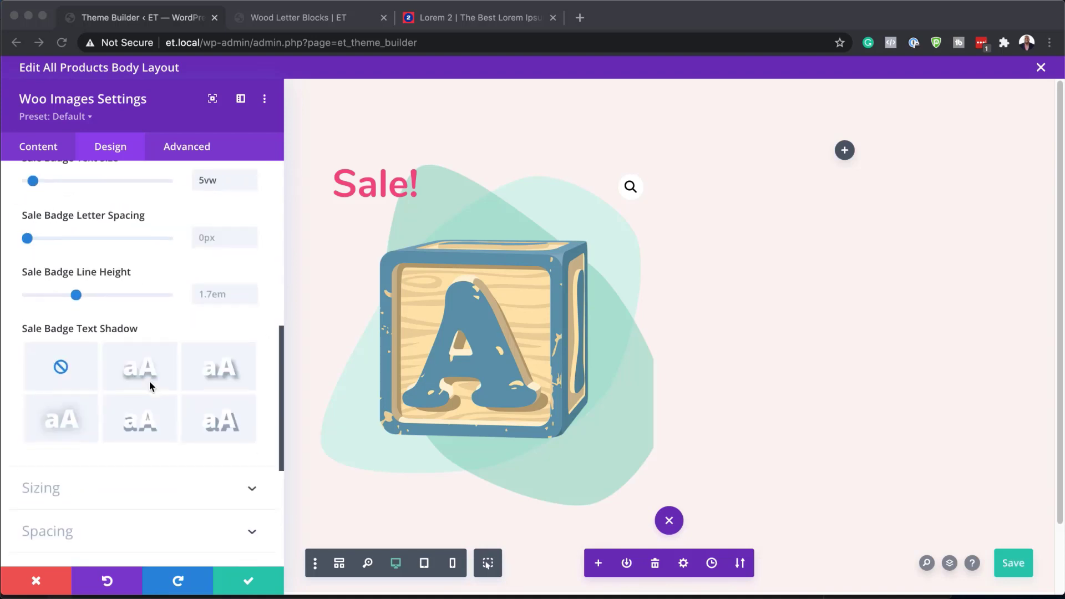
{"action": "left_click", "coordinate": [38, 317]}
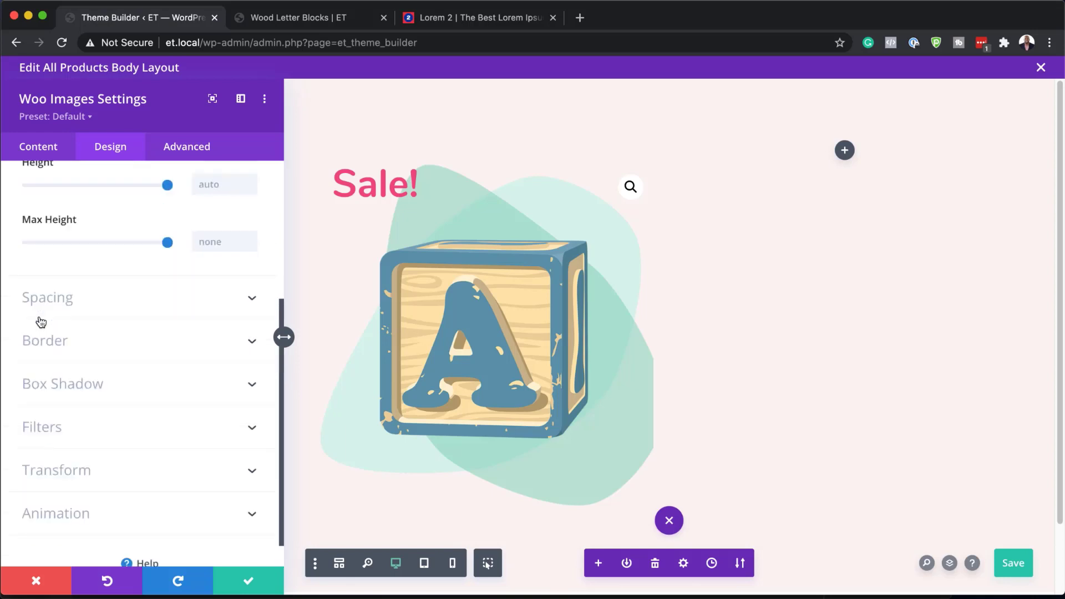
{"action": "left_click", "coordinate": [39, 313]}
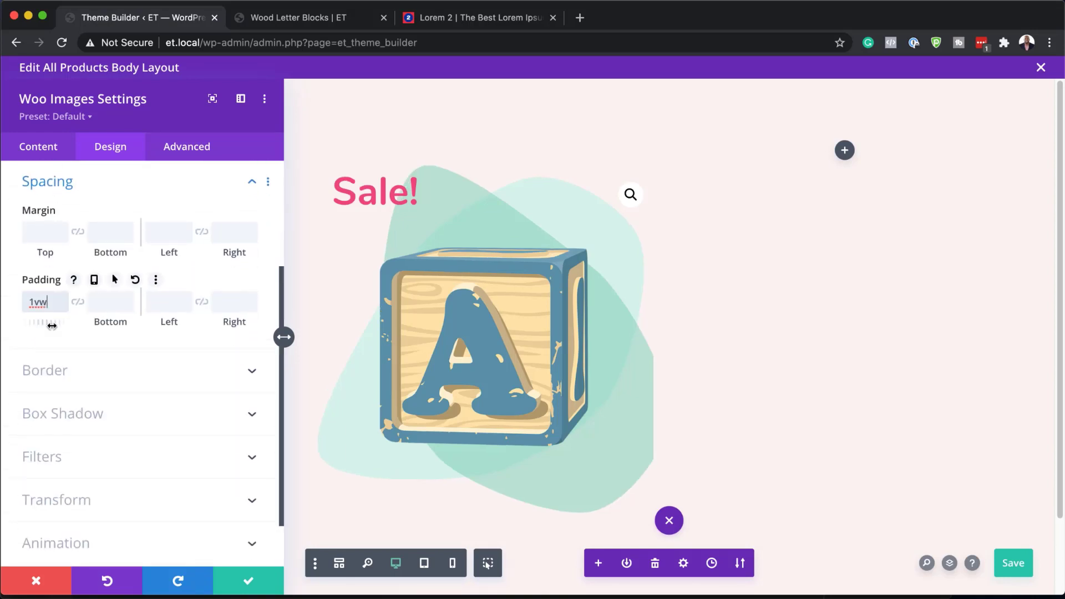
{"action": "left_click", "coordinate": [114, 305]}
{"action": "type", "text": "0v"}
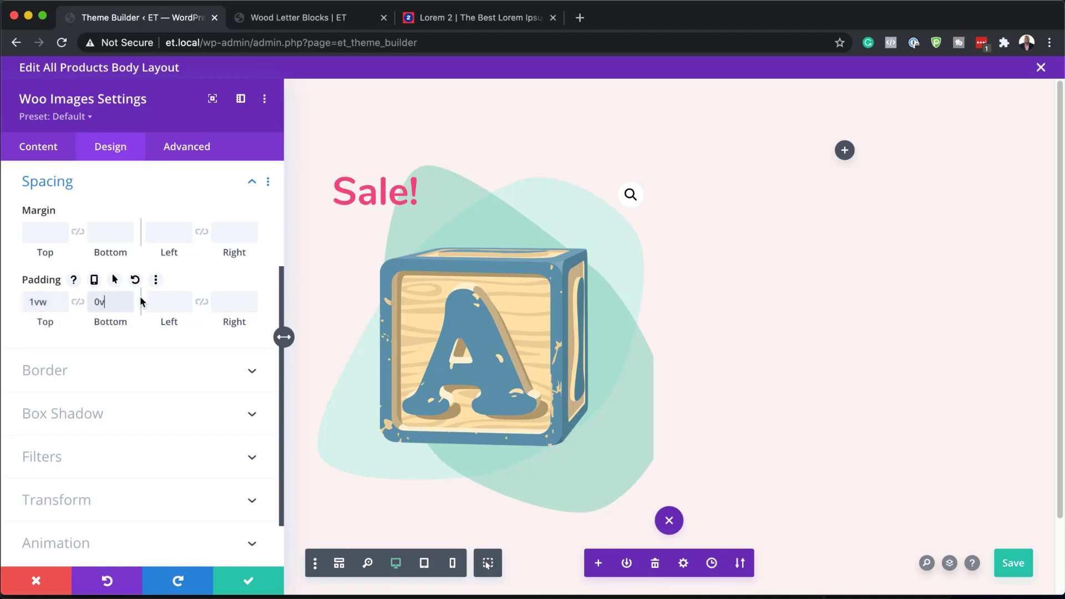
{"action": "type", "text": "w"}
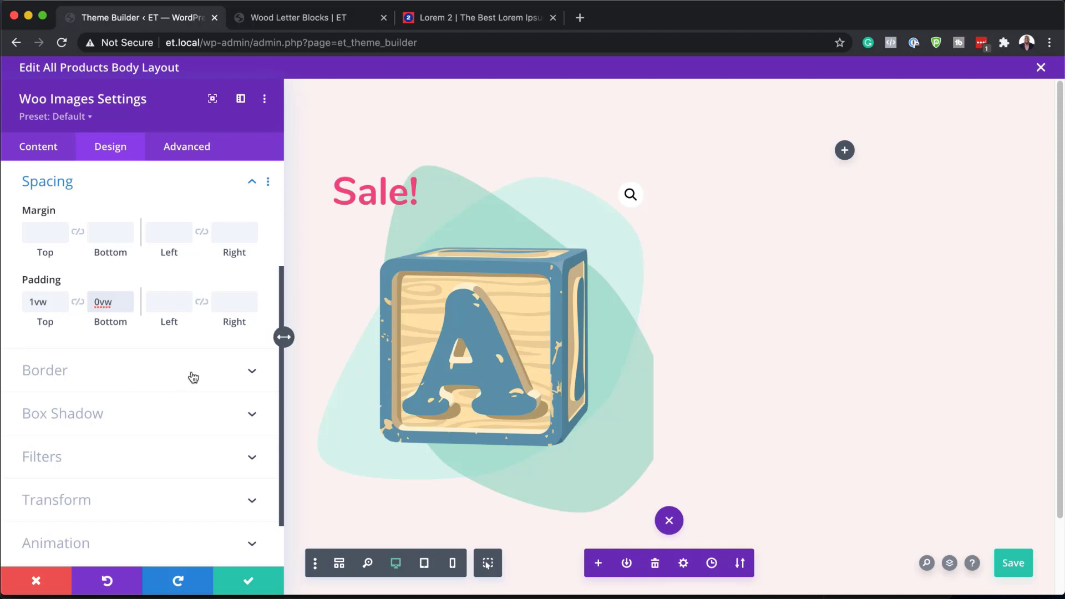
{"action": "left_click", "coordinate": [248, 581]}
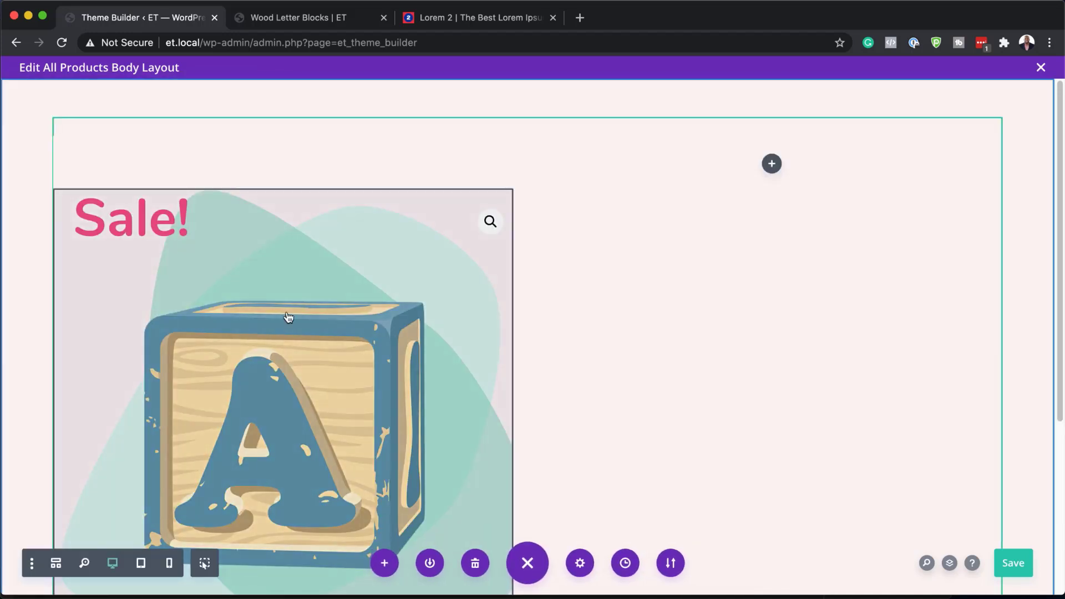
- Insert a Woo Title module in the empty second column of the row
{"action": "left_click", "coordinate": [772, 163]}
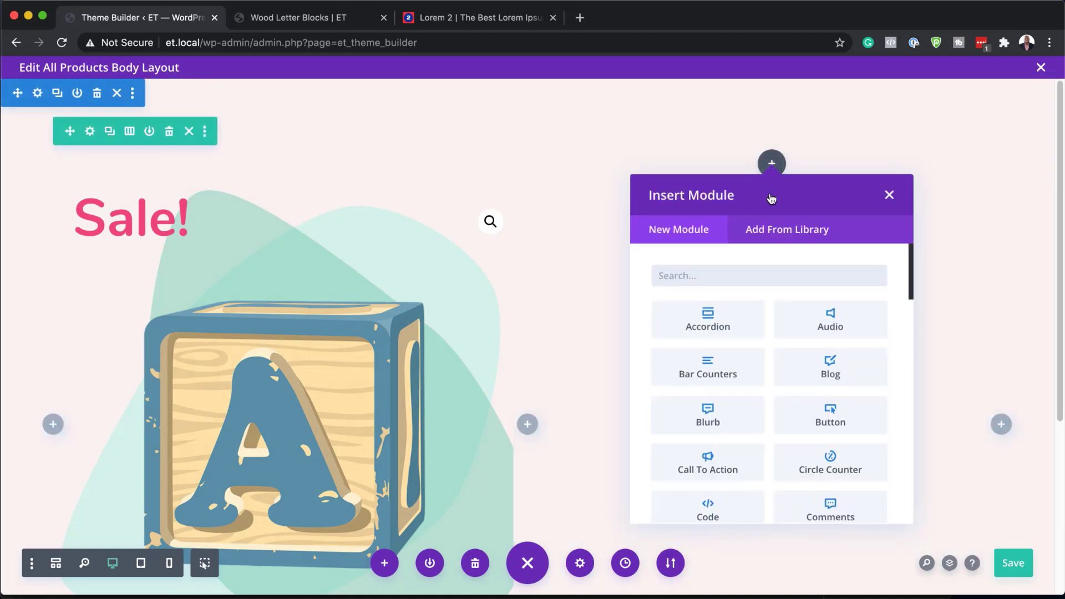
{"action": "type", "text": "woo t"}
{"action": "left_click", "coordinate": [860, 322]}
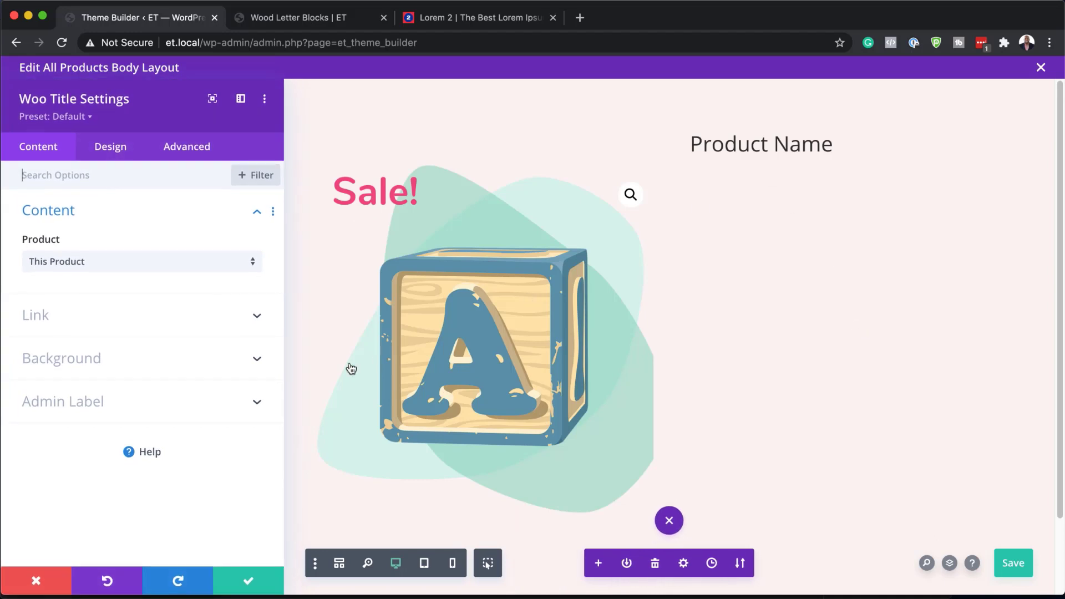
- Preview the title module with Wood Letter Blocks as its product, and switch the product back to This Product
{"action": "left_click", "coordinate": [119, 270]}
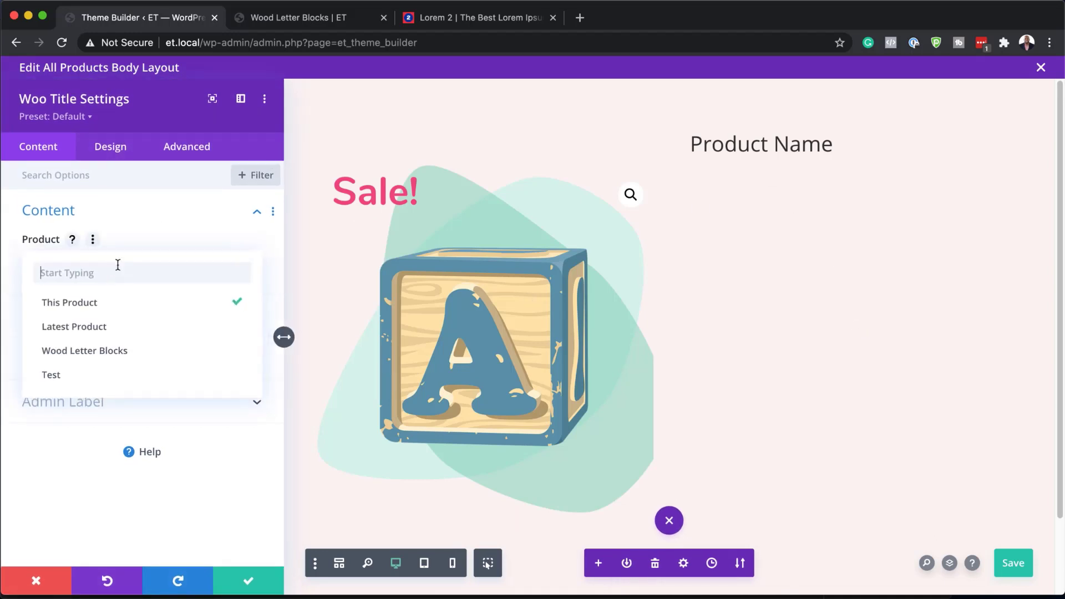
{"action": "left_click", "coordinate": [142, 356]}
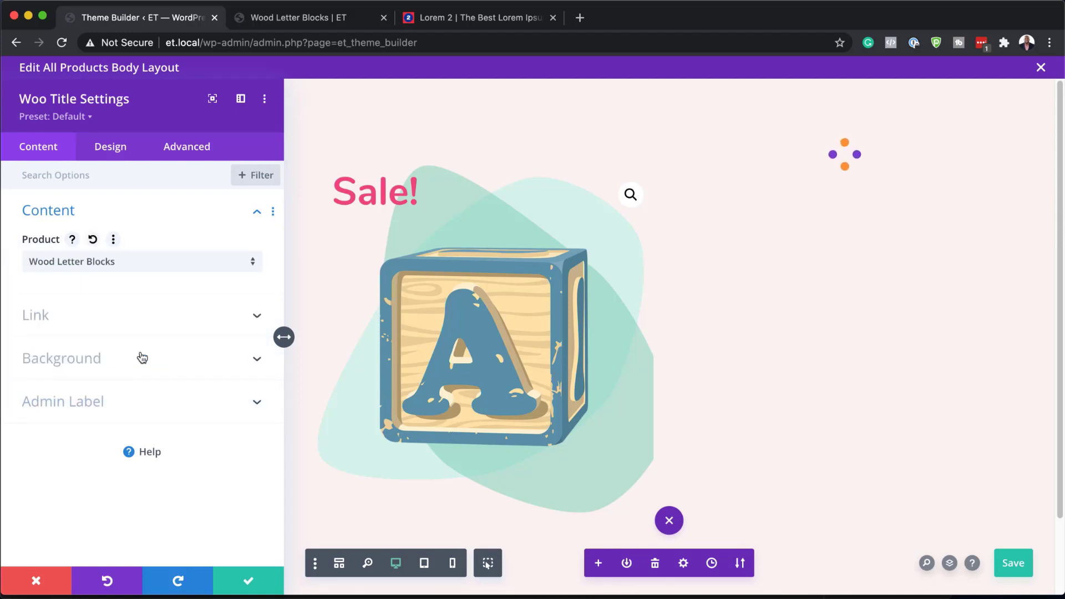
{"action": "left_click", "coordinate": [152, 268]}
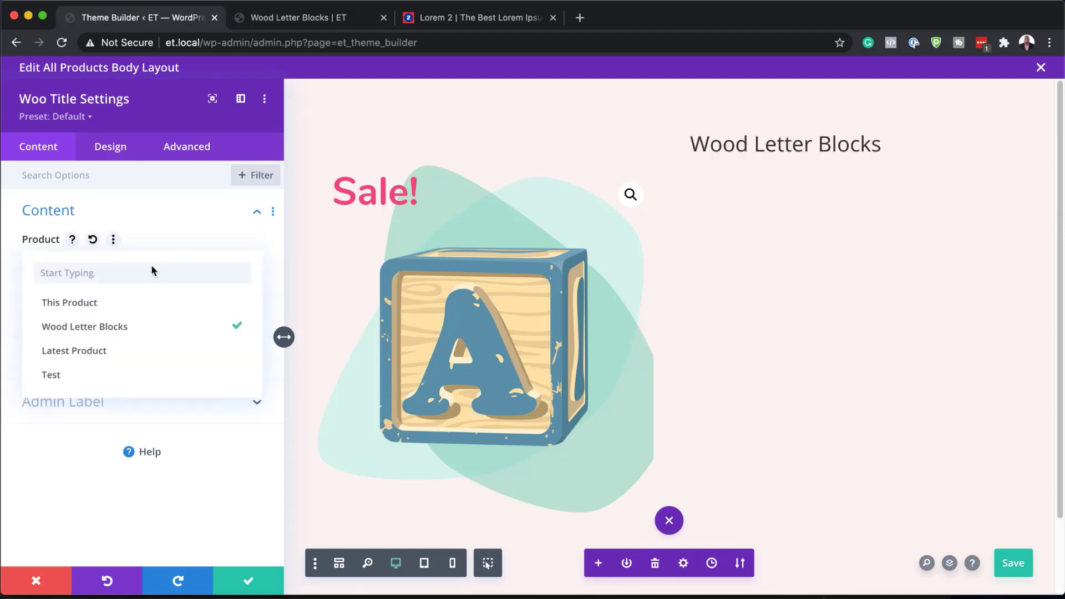
{"action": "left_click", "coordinate": [155, 307]}
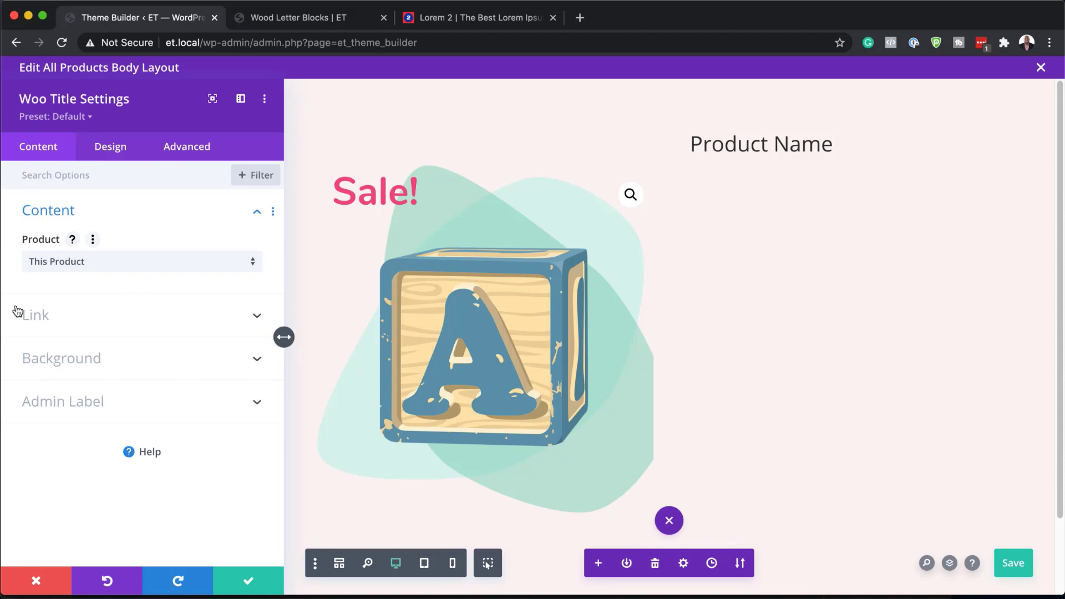
- Give the Woo Title module a white background color and save the layout
{"action": "key", "text": "ctrl+s"}
{"action": "left_click", "coordinate": [100, 358]}
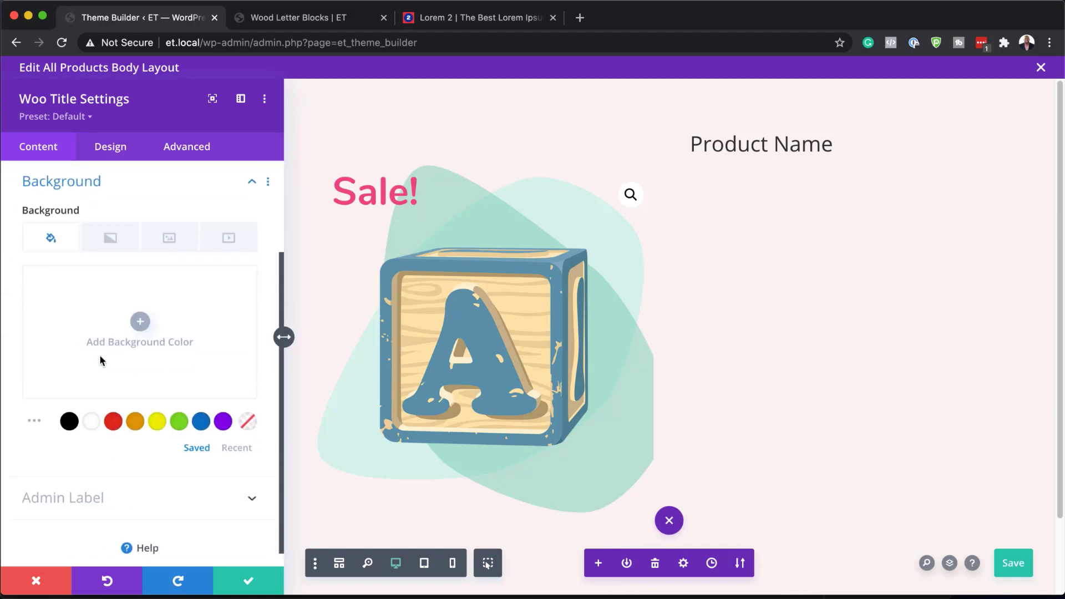
{"action": "left_click", "coordinate": [91, 421]}
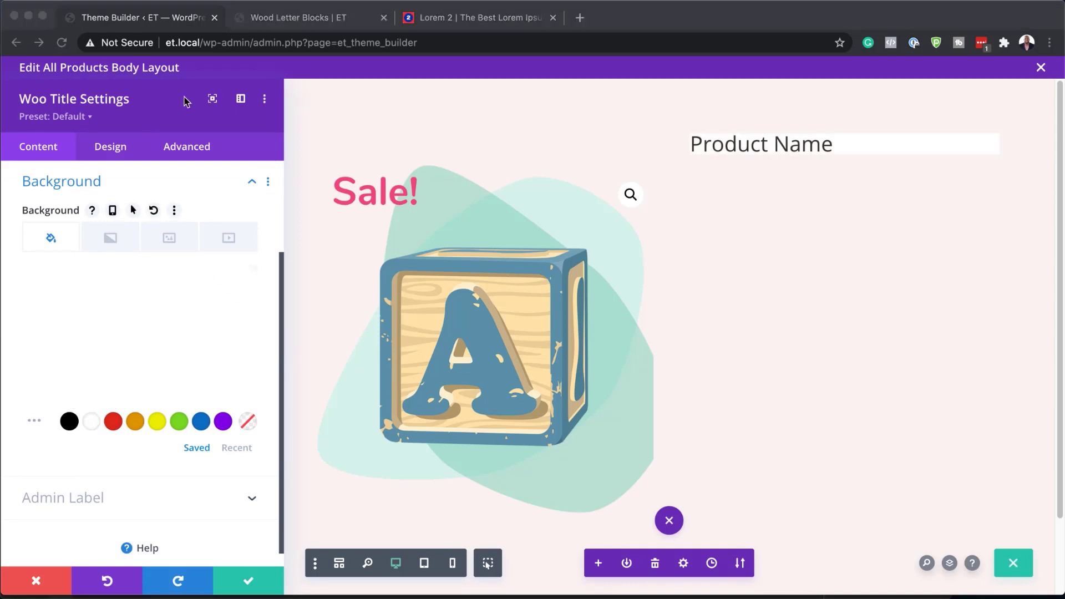
- Style the title text with the Nunito font, Ultra Bold weight and centered alignment
{"action": "left_click", "coordinate": [111, 149]}
{"action": "left_click", "coordinate": [111, 150]}
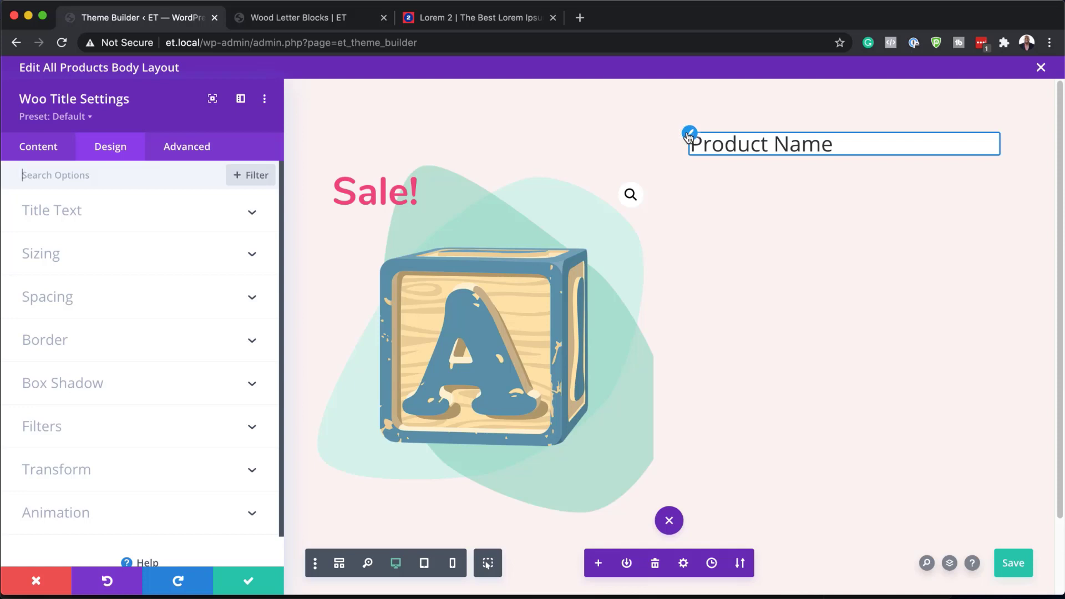
{"action": "left_click", "coordinate": [87, 218]}
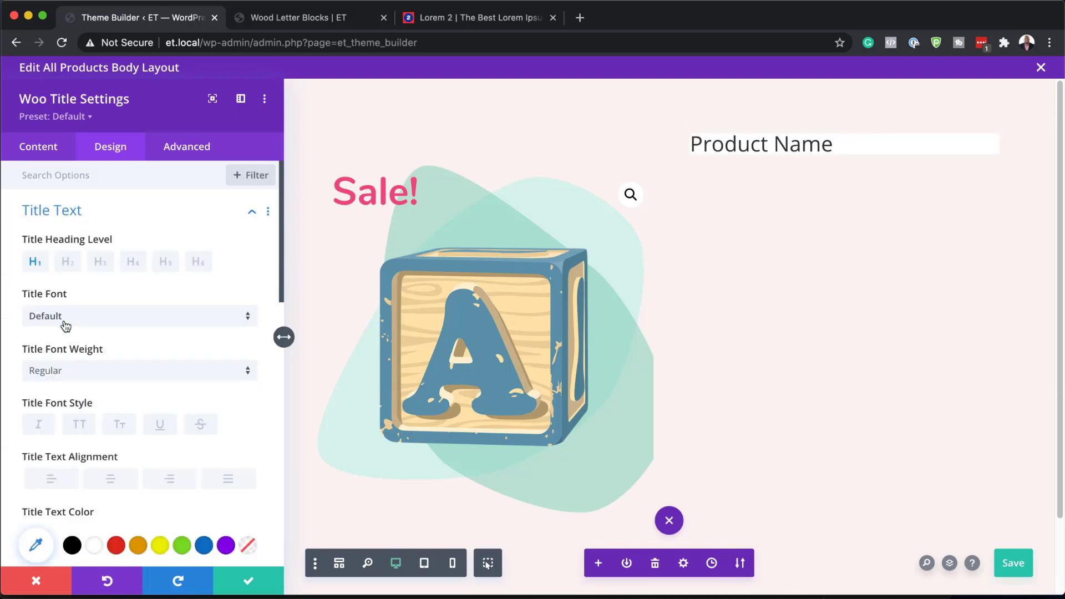
{"action": "left_click", "coordinate": [690, 143]}
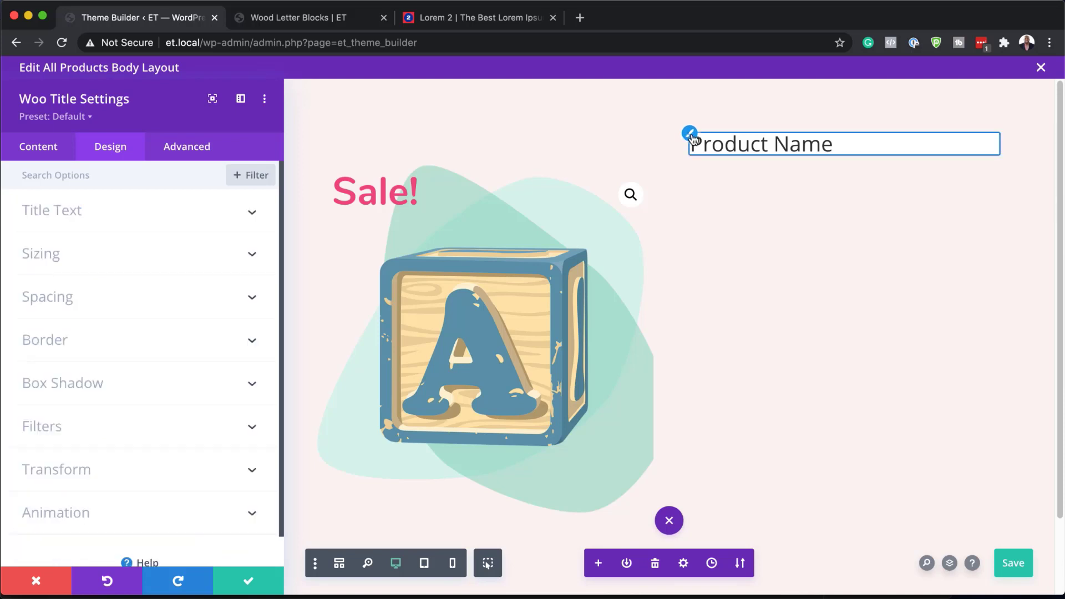
{"action": "left_click", "coordinate": [105, 215]}
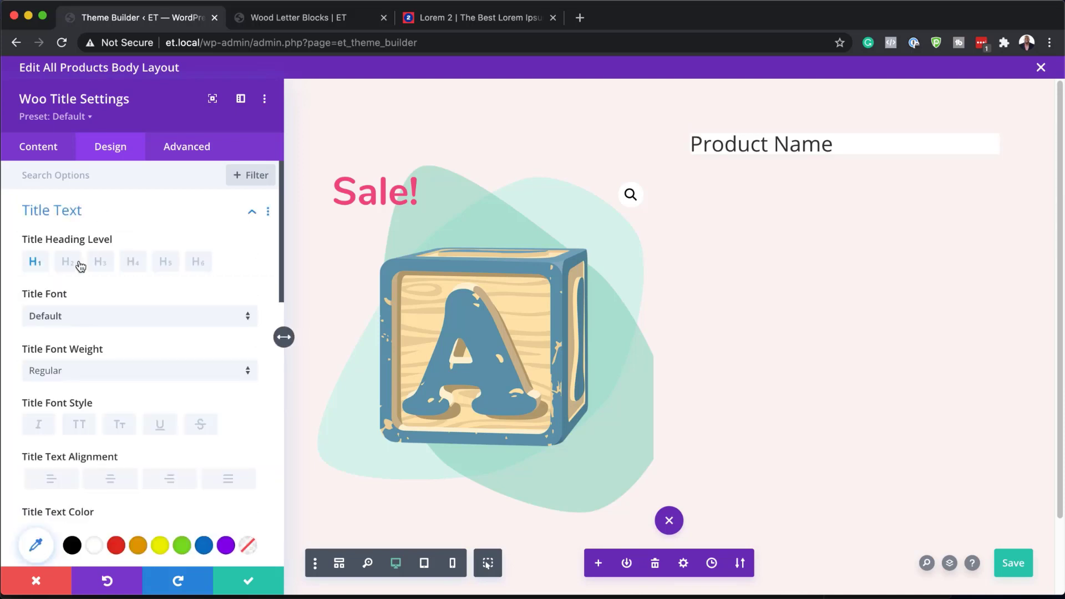
{"action": "left_click", "coordinate": [59, 317]}
{"action": "left_click", "coordinate": [87, 194]}
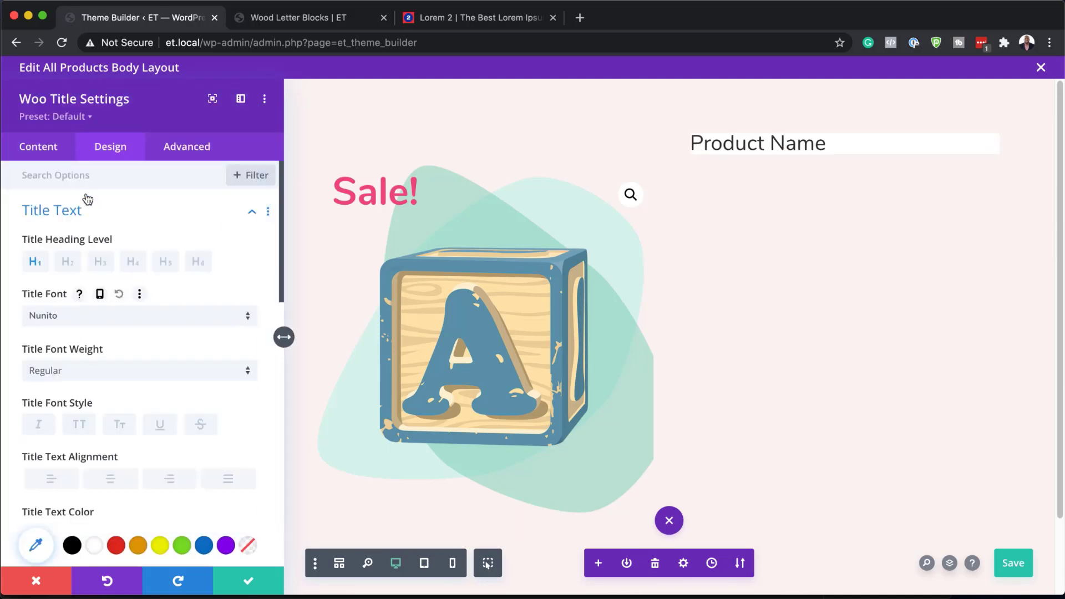
{"action": "left_click", "coordinate": [90, 371]}
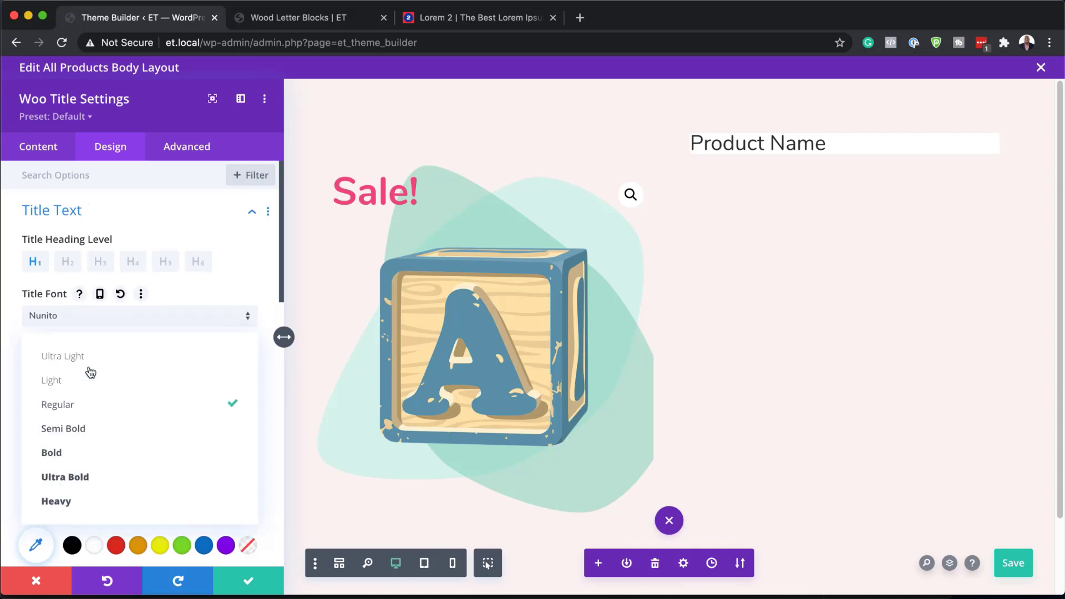
{"action": "left_click", "coordinate": [112, 482]}
{"action": "left_click", "coordinate": [111, 482]}
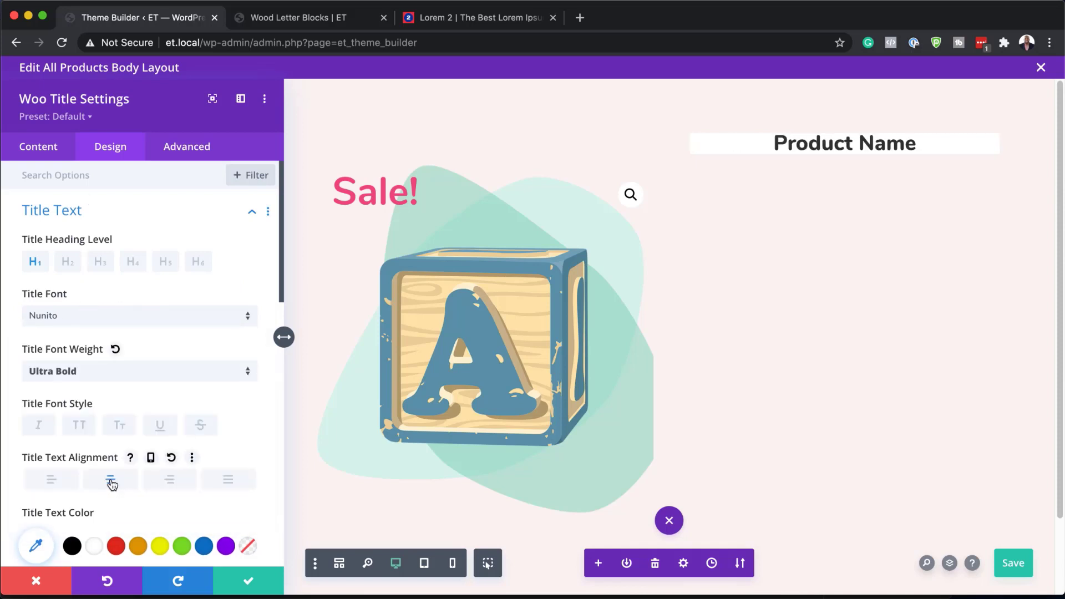
- Set the title text color to #314942
{"action": "scroll", "coordinate": [111, 482], "scroll_direction": "down", "scroll_amount": 3}
{"action": "left_click", "coordinate": [36, 457]}
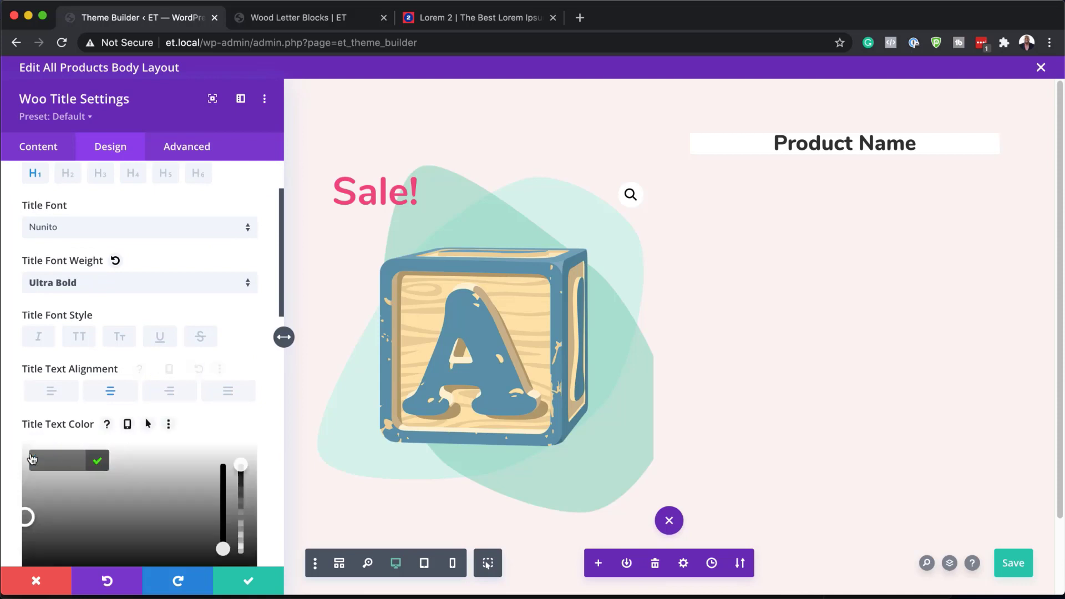
{"action": "left_click", "coordinate": [68, 466]}
{"action": "type", "text": "#314942"}
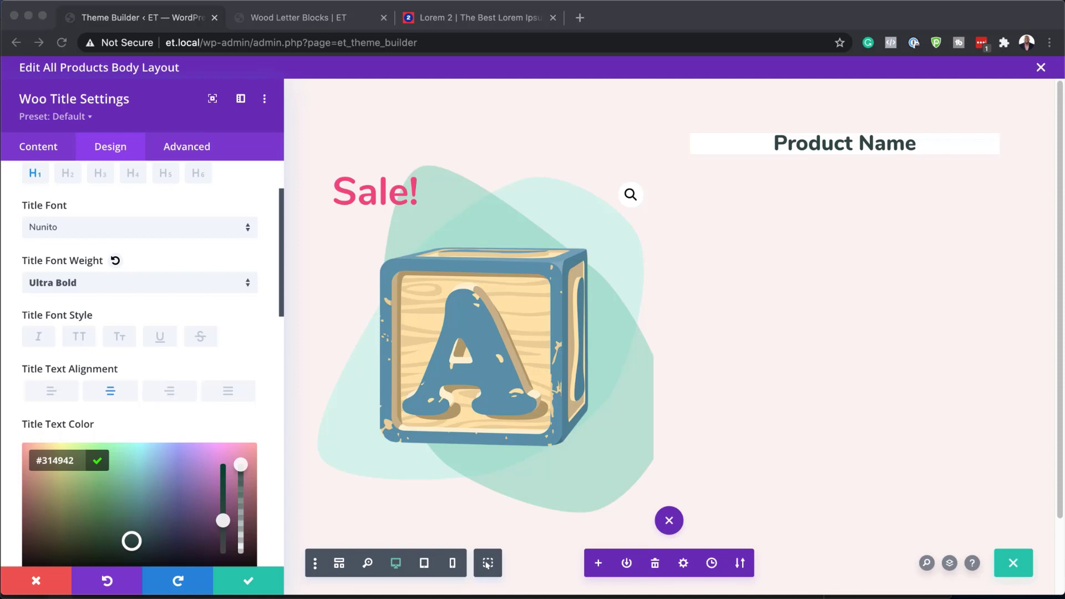
{"action": "scroll", "coordinate": [203, 375], "scroll_direction": "down", "scroll_amount": 5}
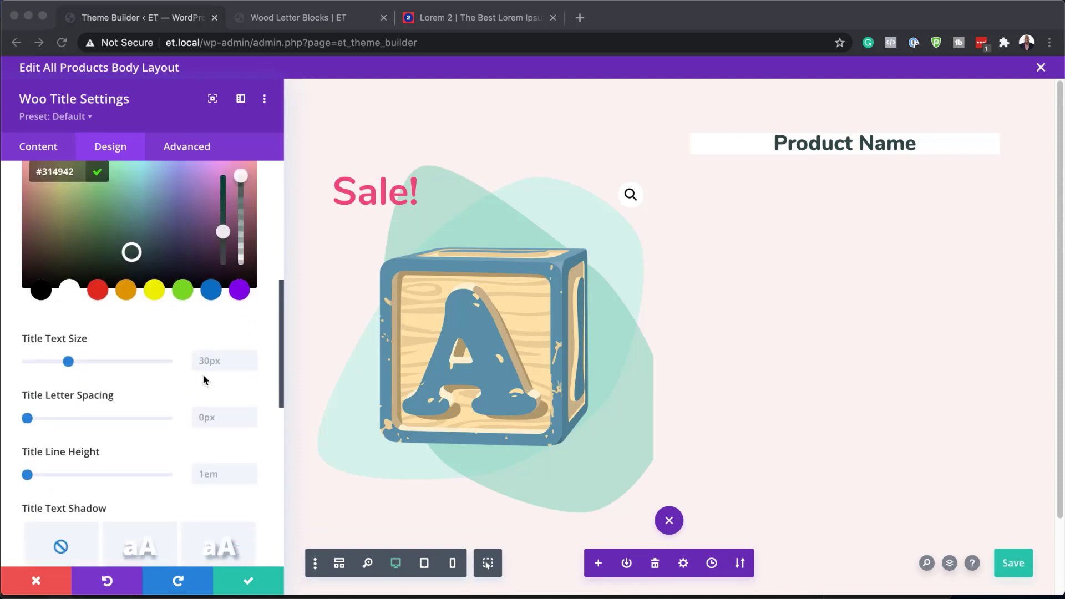
- Set the title text size to 2.6vw and its letter spacing to 2px
{"action": "left_click", "coordinate": [206, 360]}
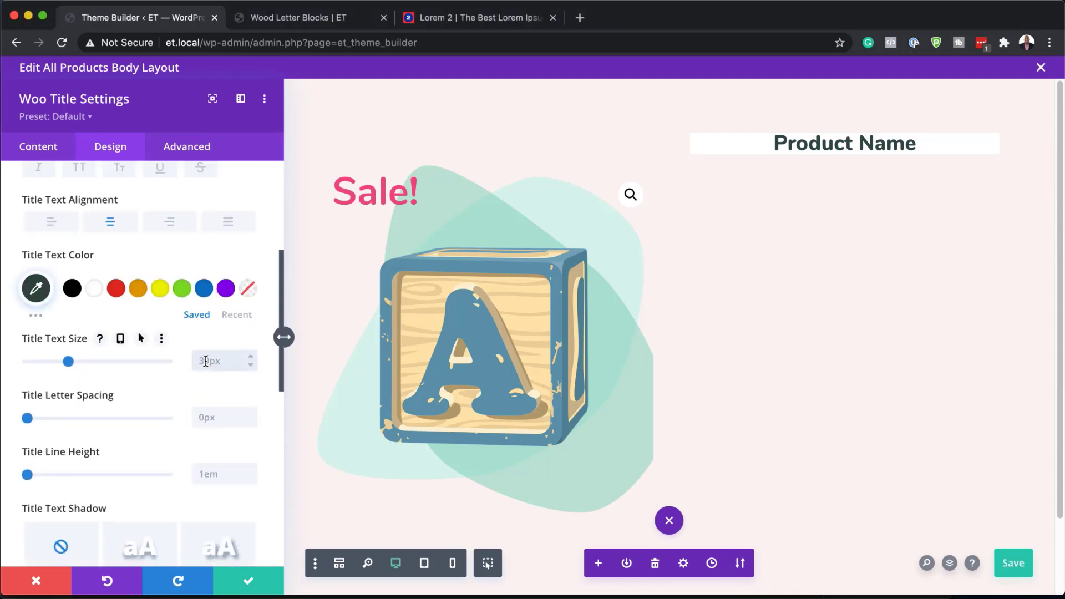
{"action": "type", "text": "2.6vw"}
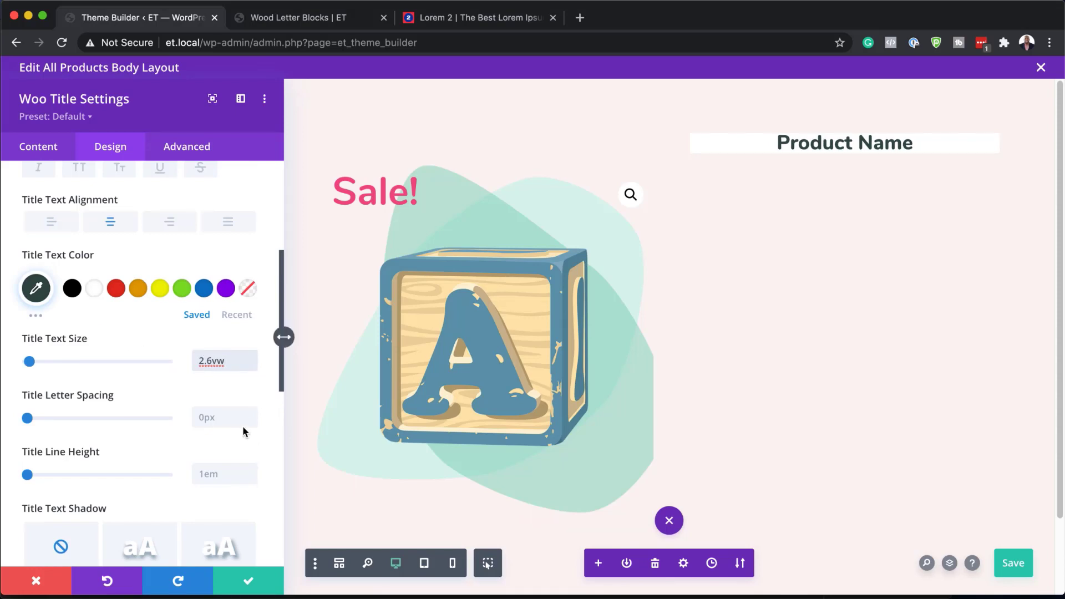
{"action": "left_click", "coordinate": [218, 416]}
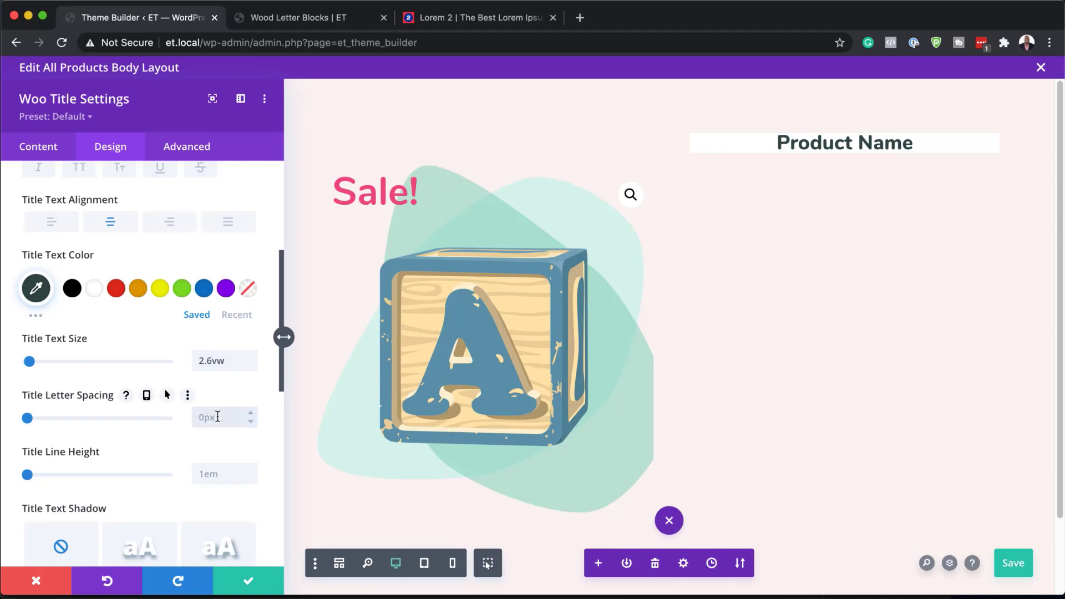
{"action": "type", "text": "2"}
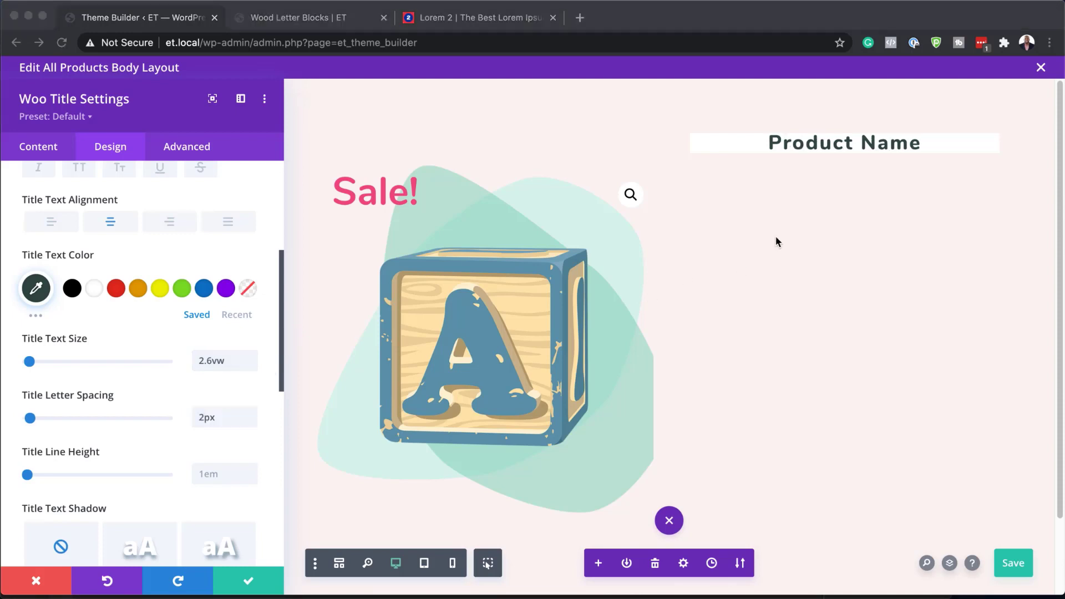
- Give the title module 1.5vw top and bottom padding, 2vw left and right padding, and 1vw rounded corners on all sides
{"action": "scroll", "coordinate": [164, 420], "scroll_direction": "down", "scroll_amount": 6}
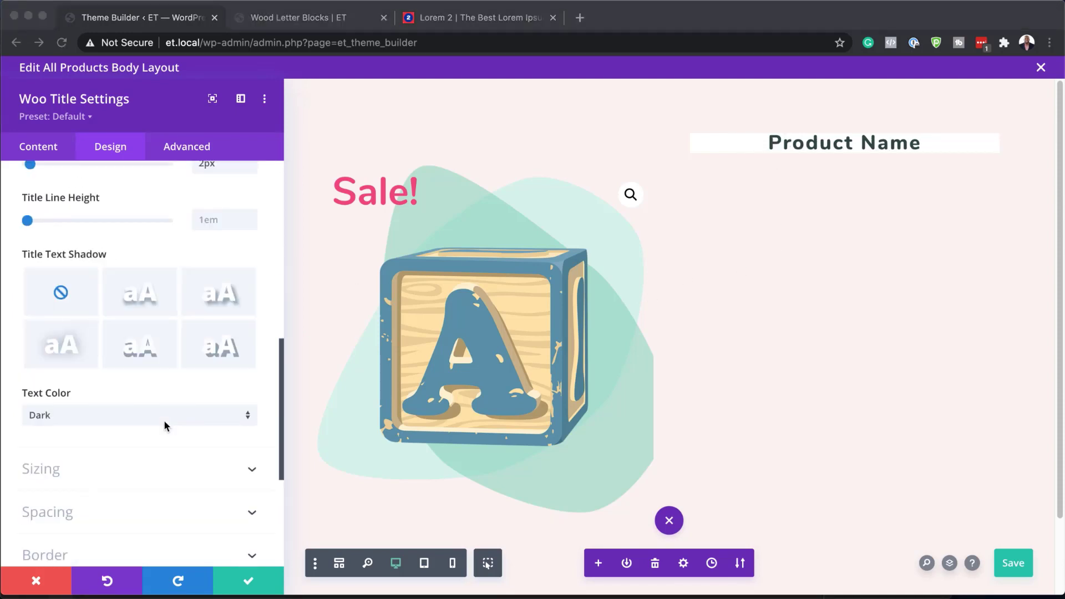
{"action": "left_click", "coordinate": [96, 460]}
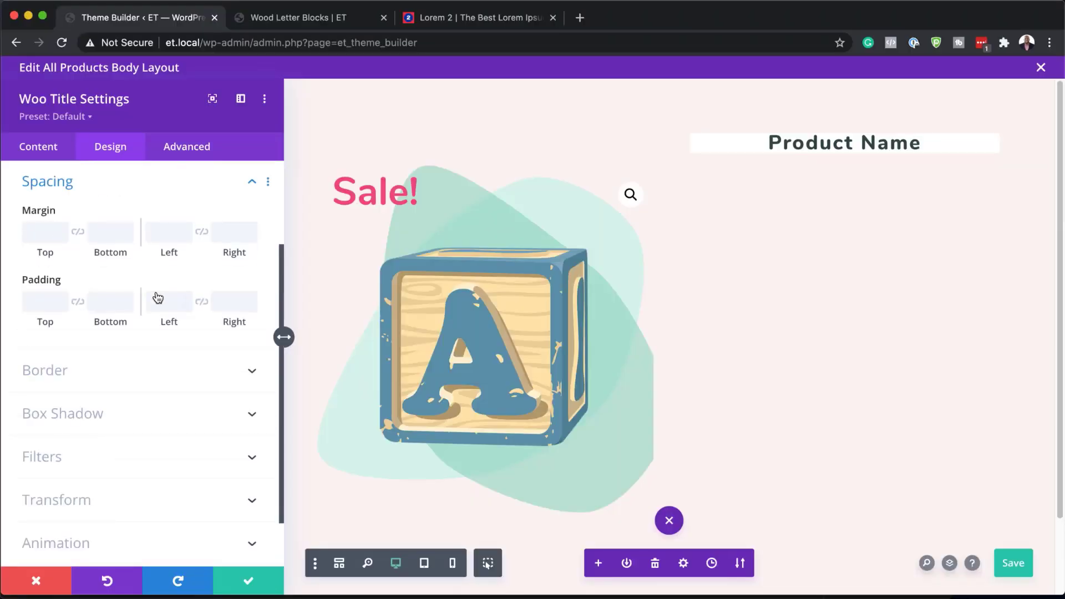
{"action": "left_click", "coordinate": [161, 302]}
{"action": "type", "text": "2vw"}
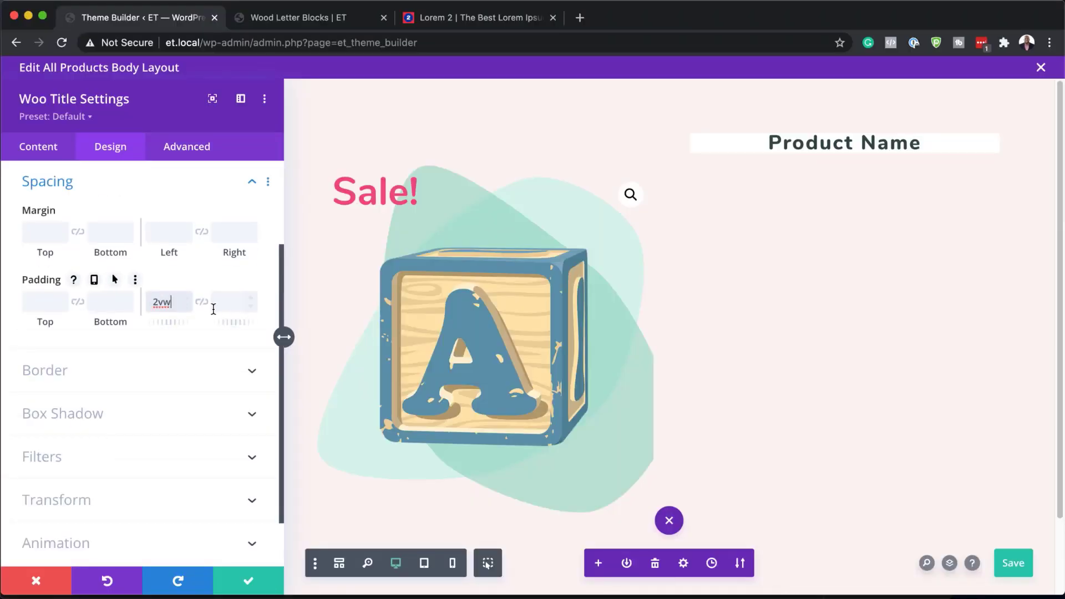
{"action": "left_click", "coordinate": [203, 302]}
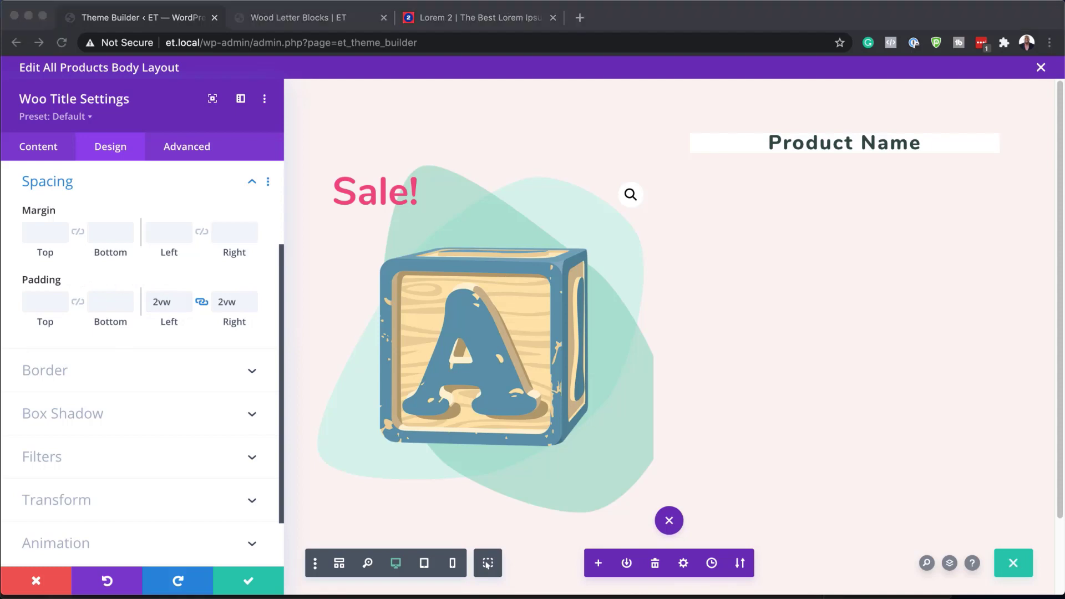
{"action": "left_click", "coordinate": [38, 302]}
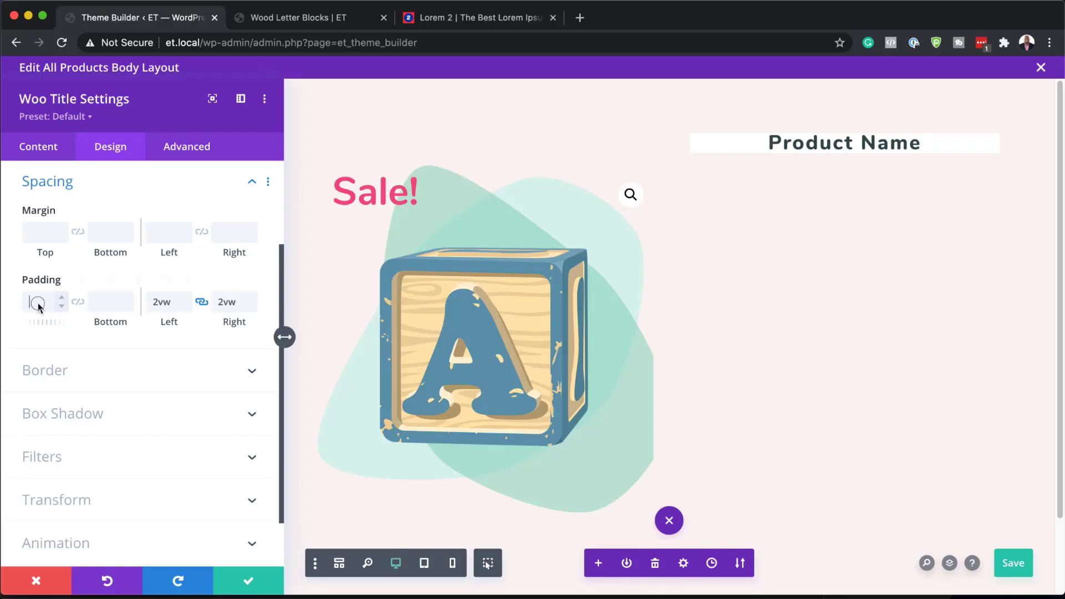
{"action": "type", "text": "1.5vw"}
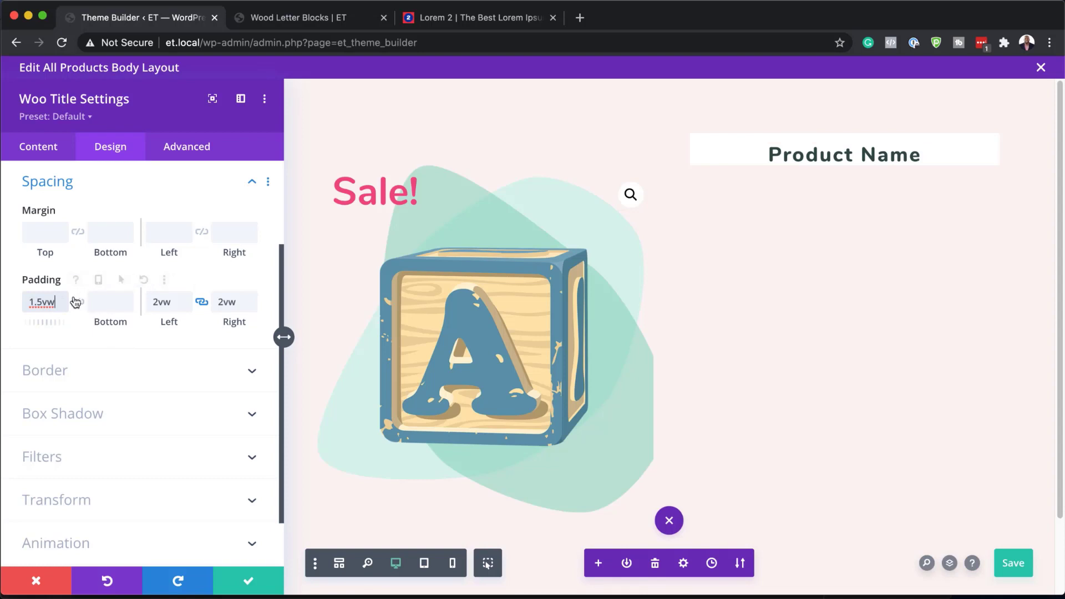
{"action": "left_click", "coordinate": [78, 302]}
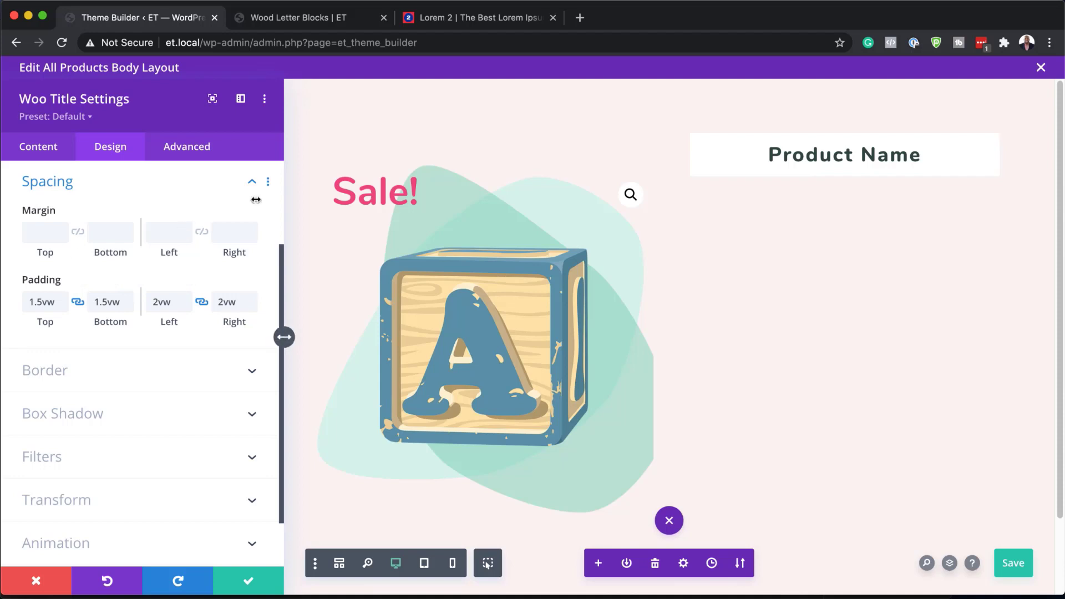
{"action": "left_click", "coordinate": [90, 376]}
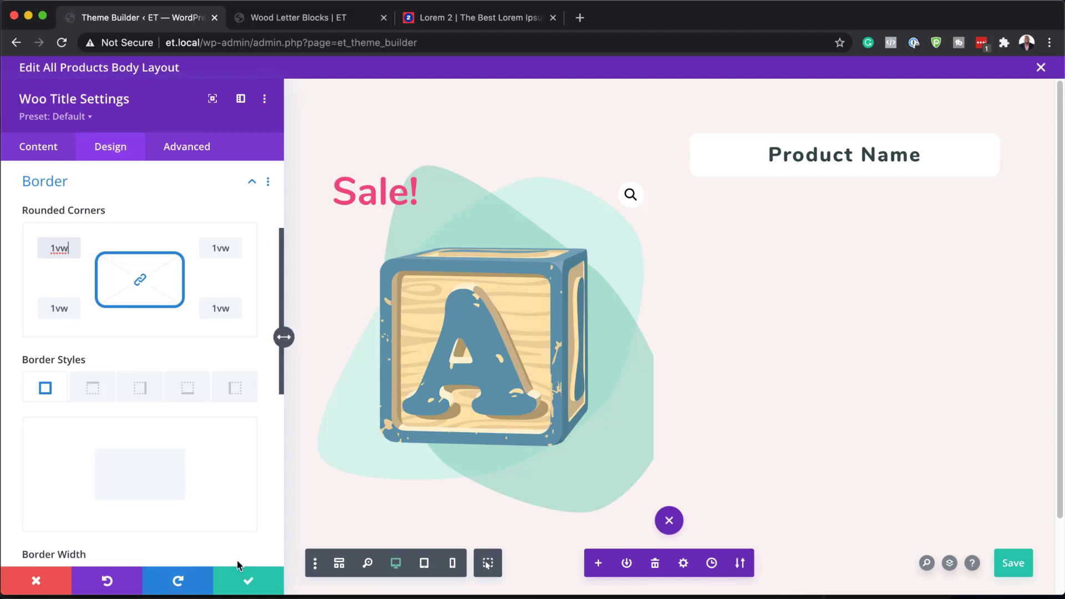
{"action": "left_click", "coordinate": [249, 582]}
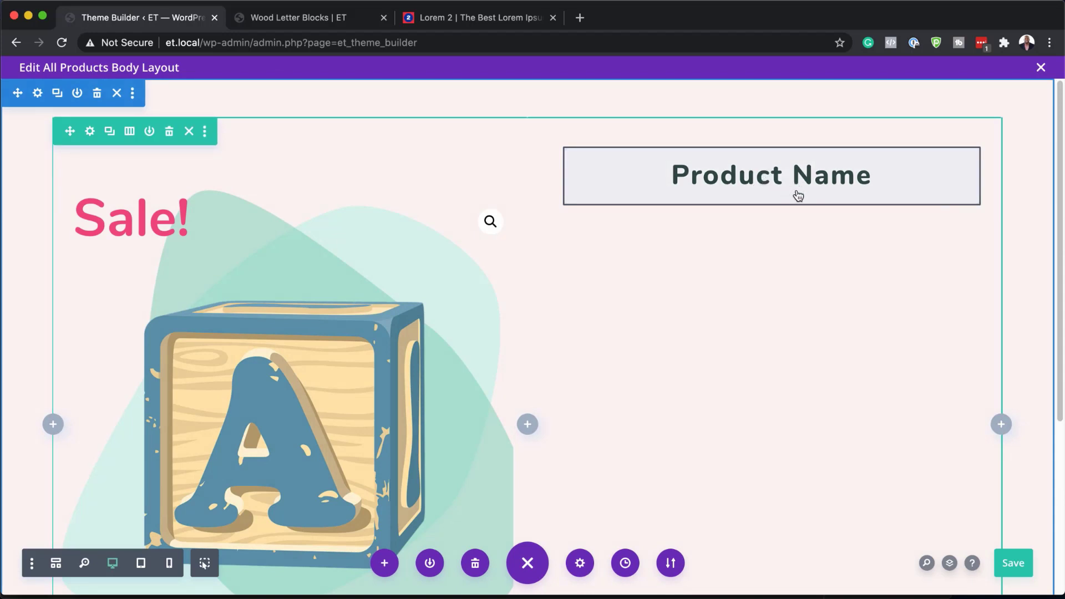
- Insert a Woo Description module below the product title and give it a white background color
{"action": "left_click", "coordinate": [771, 185]}
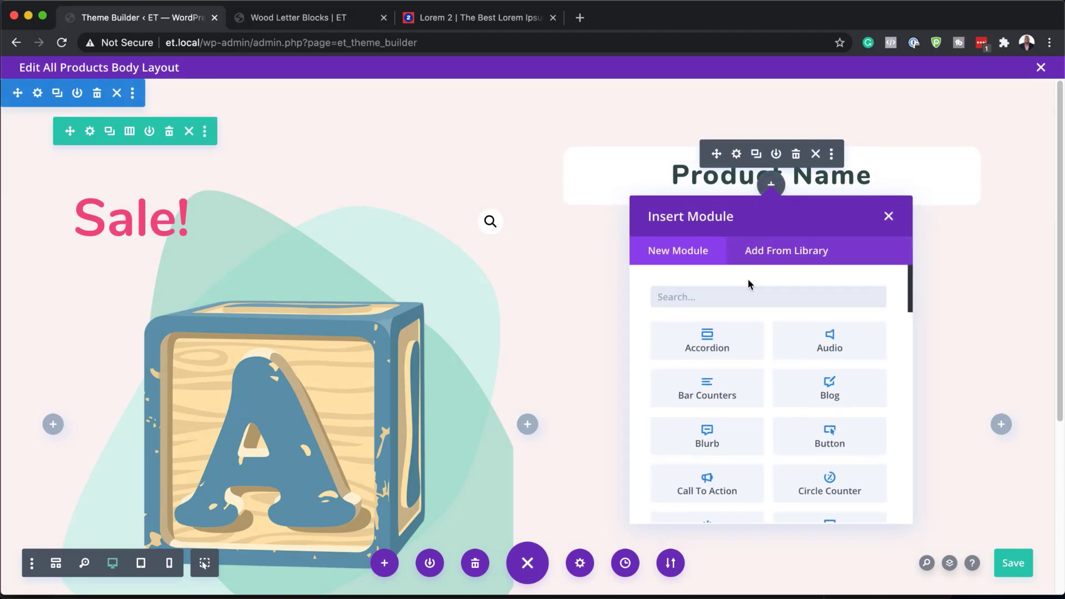
{"action": "type", "text": "woo des"}
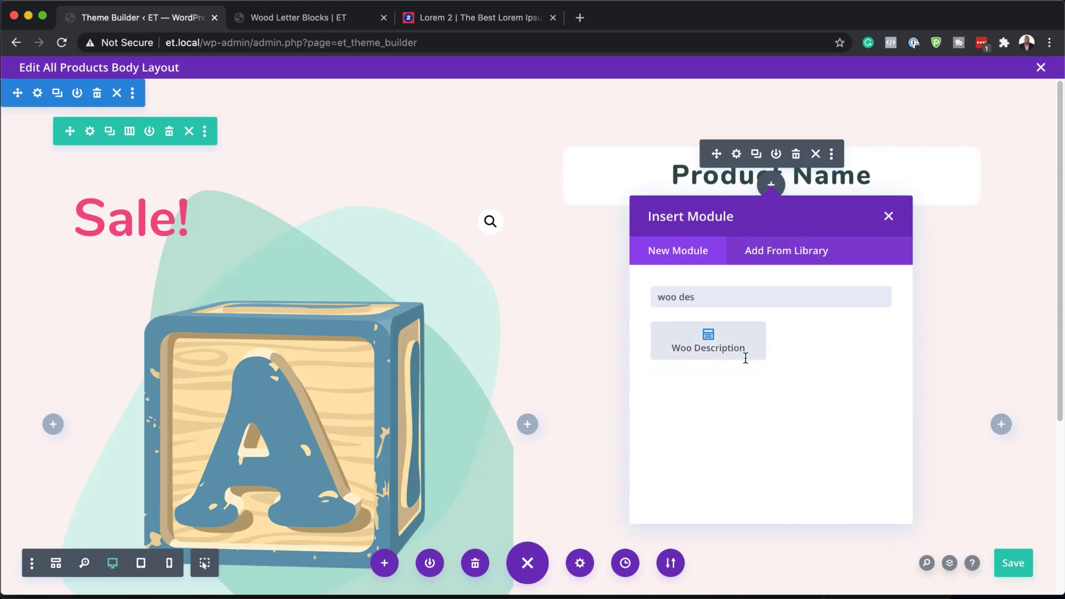
{"action": "left_click", "coordinate": [738, 353]}
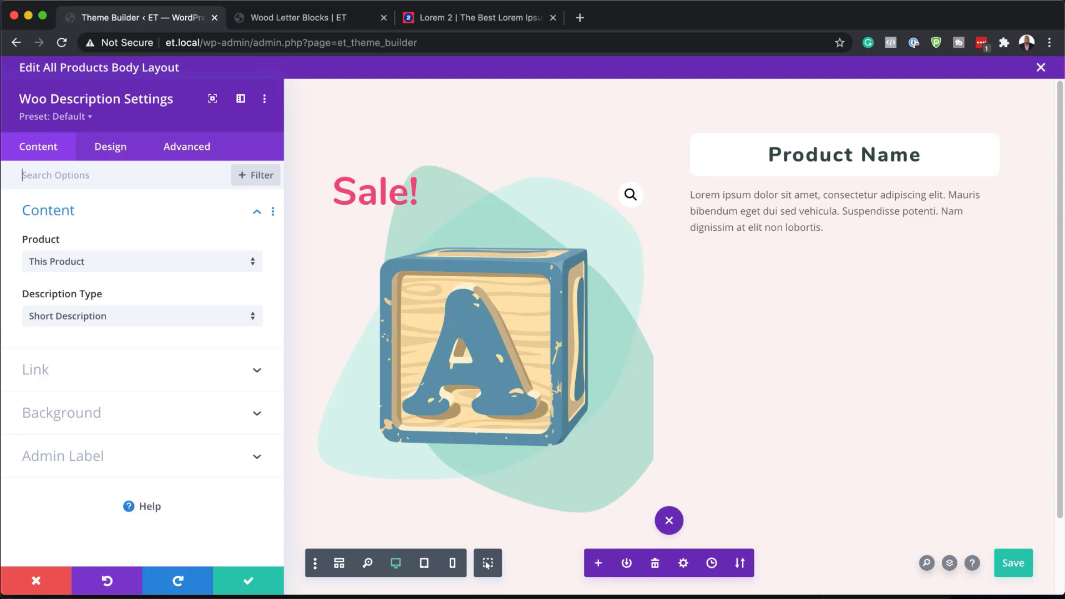
{"action": "left_click", "coordinate": [74, 413]}
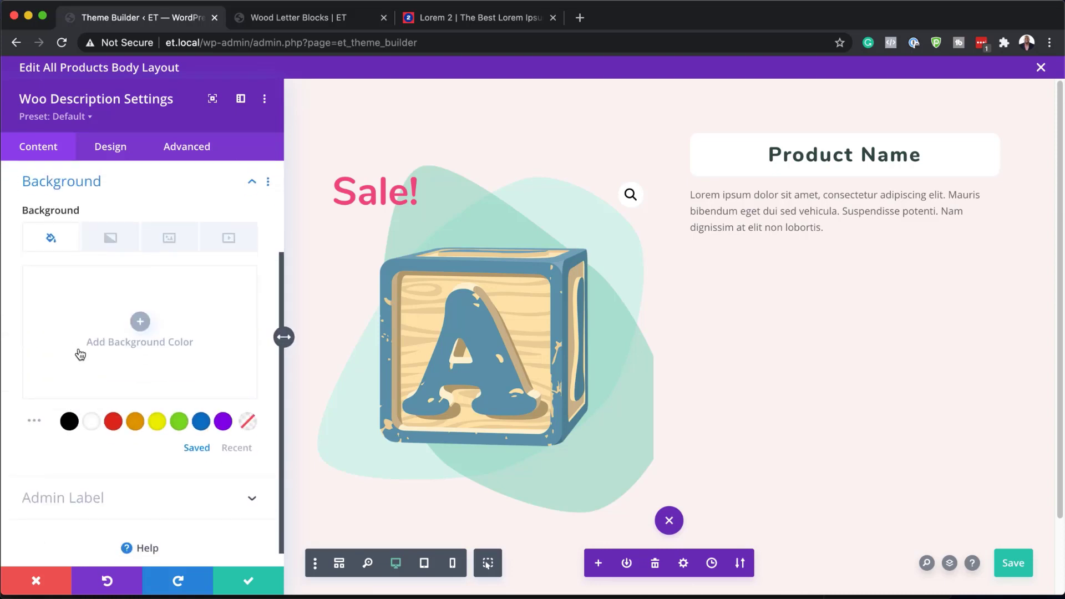
{"action": "left_click", "coordinate": [91, 422]}
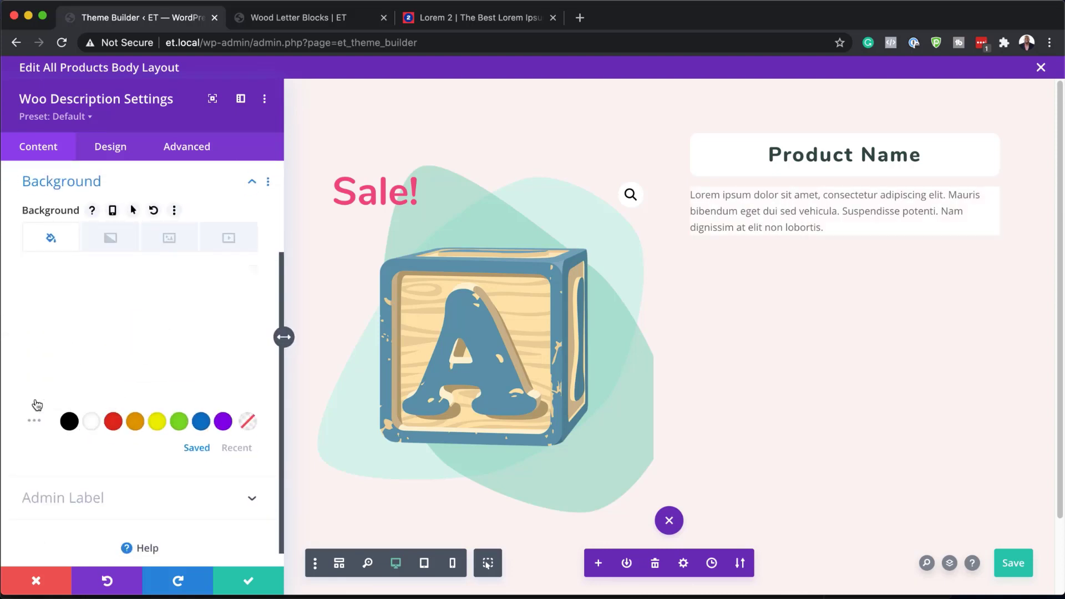
- Style the description text with the Nunito font, text color #314942 and a text size of 1vw
{"action": "left_click", "coordinate": [117, 146]}
{"action": "left_click", "coordinate": [72, 221]}
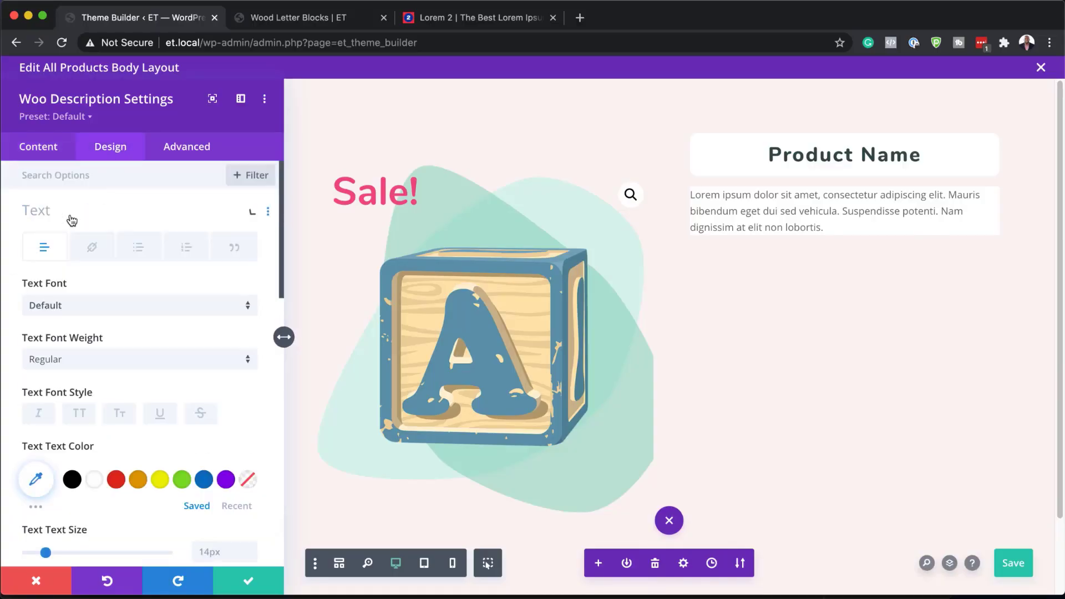
{"action": "left_click", "coordinate": [86, 306]}
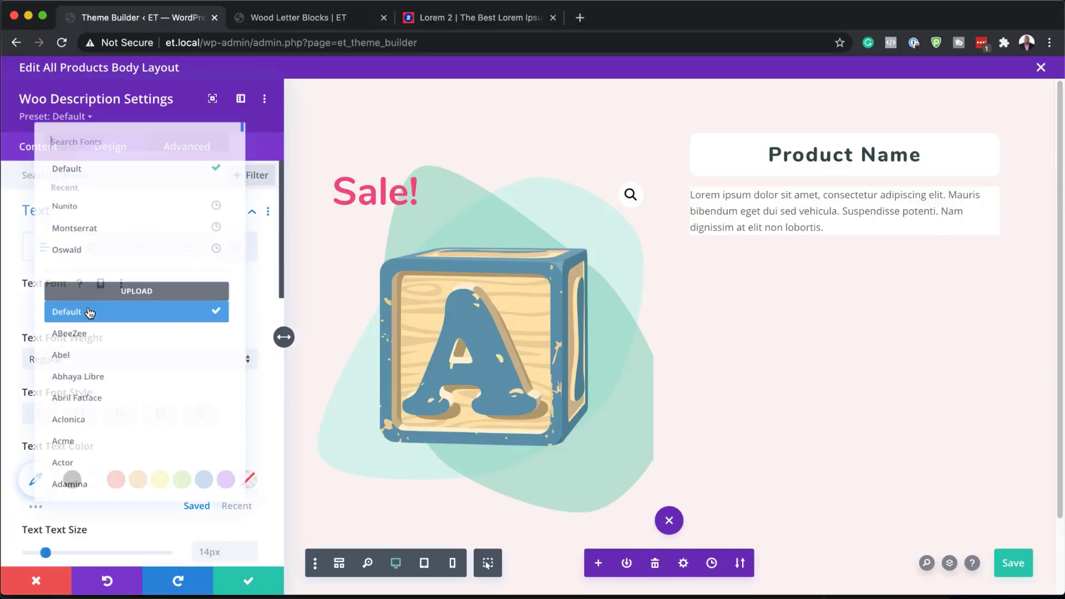
{"action": "left_click", "coordinate": [108, 194]}
{"action": "left_click", "coordinate": [39, 477]}
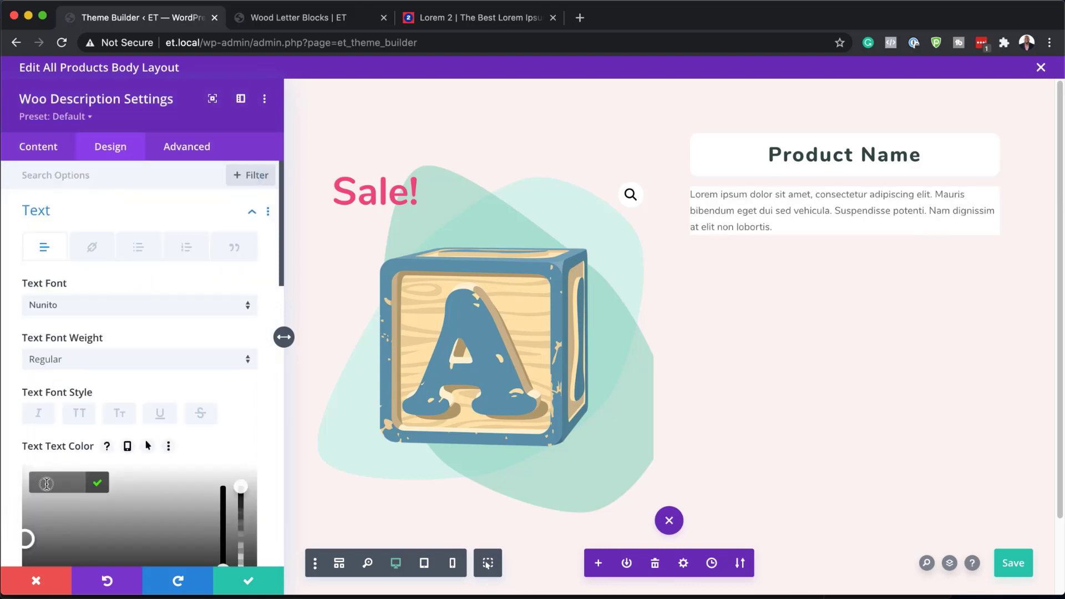
{"action": "type", "text": "#314942"}
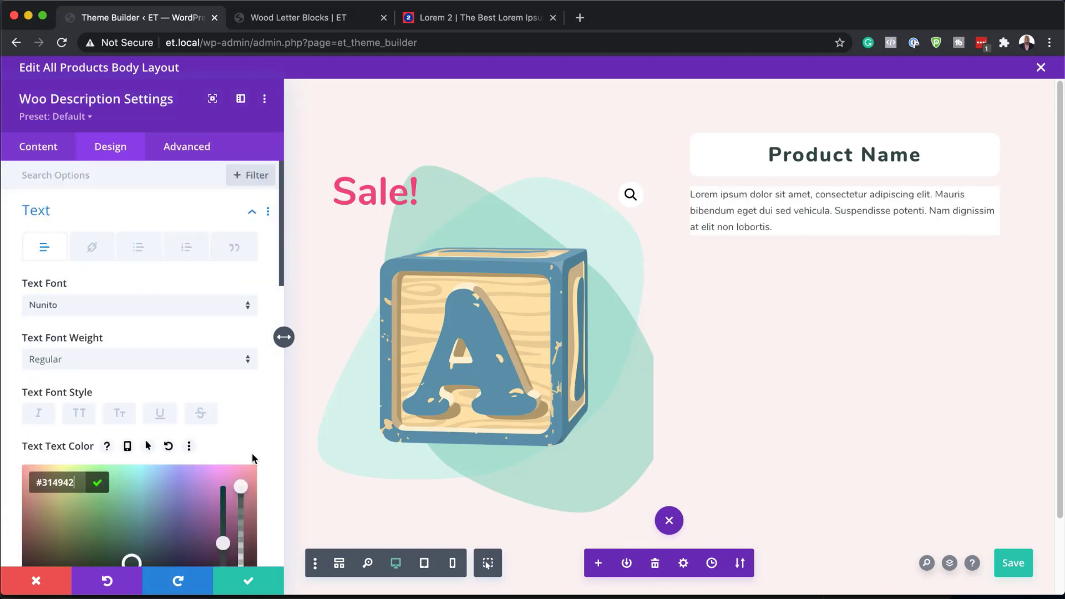
{"action": "scroll", "coordinate": [253, 458], "scroll_direction": "down", "scroll_amount": 4}
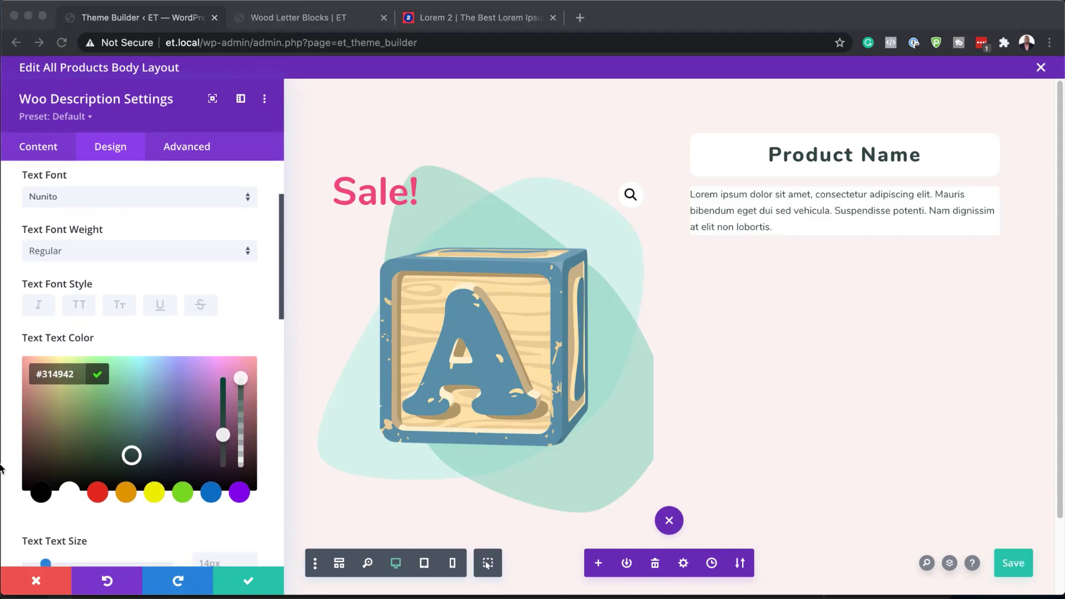
{"action": "scroll", "coordinate": [224, 441], "scroll_direction": "down", "scroll_amount": 6}
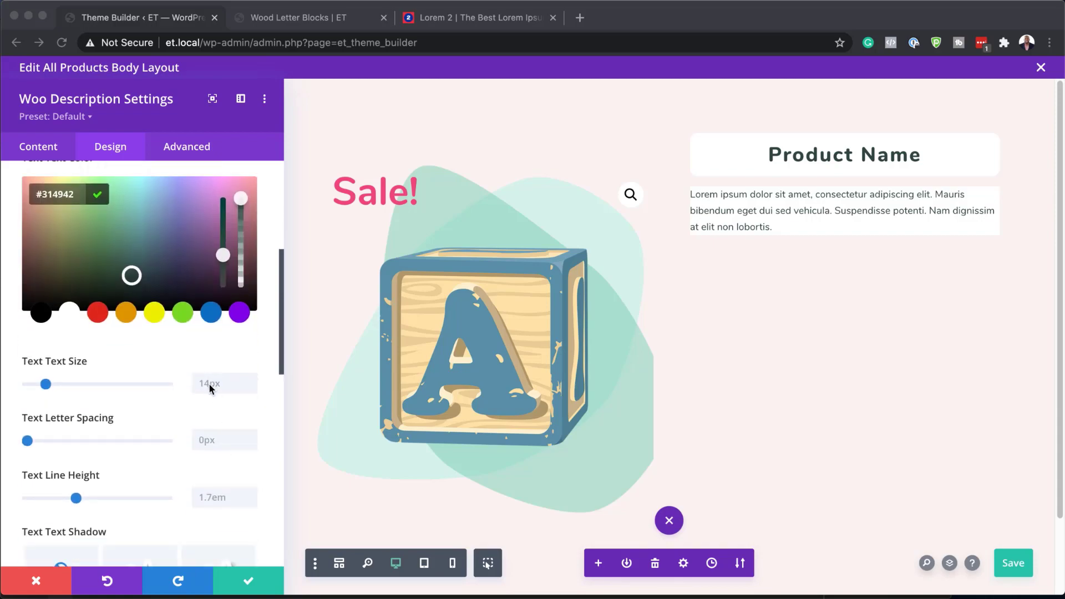
{"action": "left_click", "coordinate": [208, 384]}
{"action": "type", "text": "1vw"}
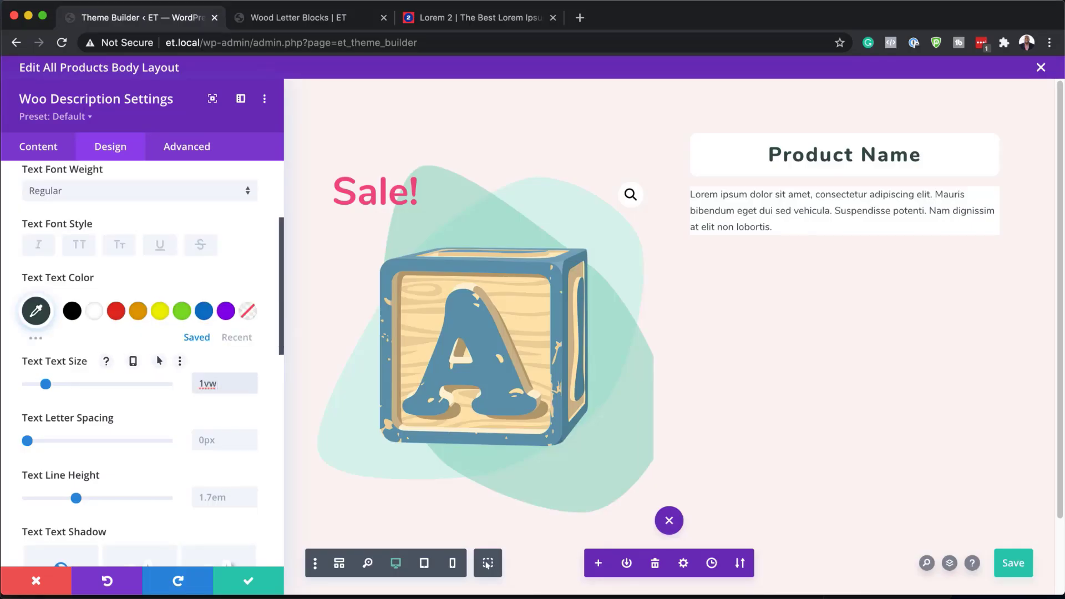
- Set the description module's top margin to -0.5vw
{"action": "scroll", "coordinate": [148, 428], "scroll_direction": "down", "scroll_amount": 10}
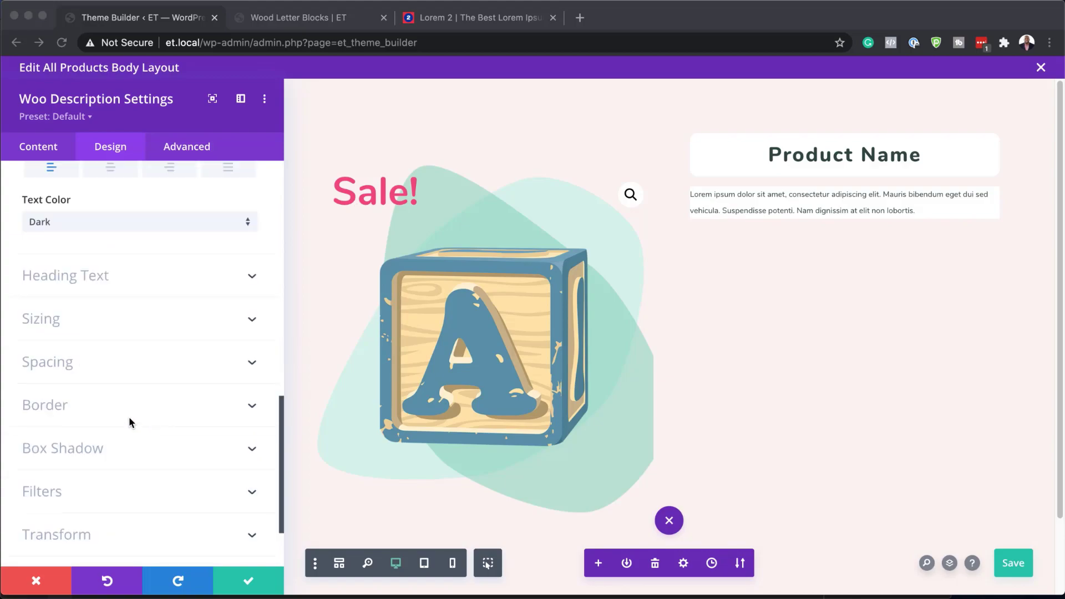
{"action": "left_click", "coordinate": [58, 364]}
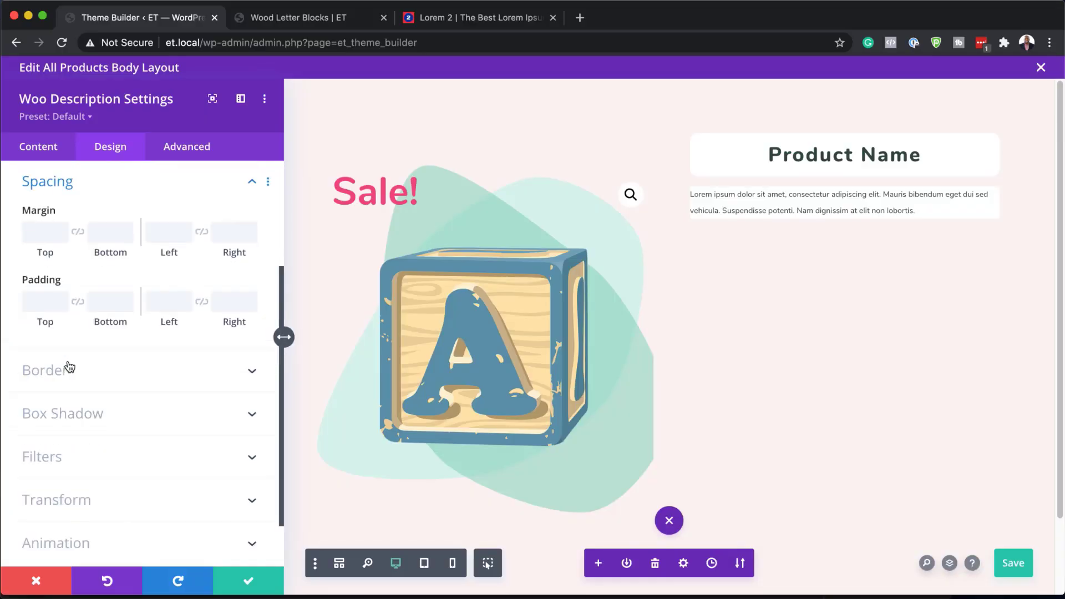
{"action": "left_click", "coordinate": [39, 229]}
{"action": "type", "text": "-0.5vw"}
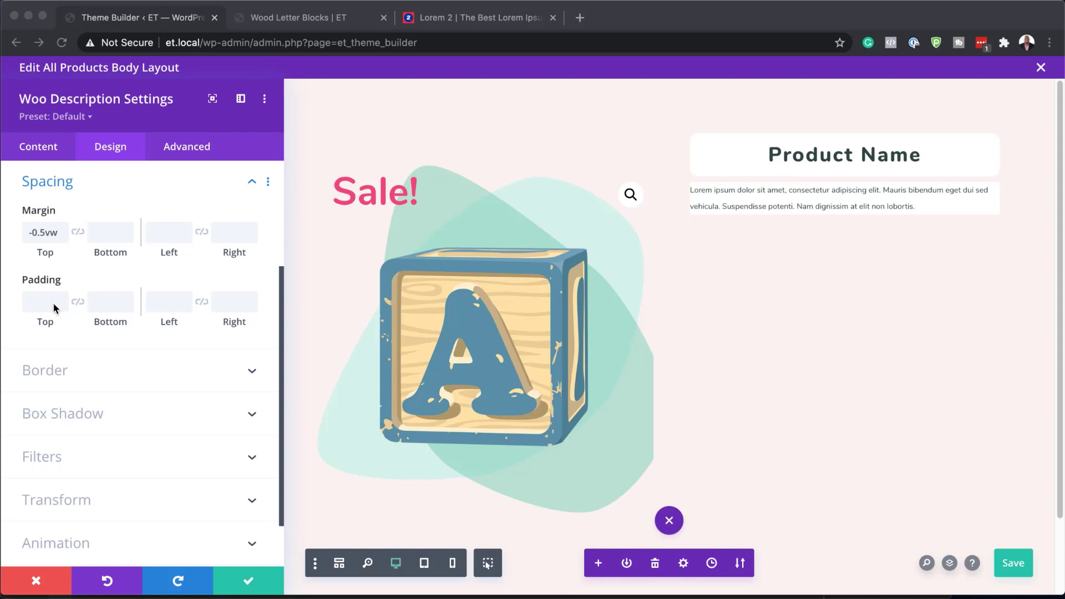
- Set the description module's padding to 1.5vw top and bottom and 2vw left and right, saving the layout along the way
{"action": "left_click", "coordinate": [34, 304]}
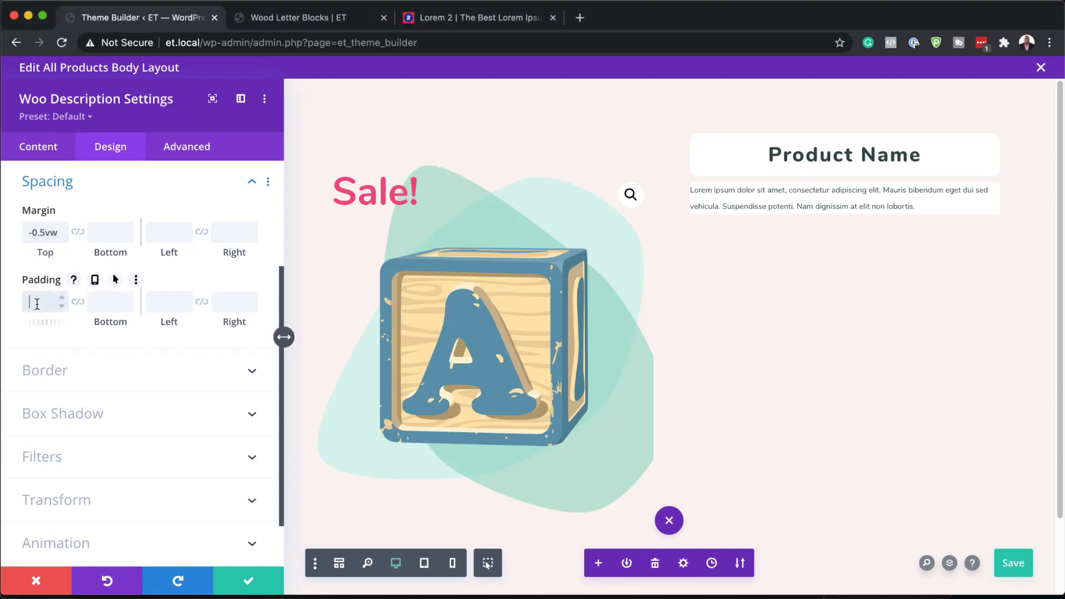
{"action": "type", "text": "1.5vw"}
{"action": "left_click", "coordinate": [77, 301]}
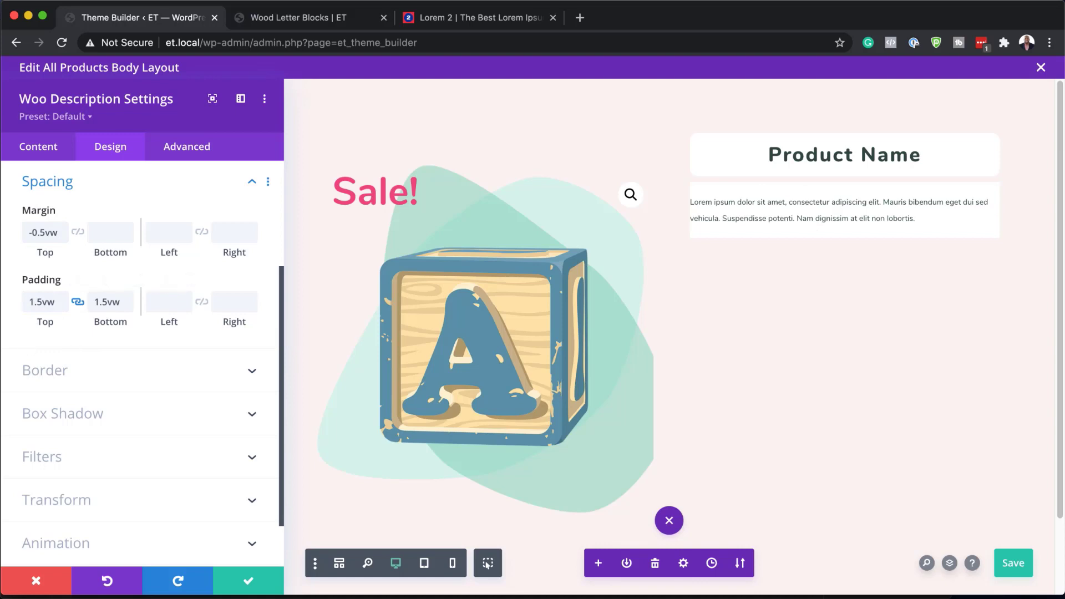
{"action": "key", "text": "super+s"}
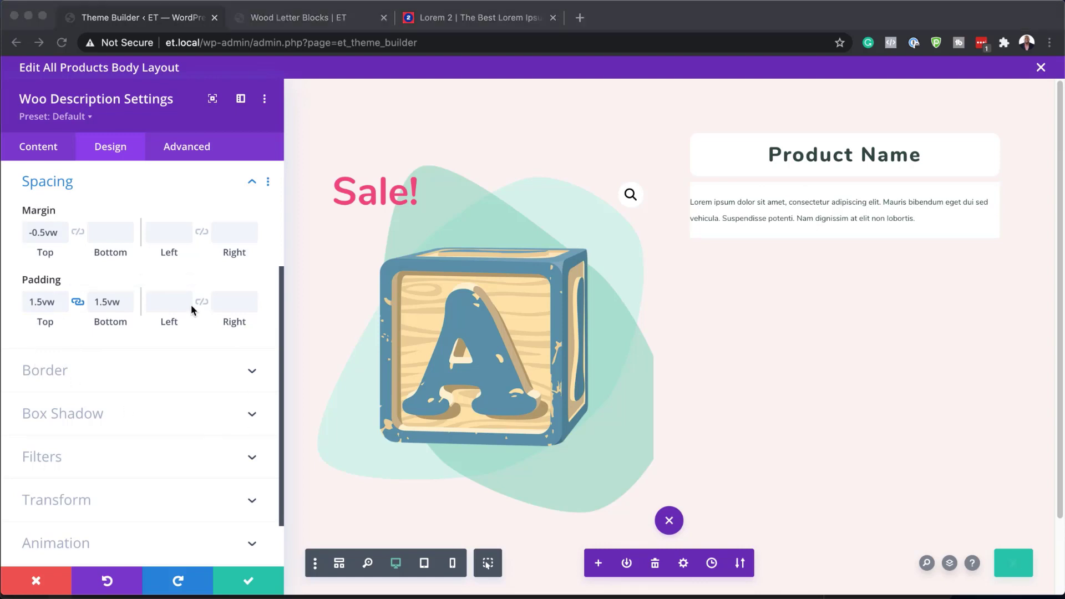
{"action": "left_click", "coordinate": [161, 302]}
{"action": "type", "text": "1vw"}
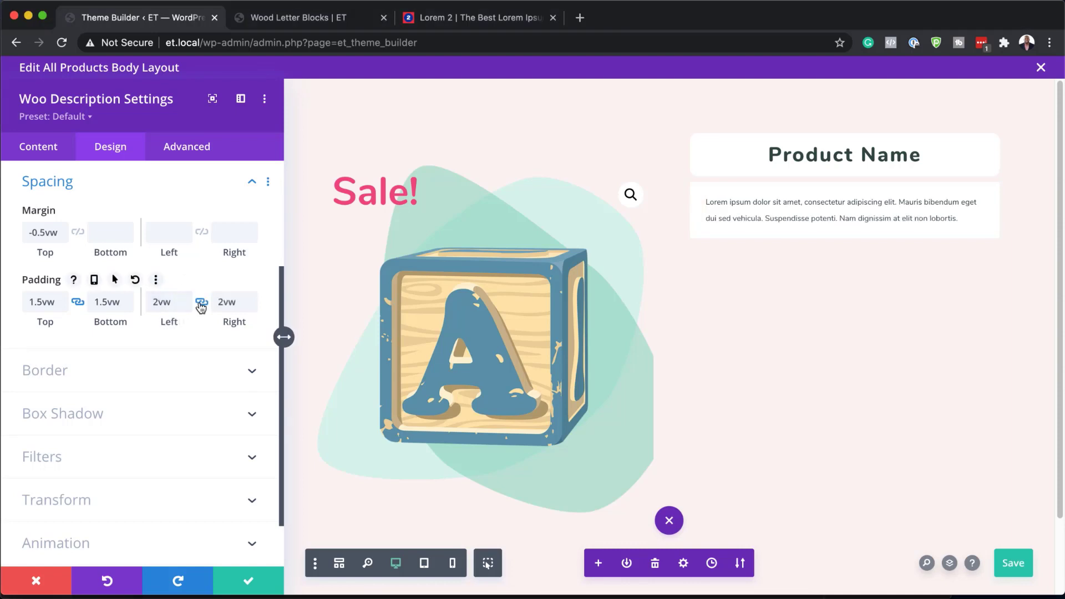
{"action": "left_click", "coordinate": [201, 301]}
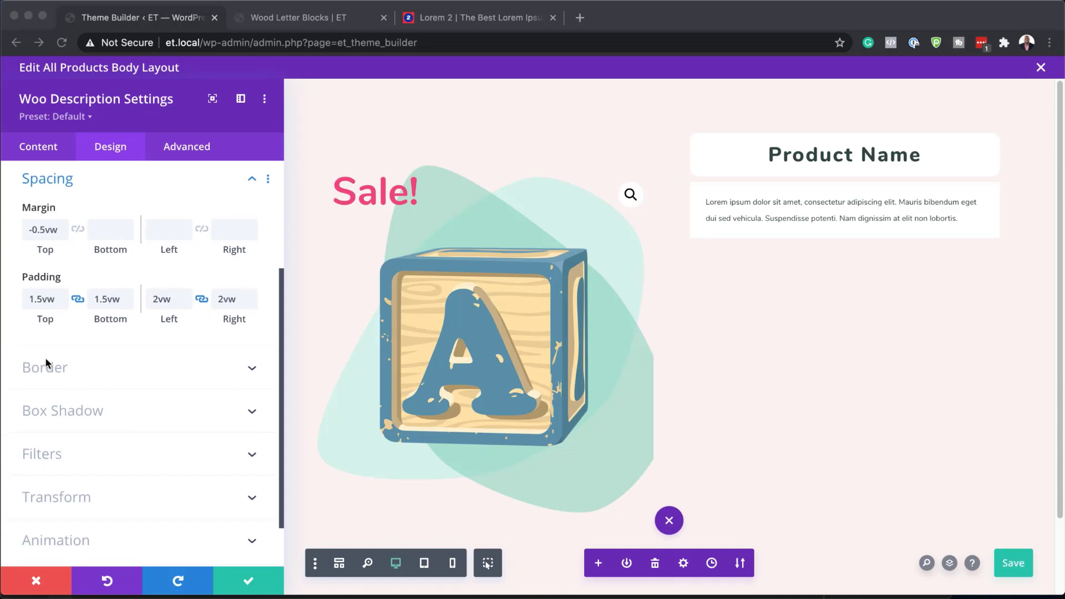
- Set all four rounded corners of the description module's border to 1px
{"action": "left_click", "coordinate": [66, 370]}
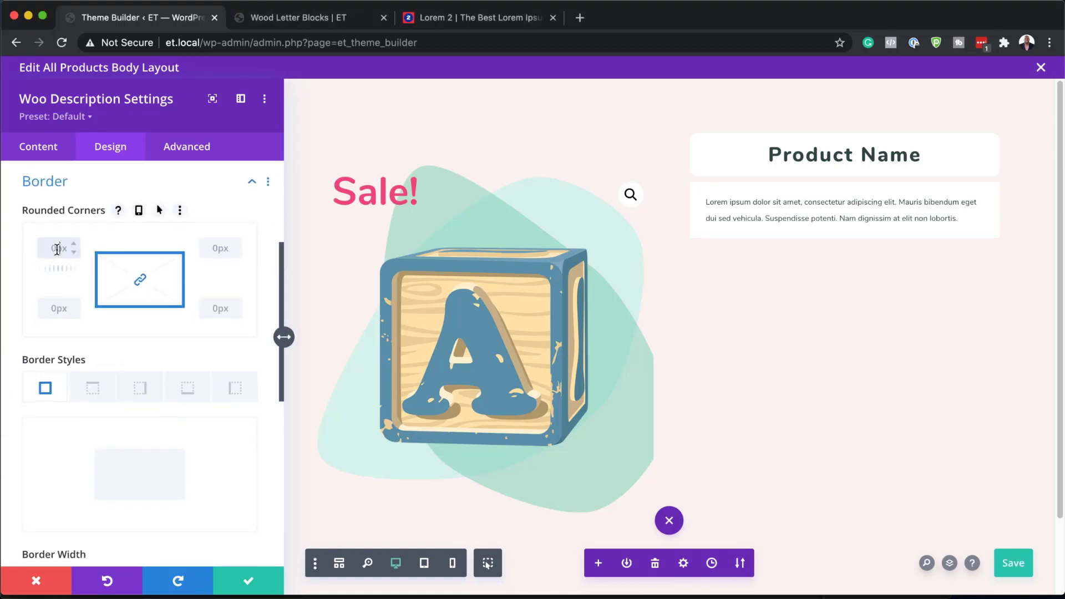
{"action": "key", "text": "BackSpace"}
{"action": "key", "text": "BackSpace"}
{"action": "type", "text": "px"}
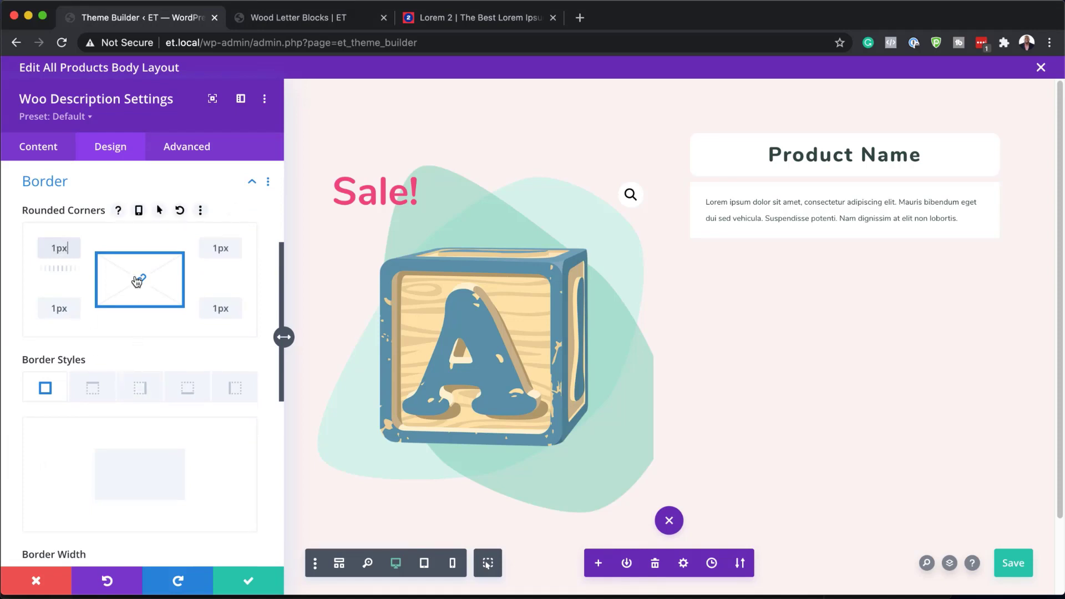
- Set the description module's rounded corners to 1vw and apply the module settings
{"action": "key", "text": "BackSpace"}
{"action": "key", "text": "BackSpace"}
{"action": "type", "text": "vw"}
{"action": "left_click", "coordinate": [262, 588]}
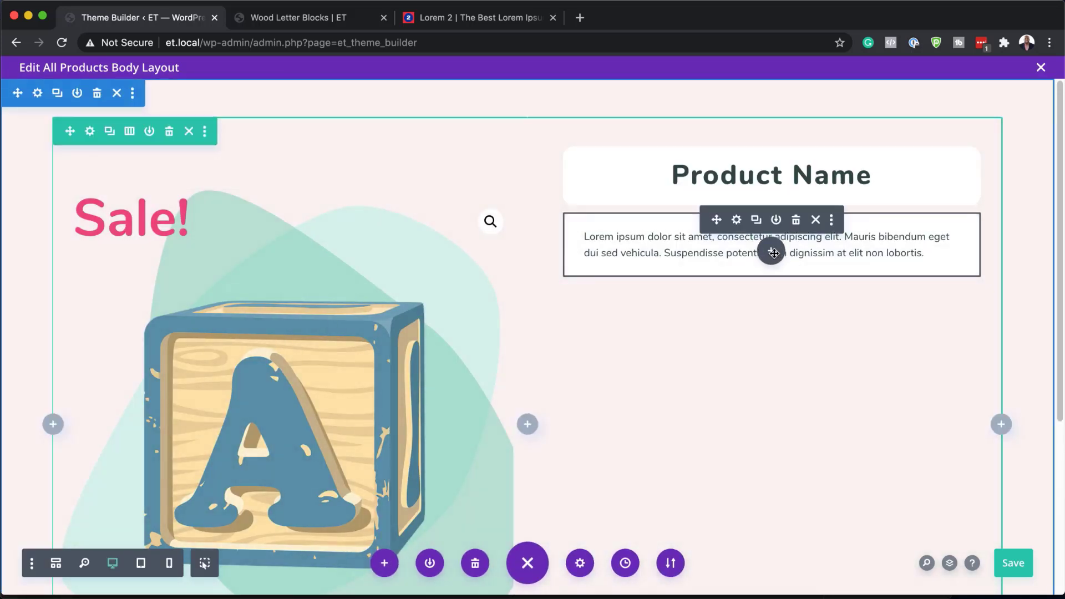
- Insert a Woo Additional Info module directly below the product description
{"action": "left_click", "coordinate": [771, 251]}
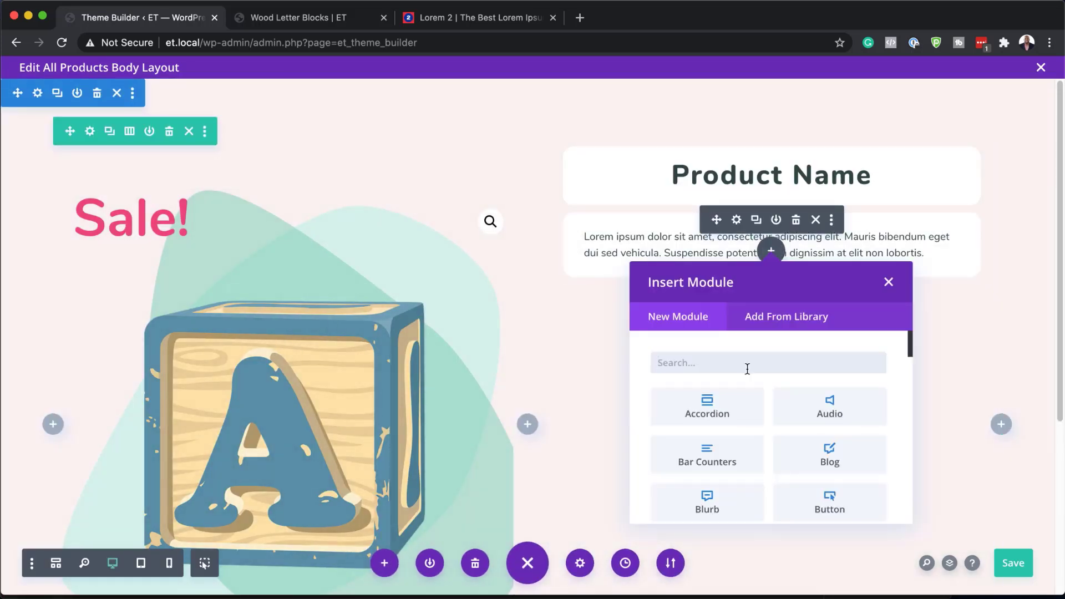
{"action": "type", "text": "woo"}
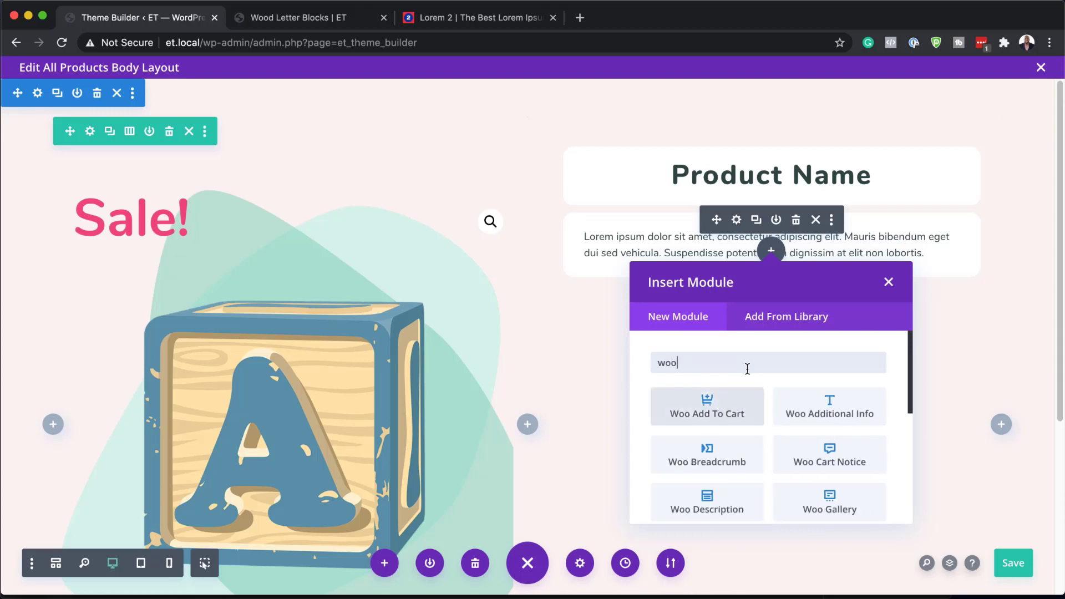
{"action": "type", "text": "ad"}
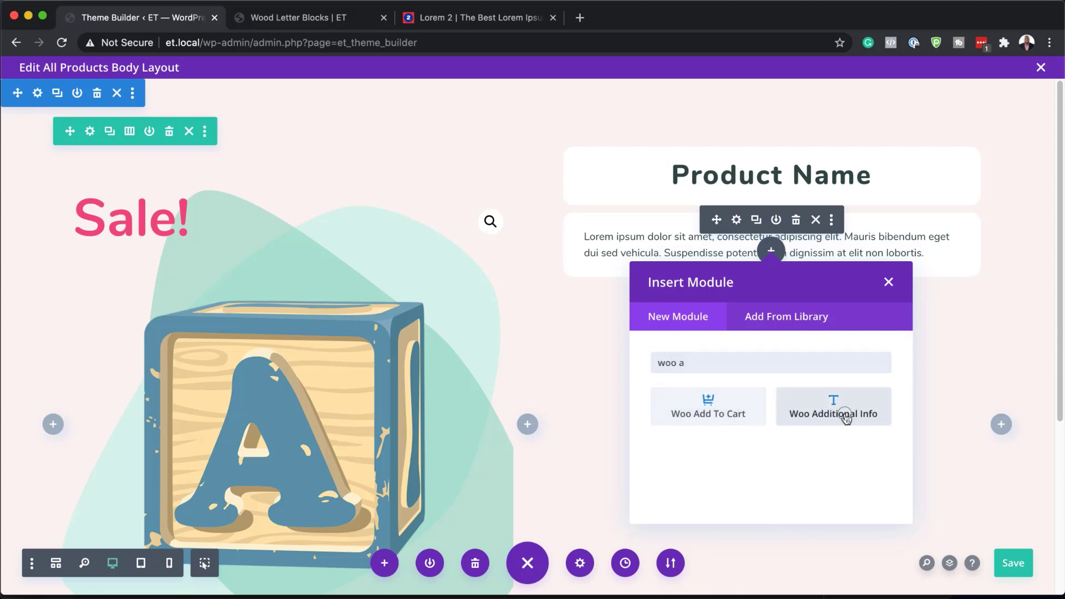
{"action": "left_click", "coordinate": [844, 416]}
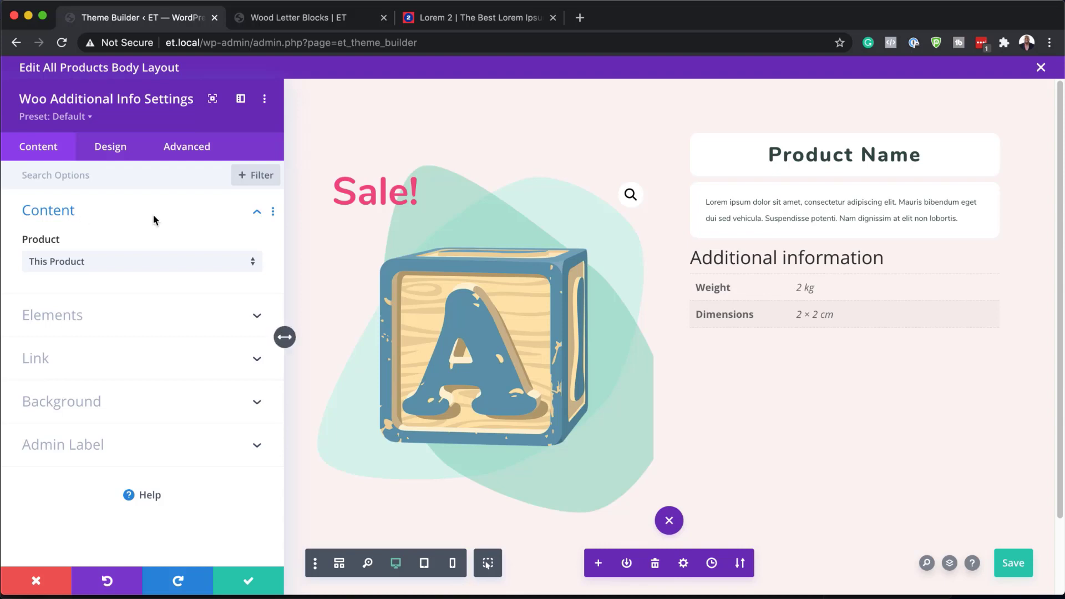
- Give the Additional Info module a white (#ffffff) background and save the layout
{"action": "left_click", "coordinate": [92, 403]}
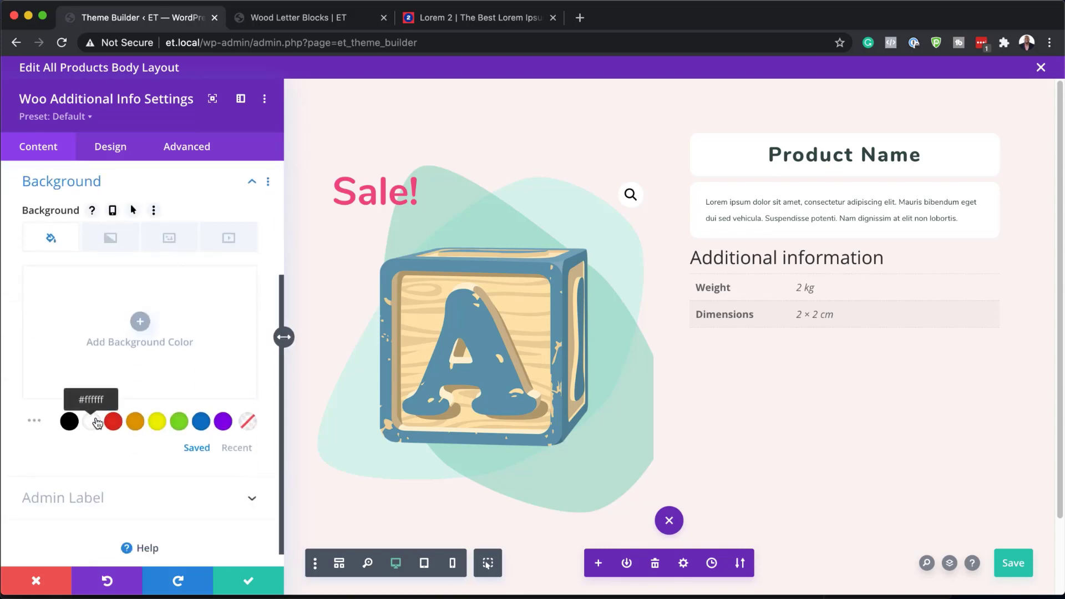
{"action": "left_click", "coordinate": [91, 422]}
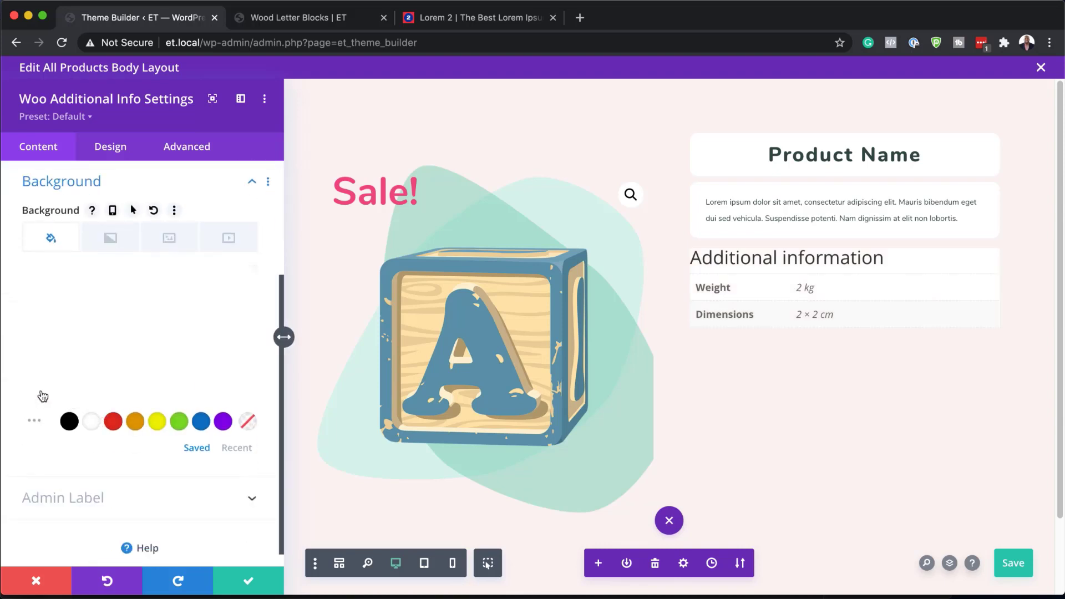
{"action": "left_click", "coordinate": [100, 146]}
{"action": "key", "text": "ctrl+s"}
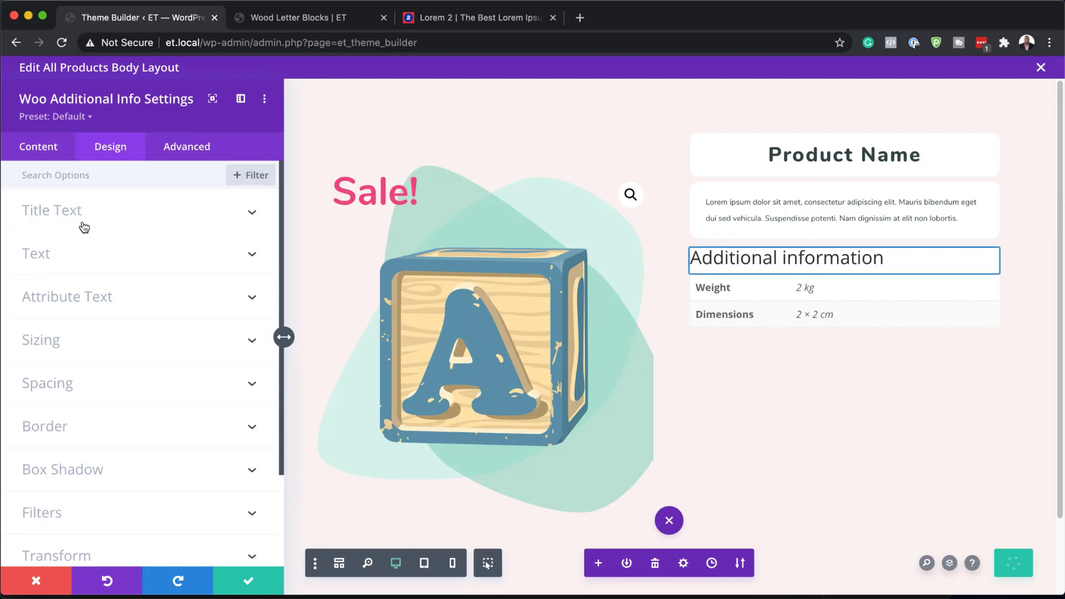
- Style the Additional Info module's body text with the Nunito font, a text size of 0.8vw and text color #314942
{"action": "left_click", "coordinate": [85, 254]}
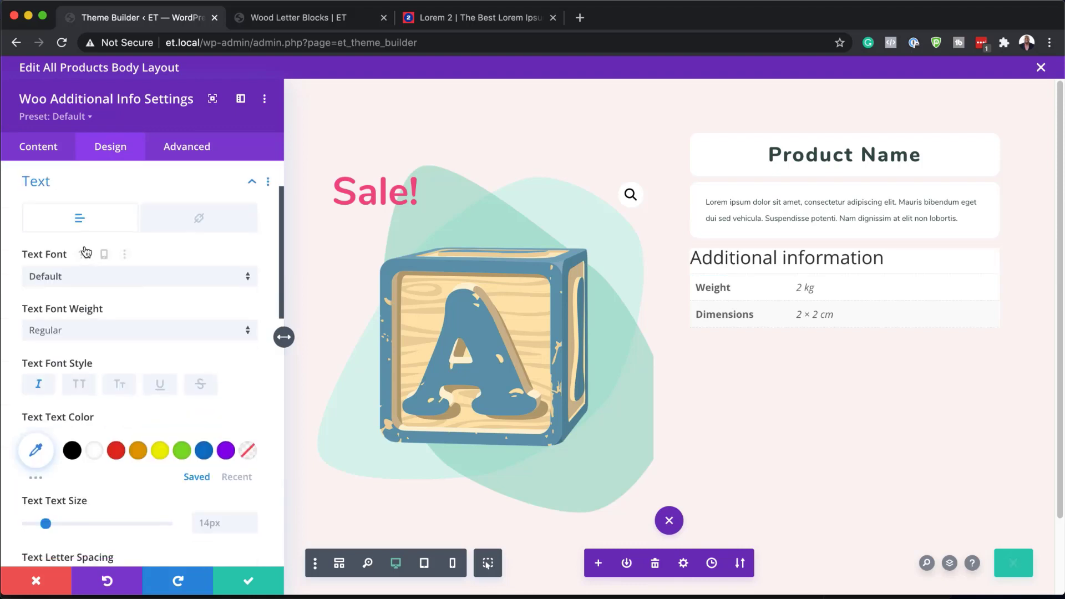
{"action": "left_click", "coordinate": [86, 284]}
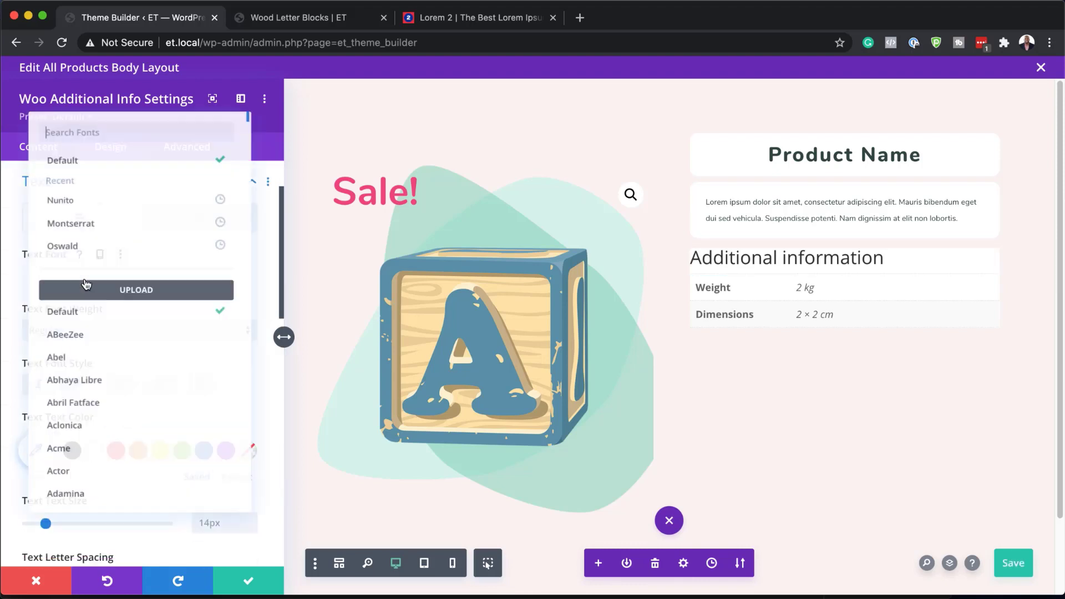
{"action": "left_click", "coordinate": [95, 194]}
{"action": "left_click", "coordinate": [220, 524]}
{"action": "type", "text": "0.8vw"}
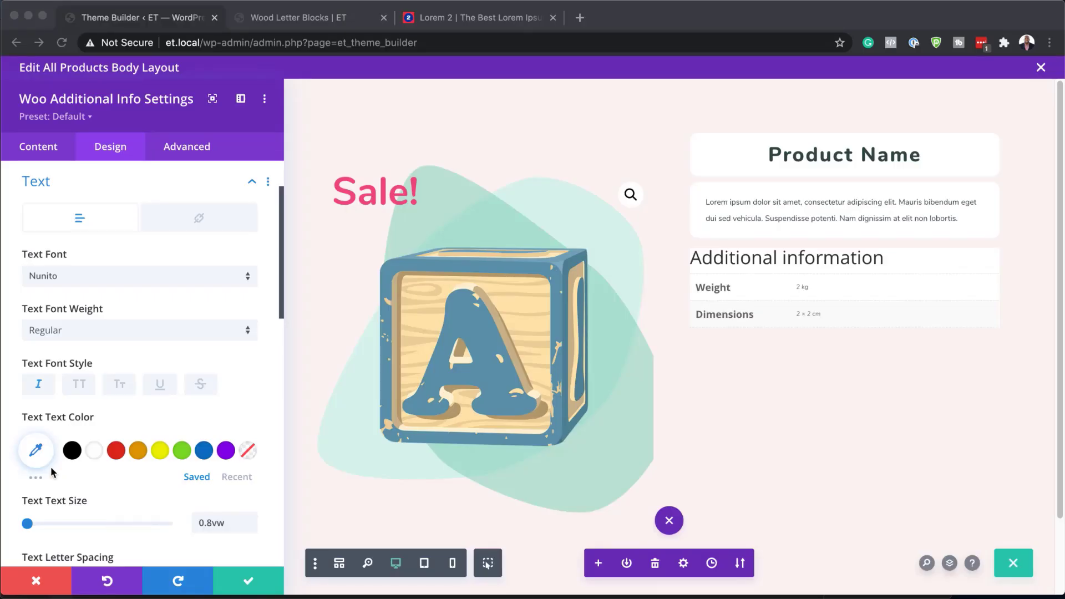
{"action": "left_click", "coordinate": [36, 451]}
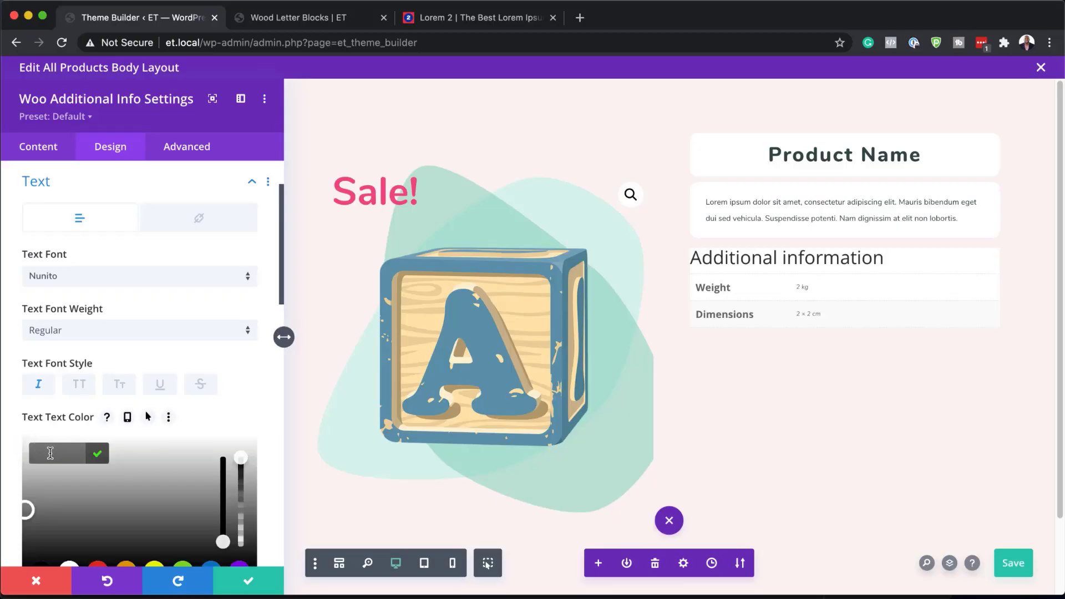
{"action": "type", "text": "#314942"}
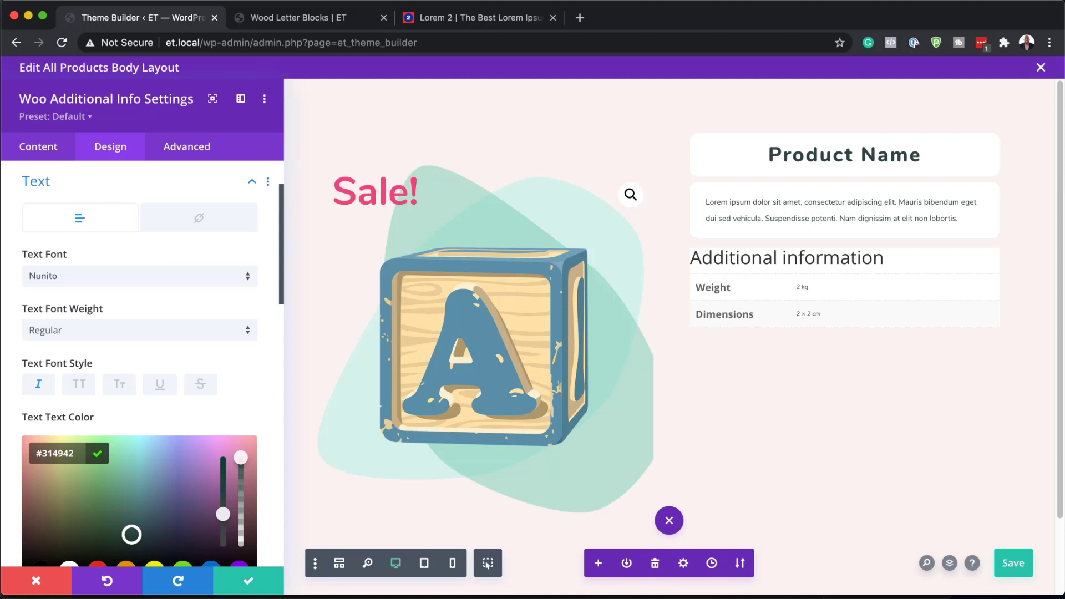
{"action": "key", "text": "super+Tab"}
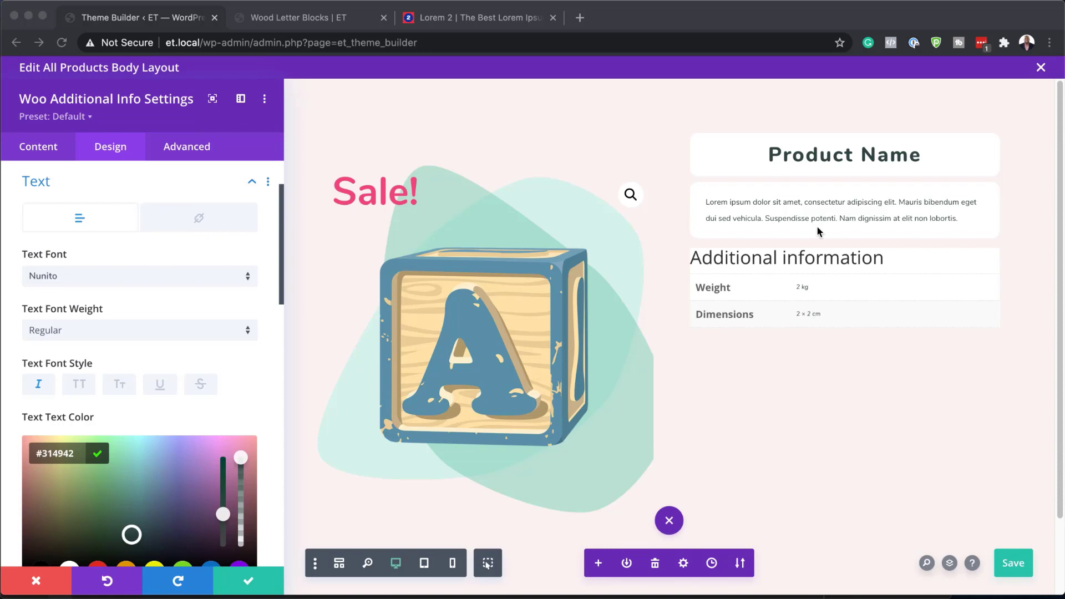
{"action": "key", "text": "super+Tab"}
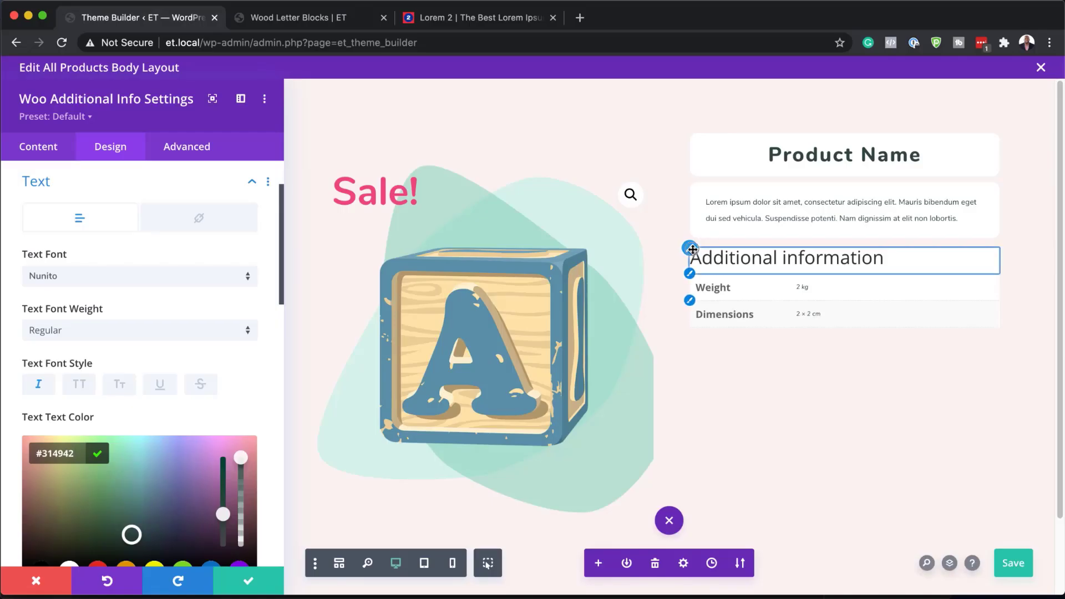
- Set the "Additional information" title's font to Nunito with the Ultra Bold weight
{"action": "left_click", "coordinate": [693, 251]}
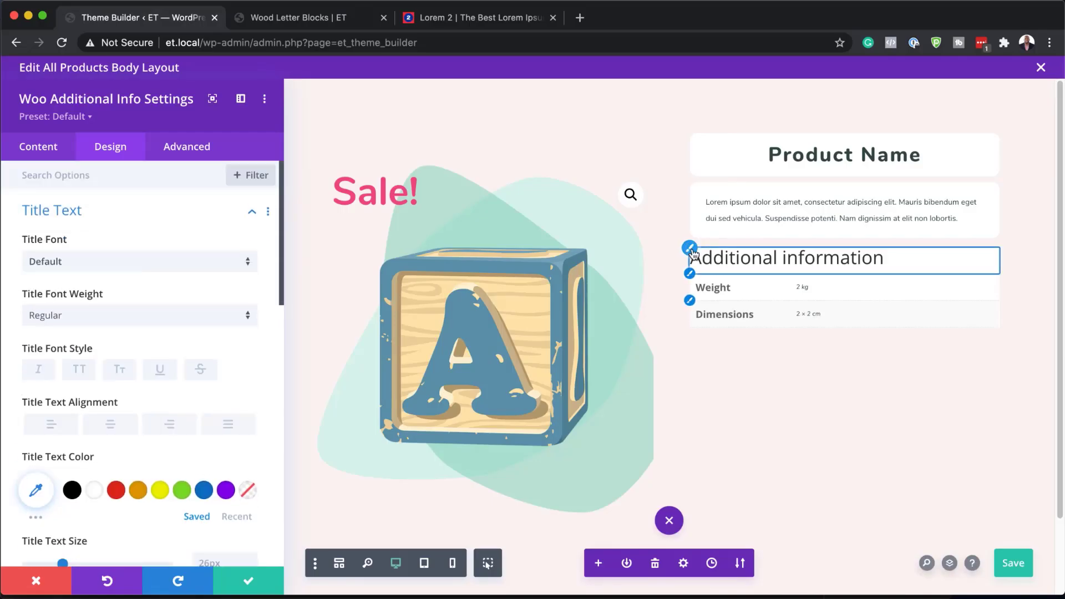
{"action": "left_click", "coordinate": [164, 263]}
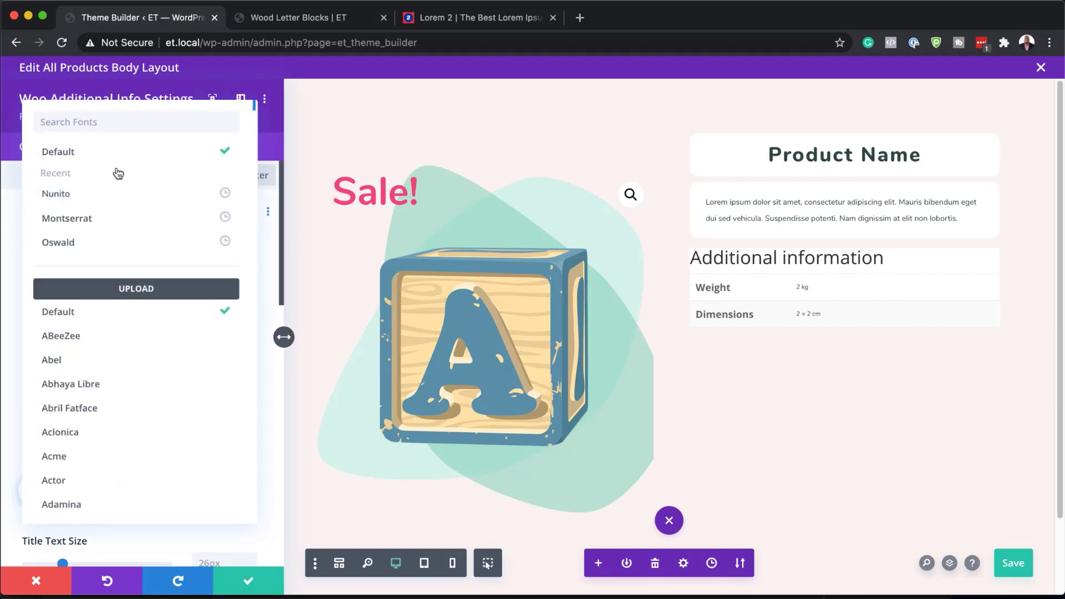
{"action": "left_click", "coordinate": [97, 193]}
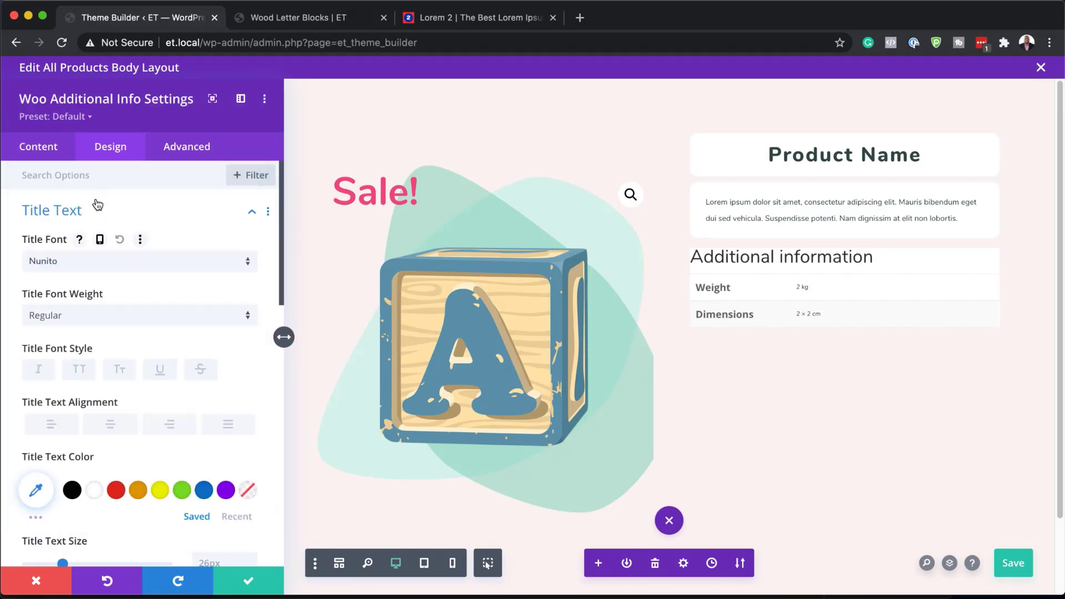
{"action": "left_click", "coordinate": [92, 324]}
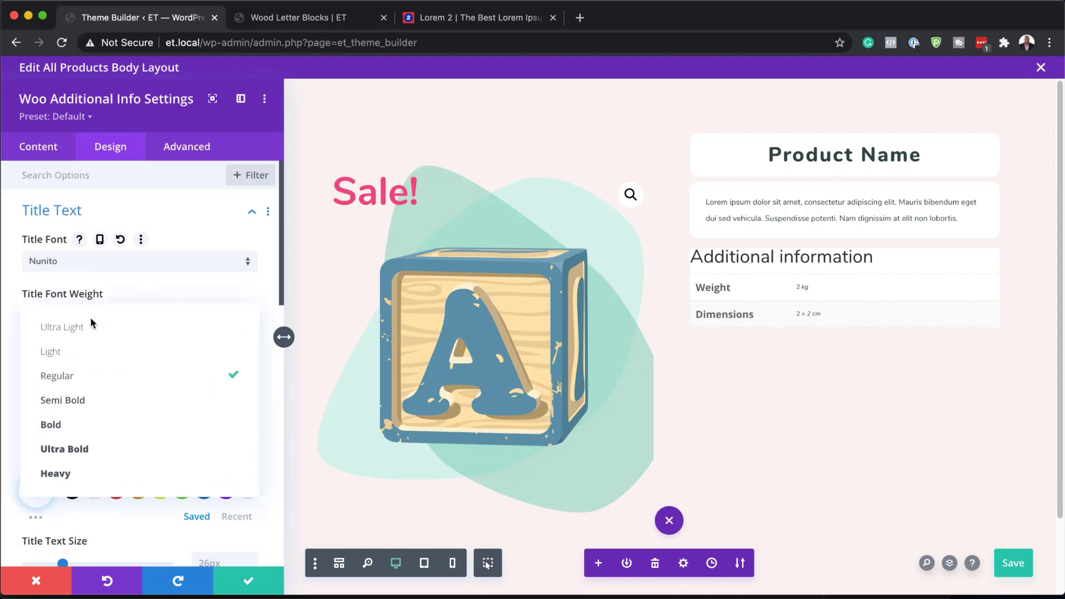
{"action": "left_click", "coordinate": [125, 450]}
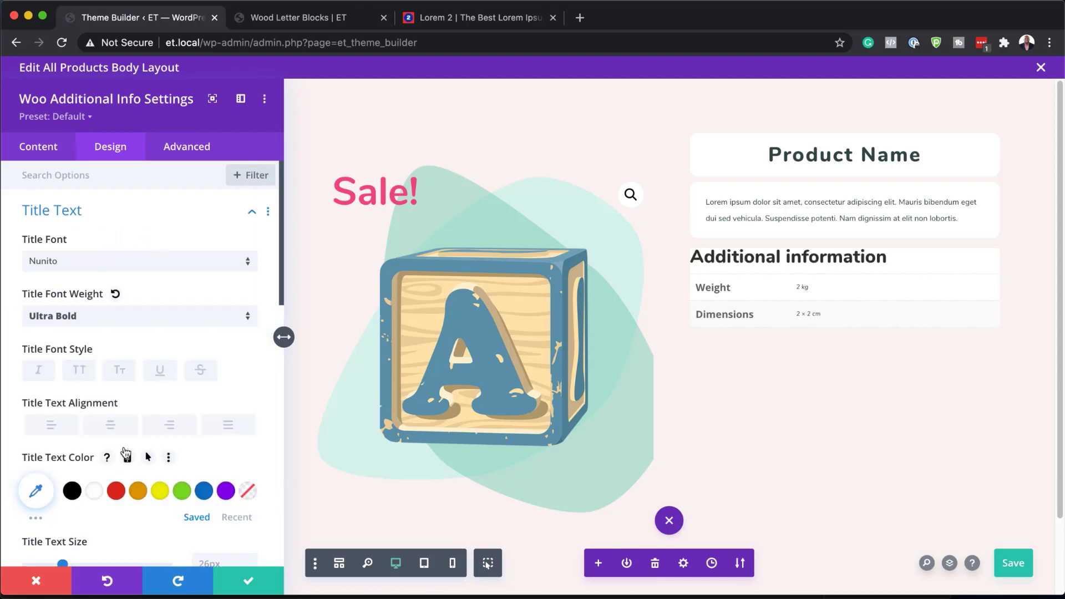
- Set the "Additional information" title's text color to #f24881 and its text size to 1.7vw
{"action": "scroll", "coordinate": [125, 452], "scroll_direction": "down", "scroll_amount": 1}
{"action": "scroll", "coordinate": [125, 445], "scroll_direction": "down", "scroll_amount": 3}
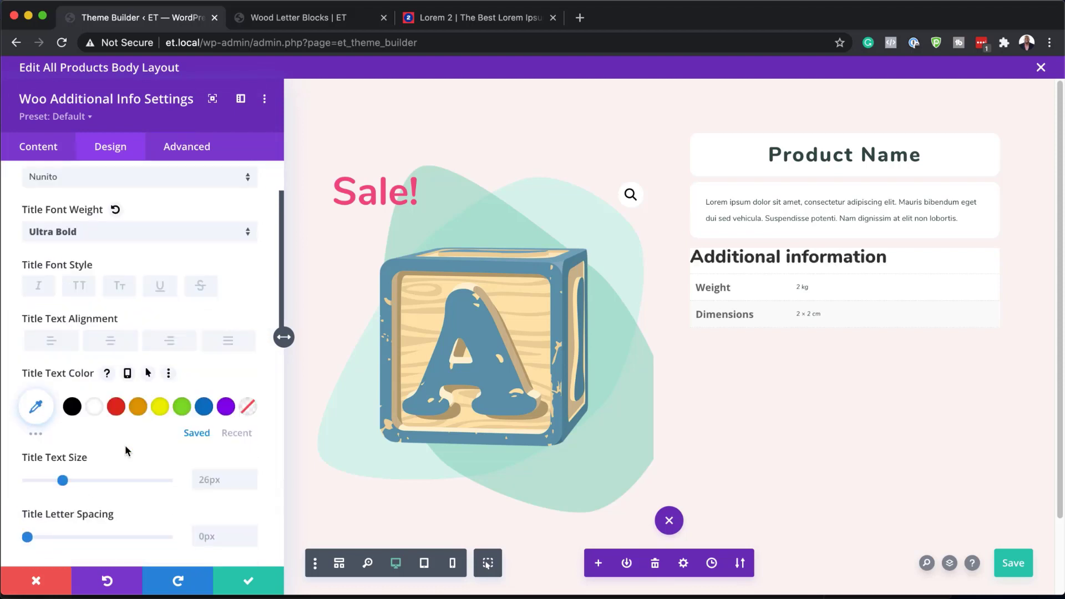
{"action": "left_click", "coordinate": [36, 364]}
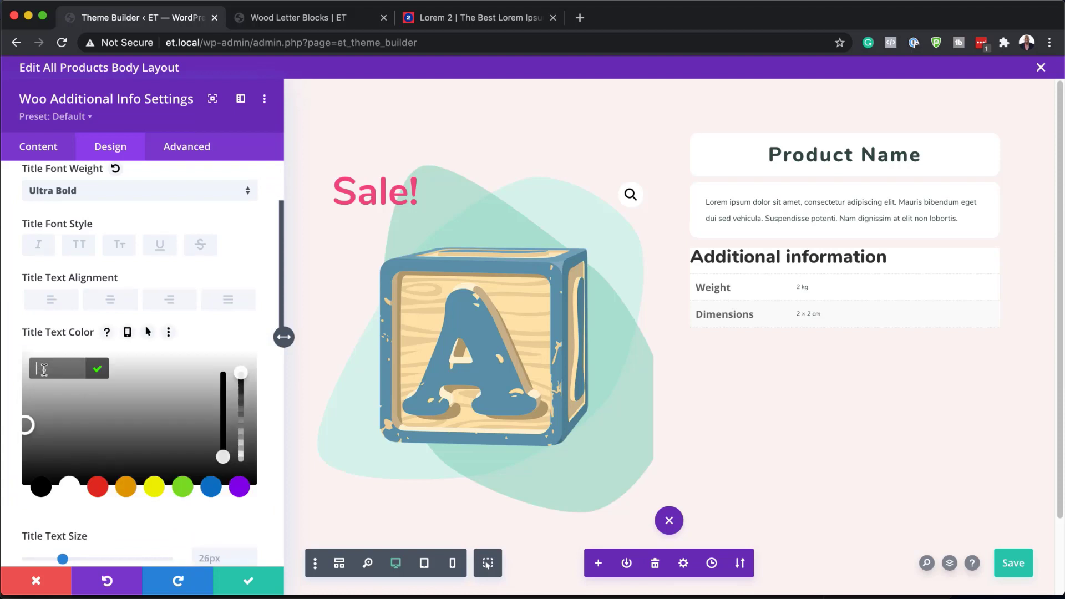
{"action": "type", "text": "#e24881"}
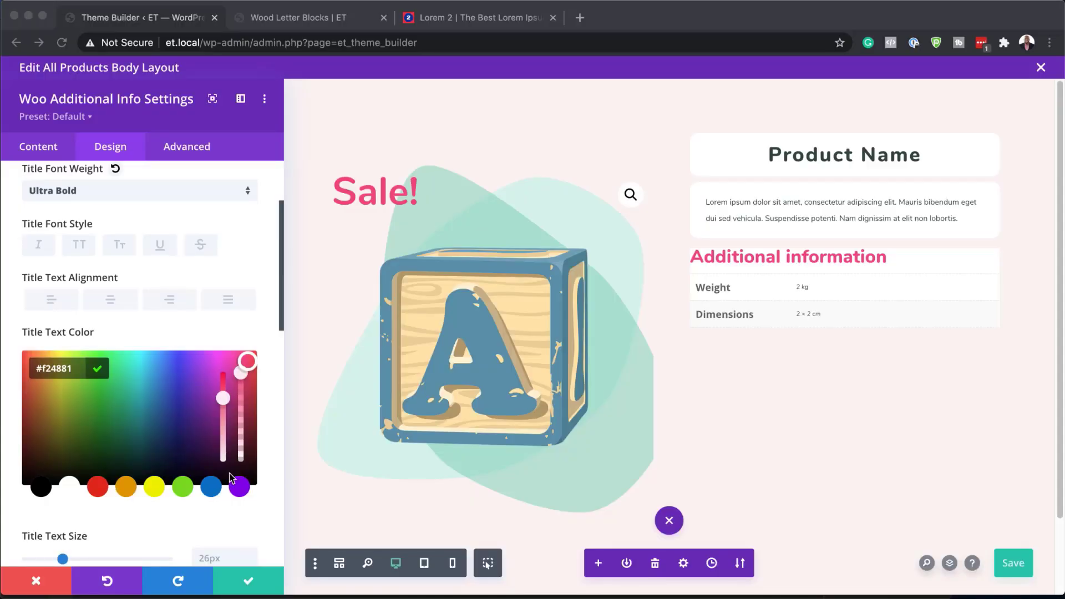
{"action": "scroll", "coordinate": [228, 473], "scroll_direction": "down", "scroll_amount": 5}
{"action": "left_click", "coordinate": [191, 426]}
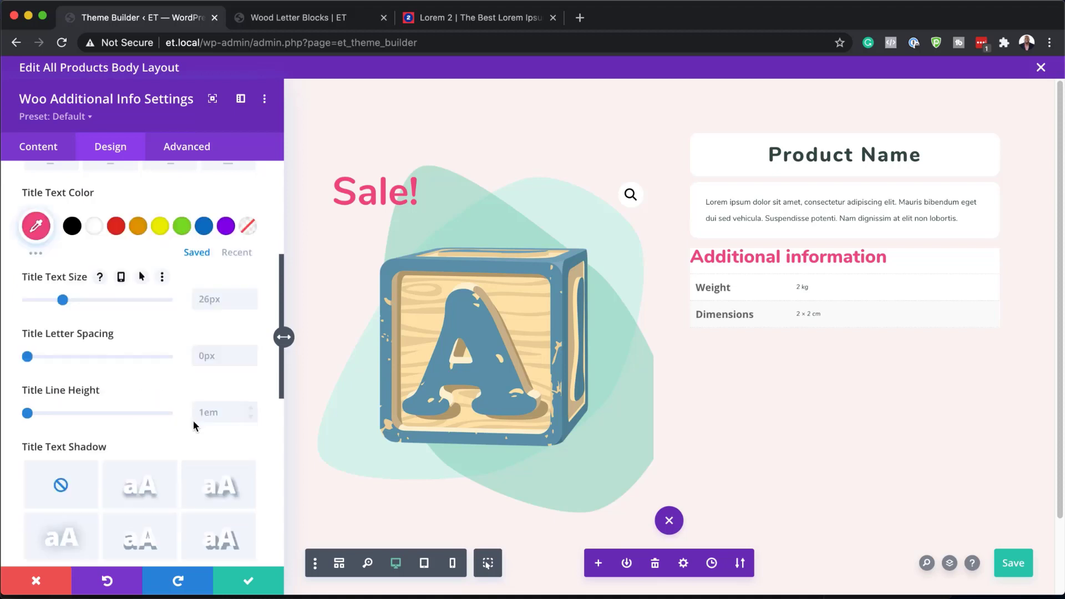
{"action": "double_click", "coordinate": [212, 299]}
{"action": "type", "text": "1.7vw"}
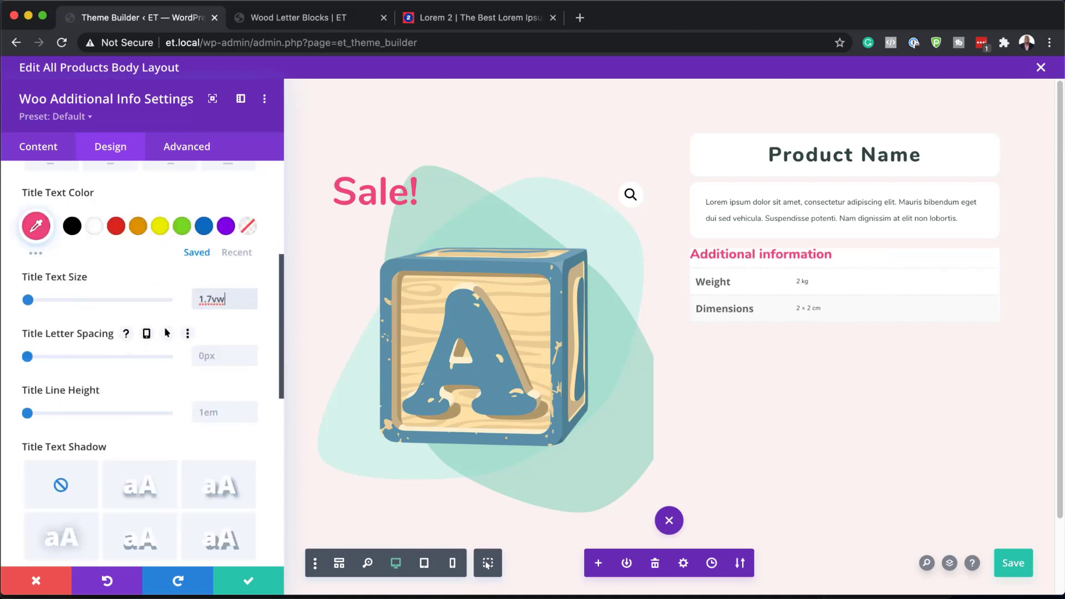
{"action": "scroll", "coordinate": [247, 379], "scroll_direction": "down", "scroll_amount": 1}
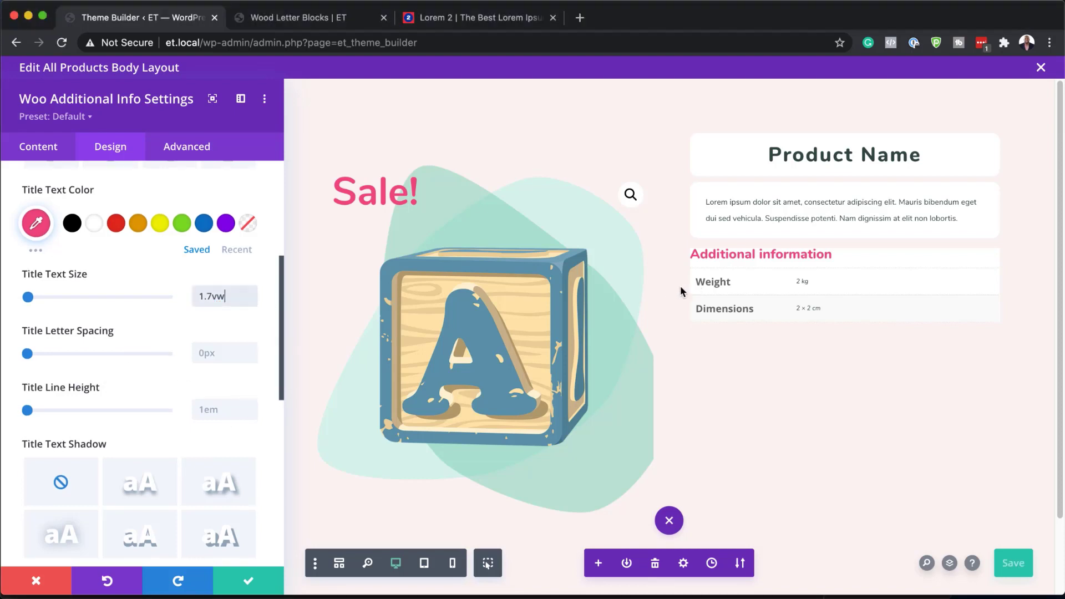
- Style the Weight and Dimensions attribute text with the Nunito font and text color #314942
{"action": "left_click", "coordinate": [693, 273]}
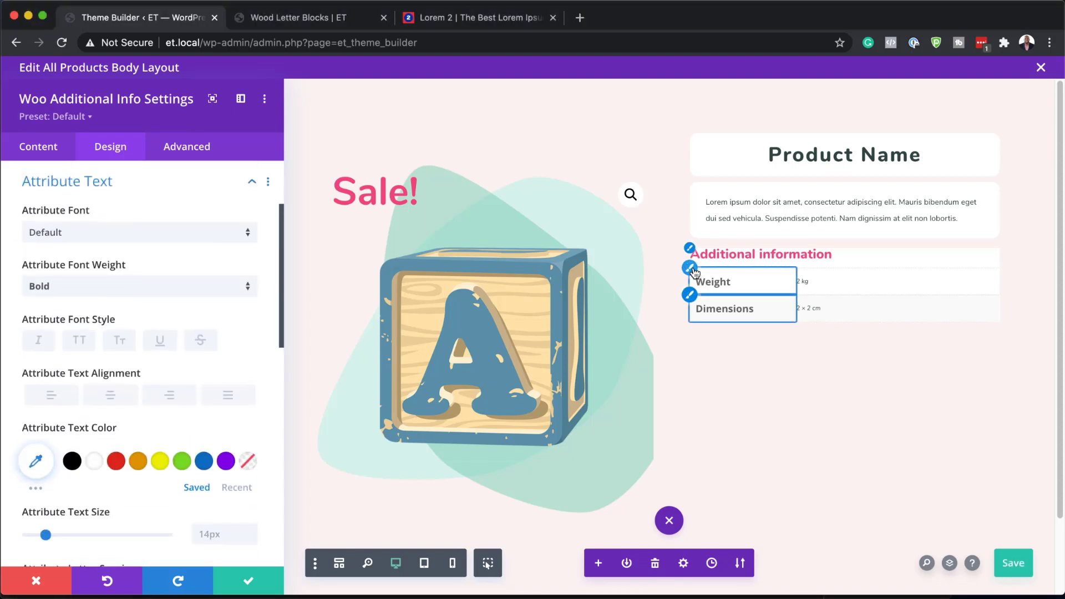
{"action": "left_click", "coordinate": [176, 239]}
{"action": "left_click", "coordinate": [154, 192]}
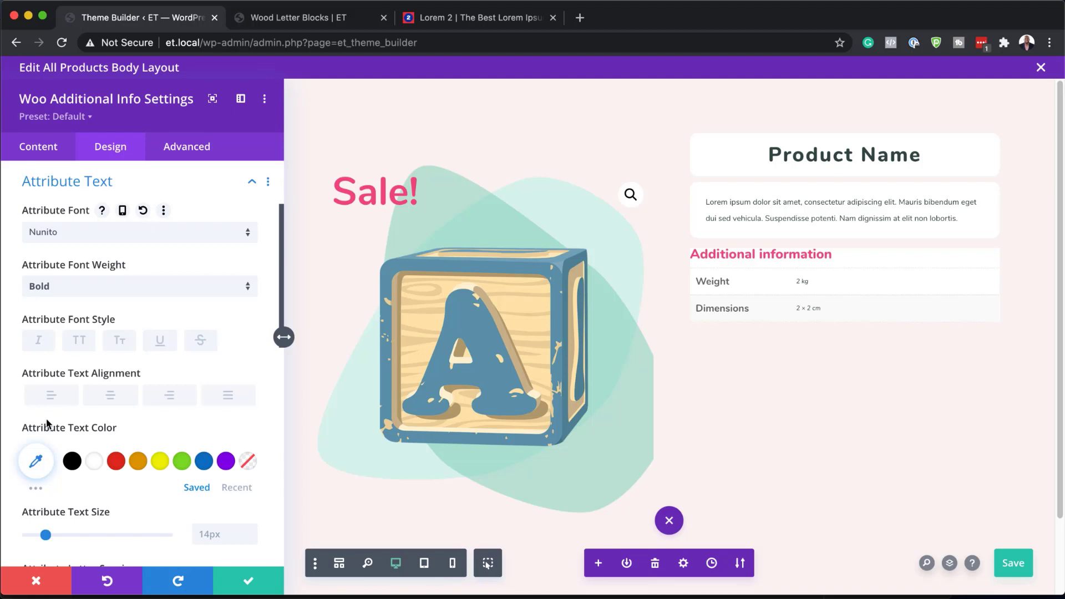
{"action": "left_click", "coordinate": [35, 461]}
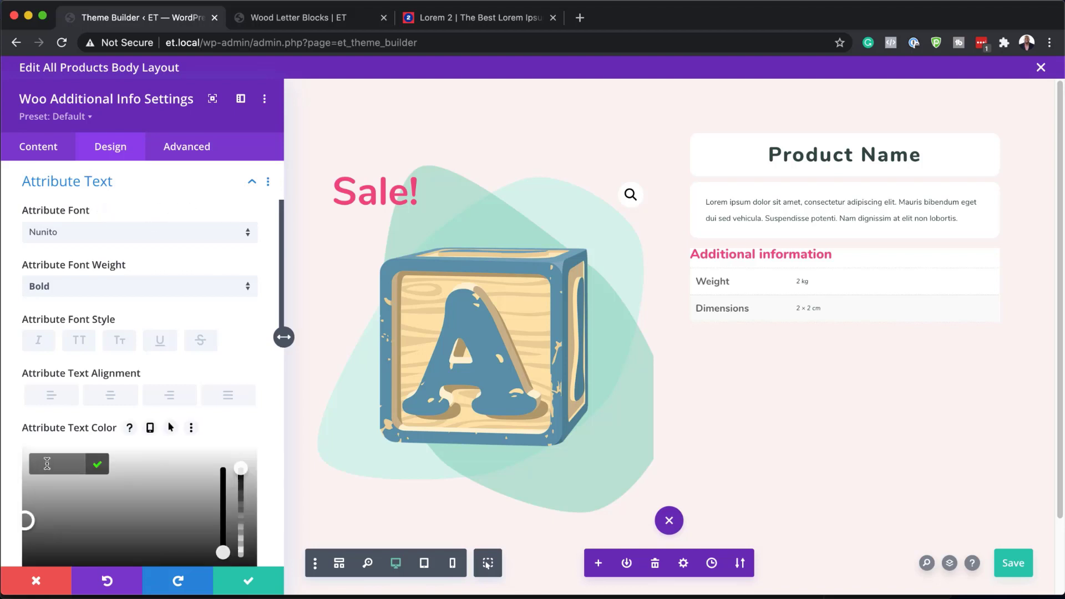
{"action": "type", "text": "#314942"}
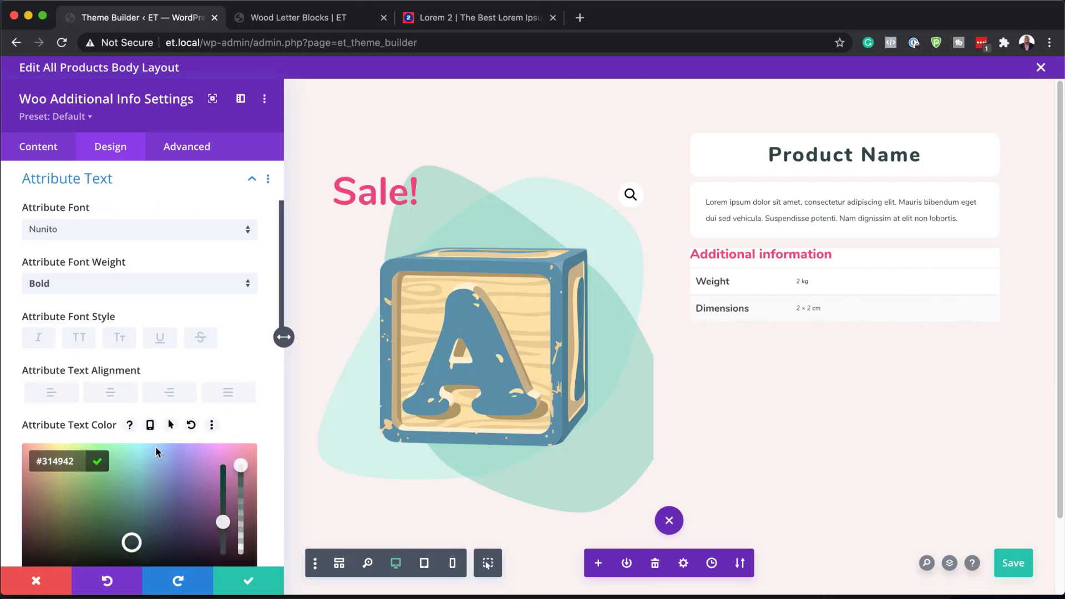
- Set the attribute text size of the Additional Info module to 0.9vw
{"action": "scroll", "coordinate": [155, 446], "scroll_direction": "down", "scroll_amount": 1}
{"action": "key", "text": "super+Tab"}
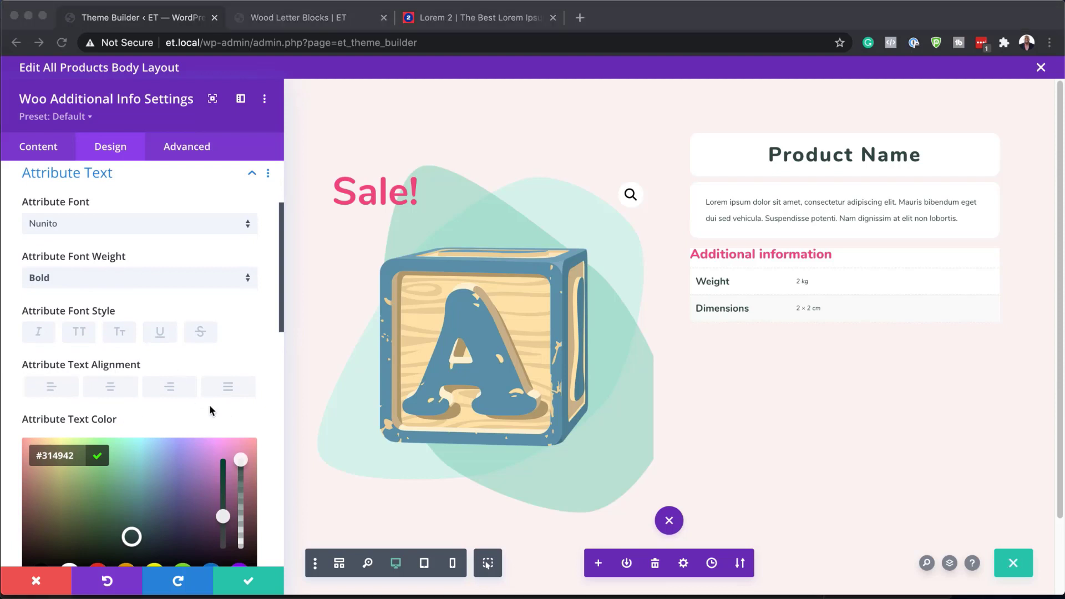
{"action": "scroll", "coordinate": [209, 405], "scroll_direction": "down", "scroll_amount": 10}
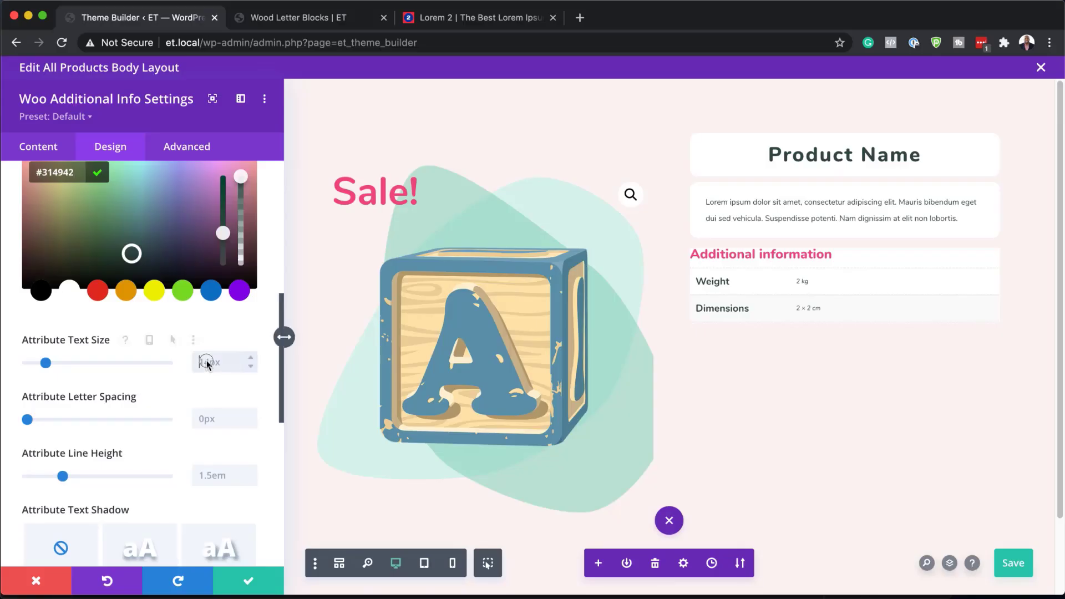
{"action": "left_click", "coordinate": [207, 360]}
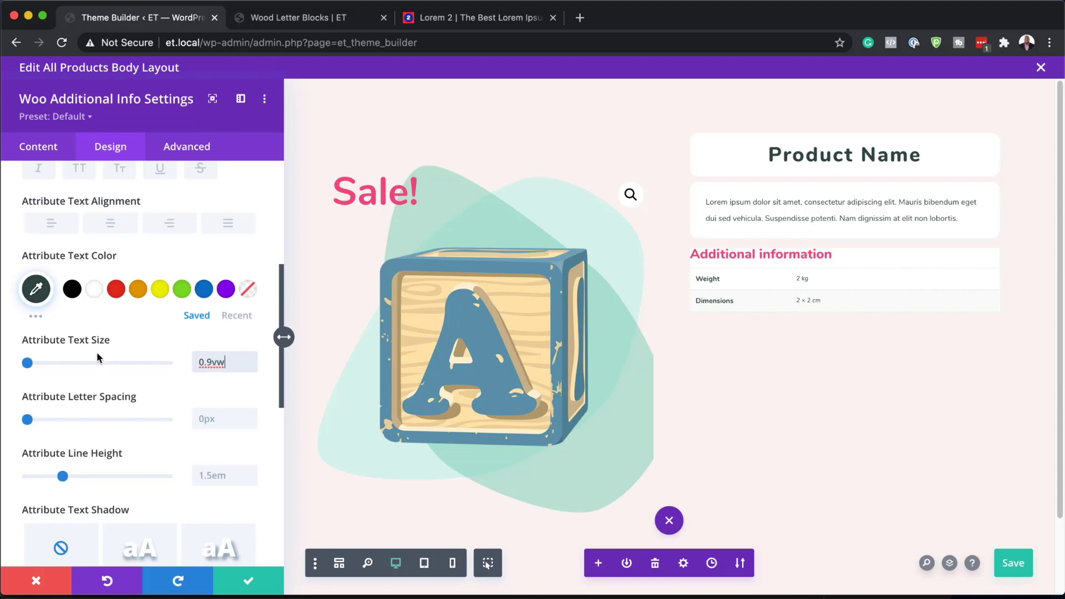
{"action": "scroll", "coordinate": [98, 356], "scroll_direction": "up", "scroll_amount": 3}
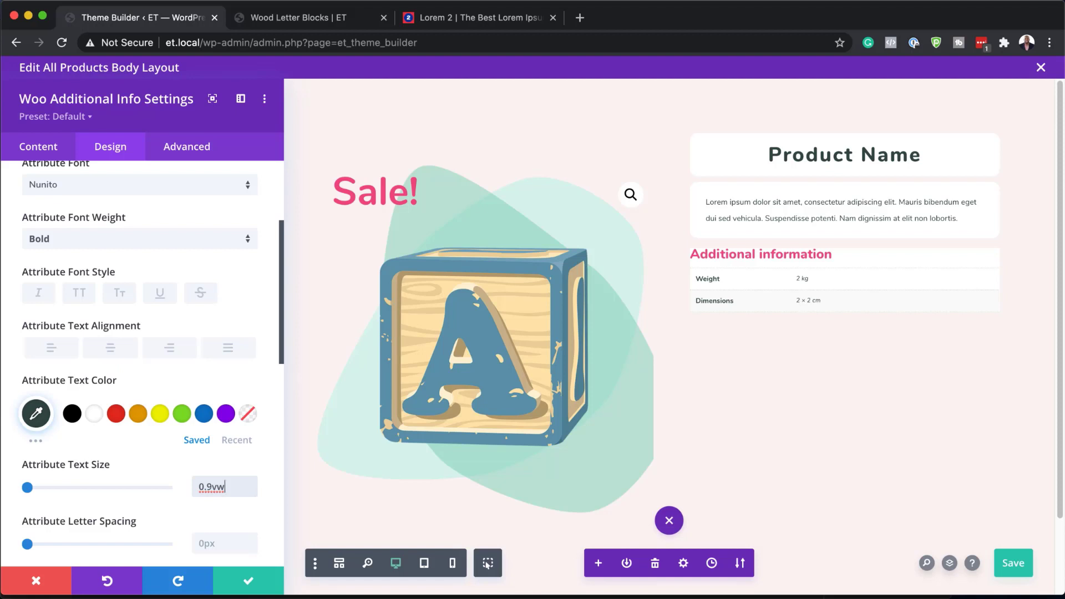
{"action": "key", "text": "super+Tab"}
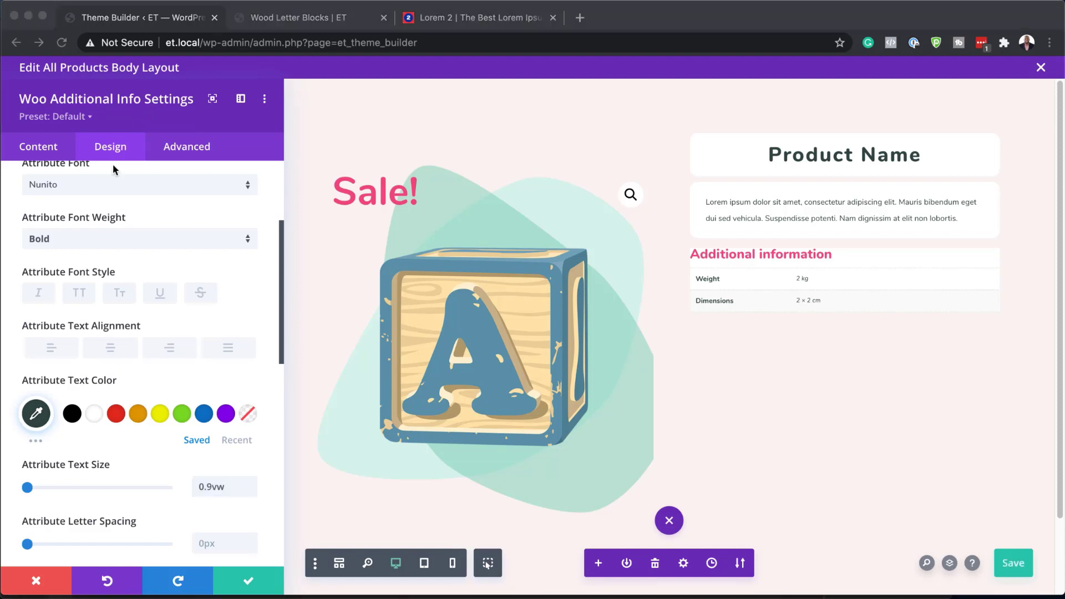
- Set the Additional Info module's top margin to -0.5vw
{"action": "scroll", "coordinate": [151, 421], "scroll_direction": "down", "scroll_amount": 10}
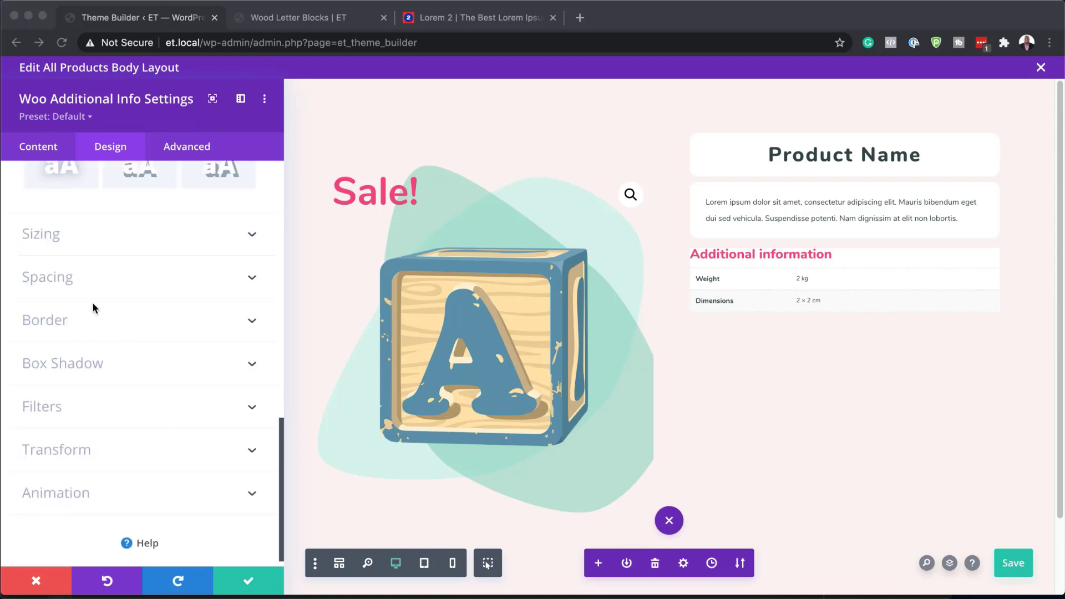
{"action": "left_click", "coordinate": [52, 277]}
{"action": "left_click", "coordinate": [61, 275]}
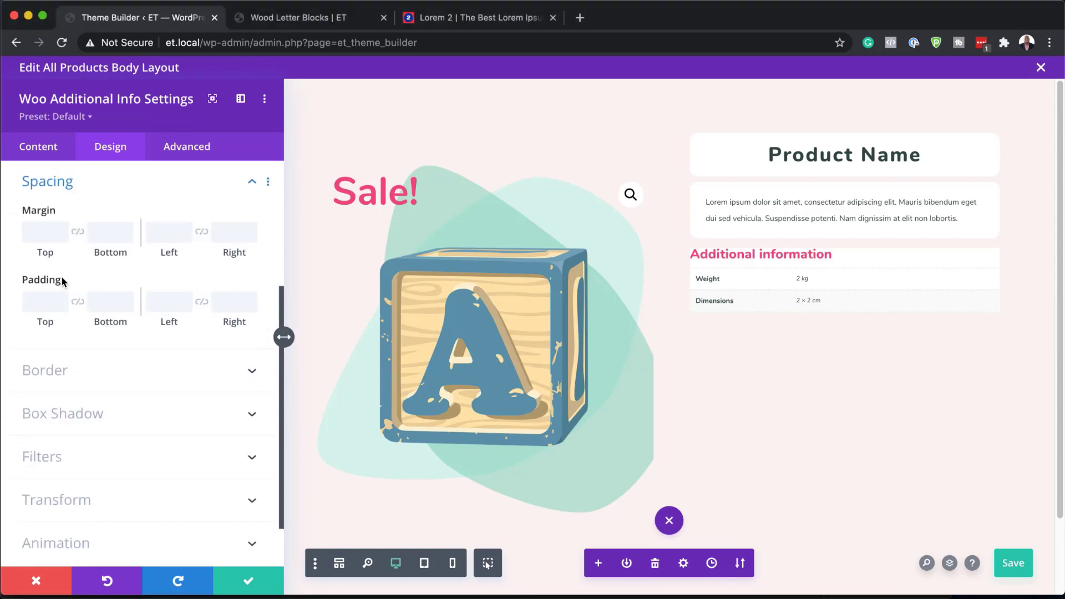
{"action": "left_click", "coordinate": [39, 230]}
{"action": "type", "text": "-0.5vw"}
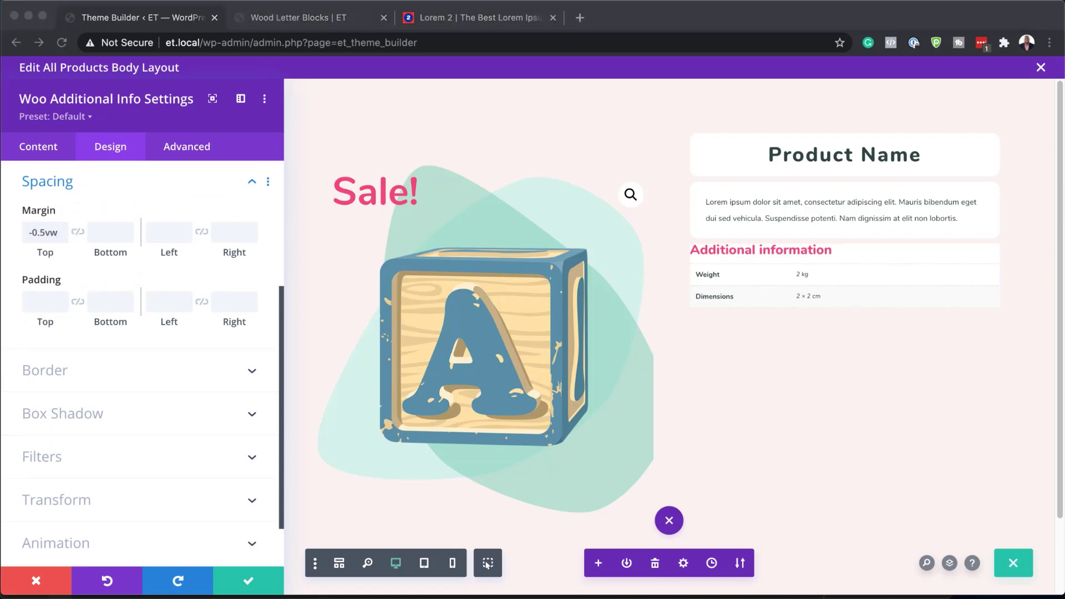
- Give the Additional Info module 1.5vw top and bottom padding, 2vw left and right padding, and 1vw rounded corners
{"action": "left_click", "coordinate": [39, 302]}
{"action": "type", "text": "1.5vw"}
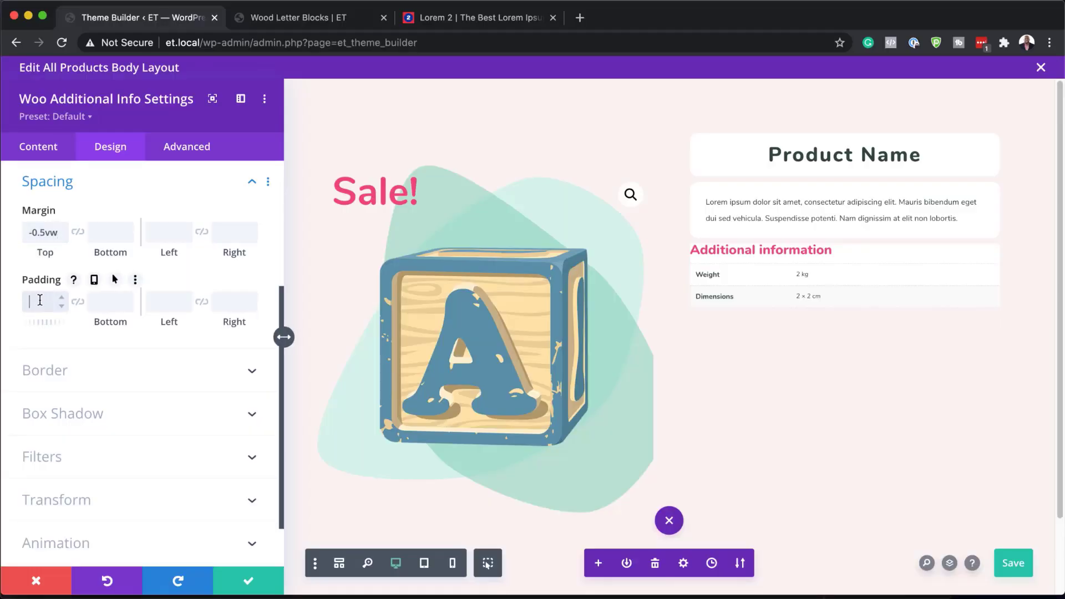
{"action": "left_click", "coordinate": [77, 301]}
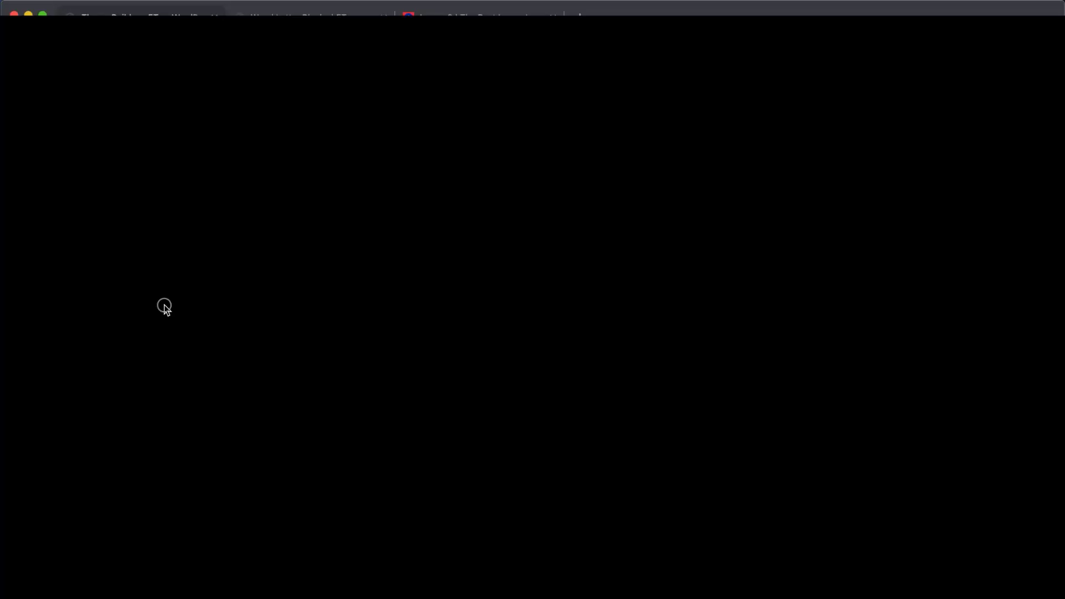
{"action": "left_click", "coordinate": [165, 302]}
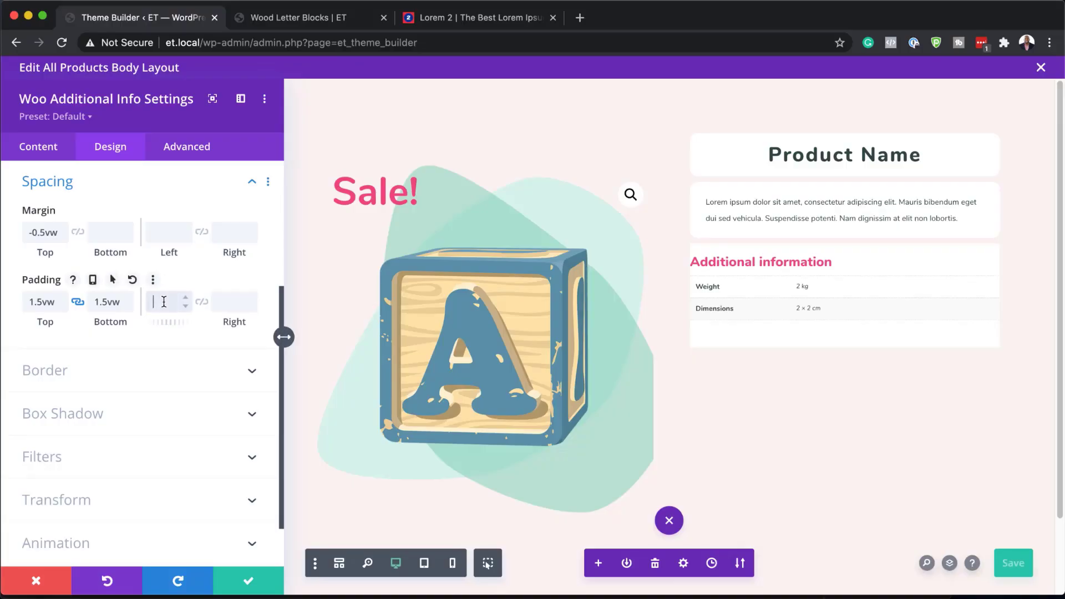
{"action": "type", "text": "2vw"}
{"action": "left_click", "coordinate": [202, 301]}
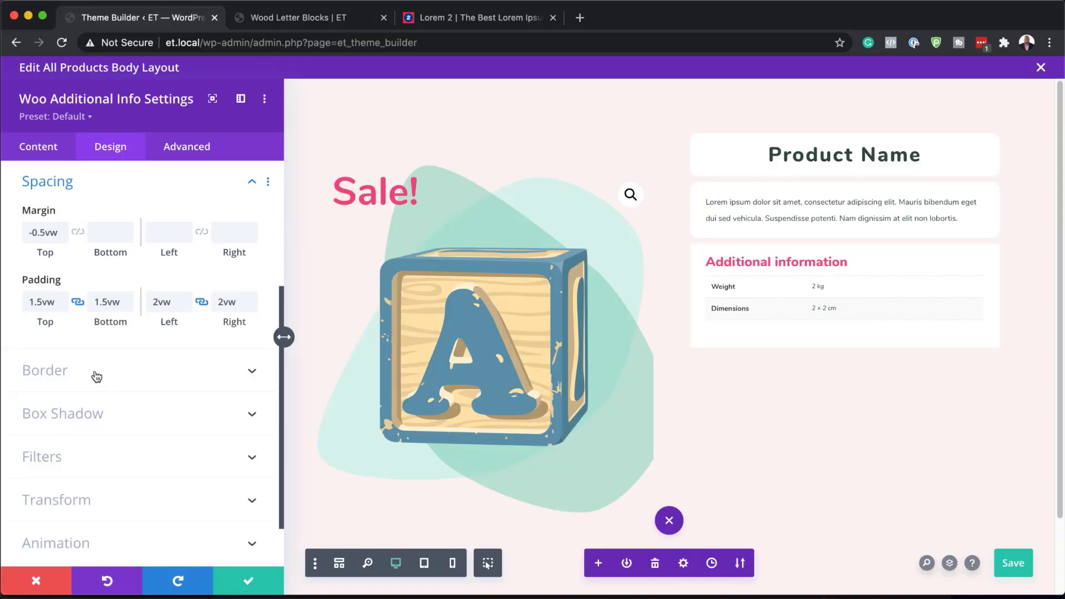
{"action": "left_click", "coordinate": [95, 376]}
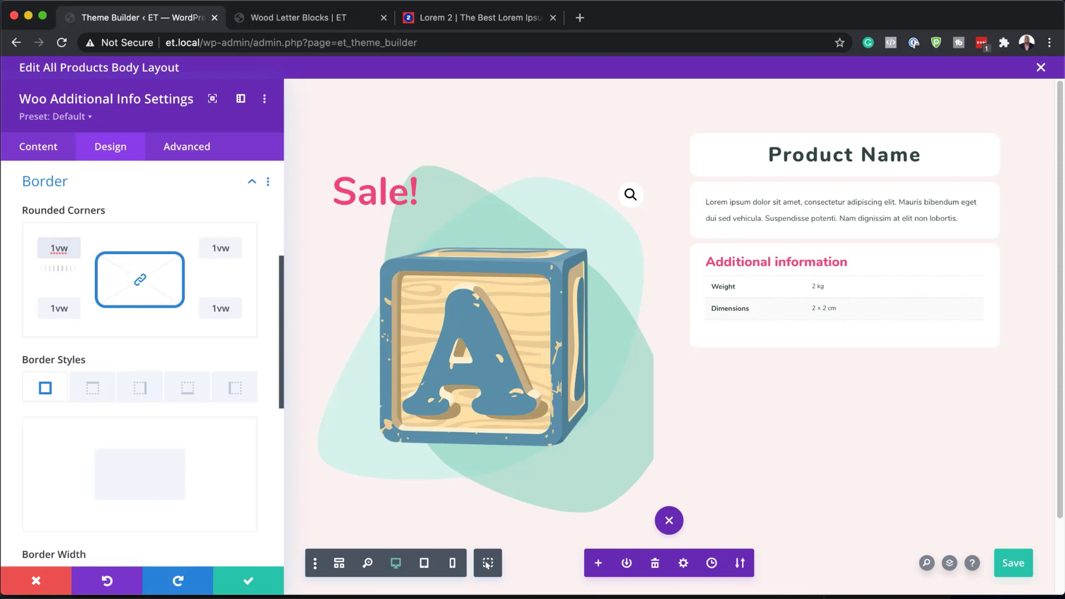
{"action": "left_click", "coordinate": [249, 582]}
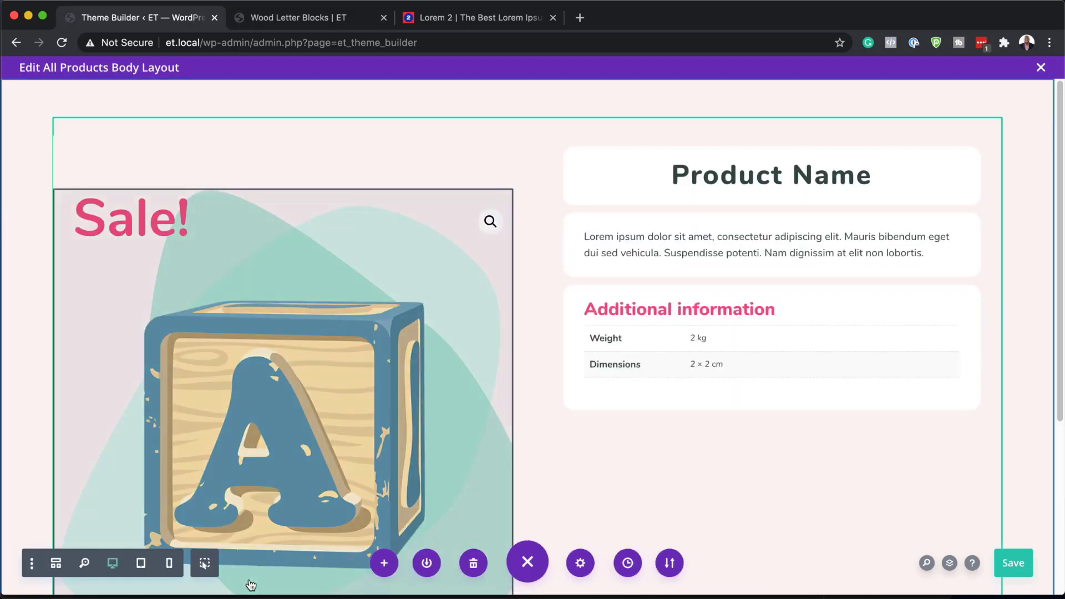
- Insert a Woo Price module directly below the Additional Info module
{"action": "scroll", "coordinate": [721, 383], "scroll_direction": "down", "scroll_amount": 2}
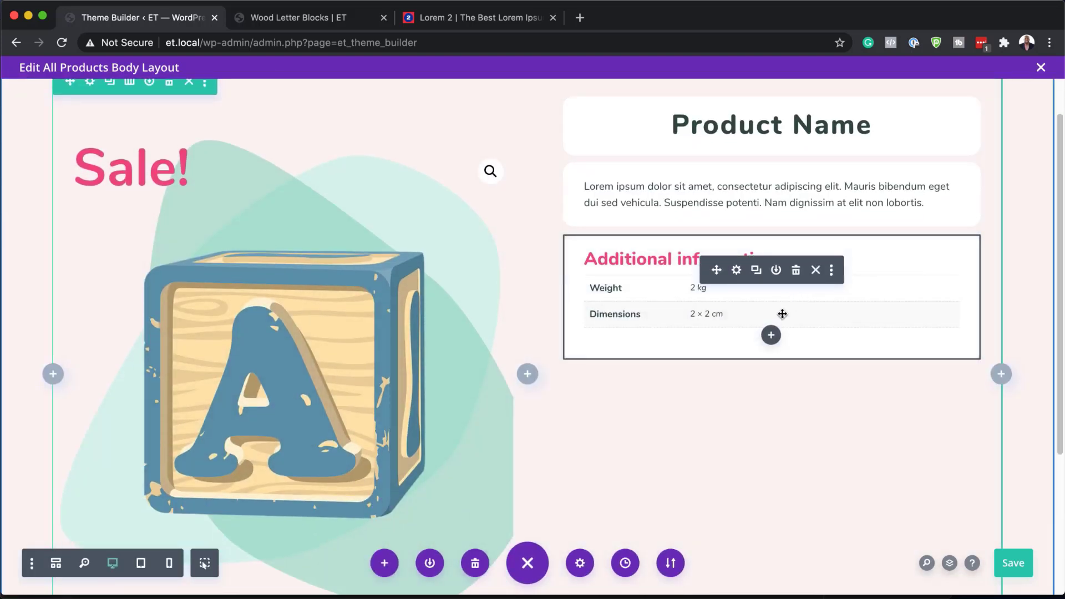
{"action": "left_click", "coordinate": [771, 335]}
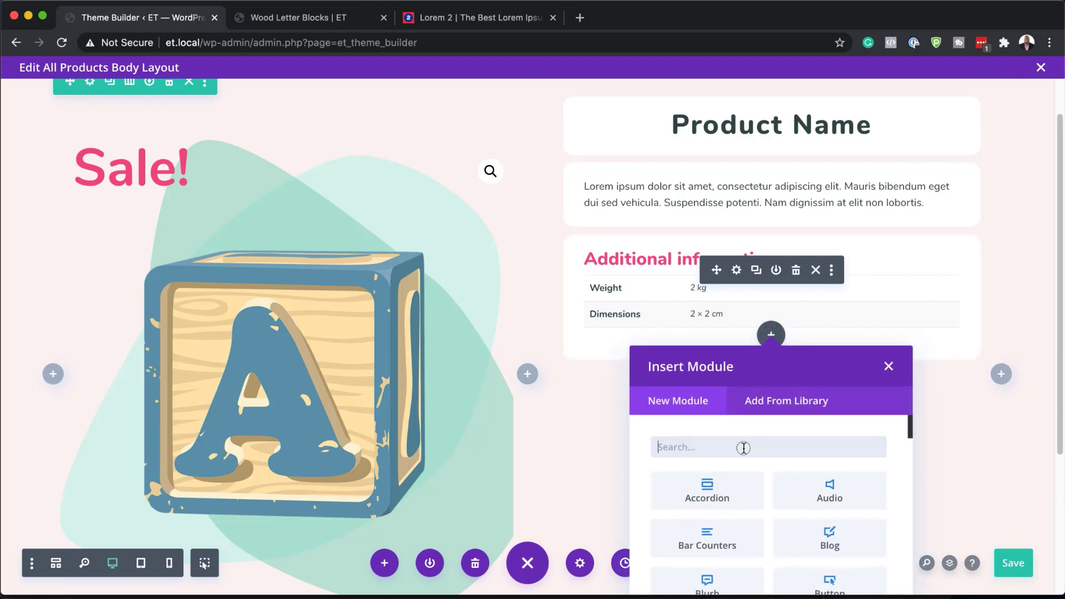
{"action": "type", "text": "woo pri"}
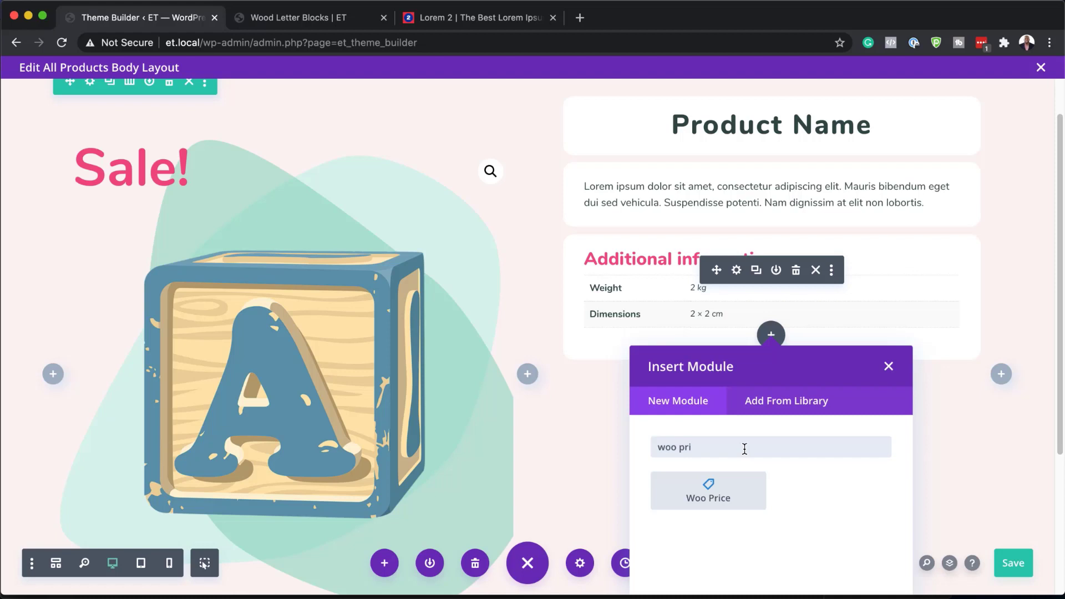
{"action": "left_click", "coordinate": [741, 497]}
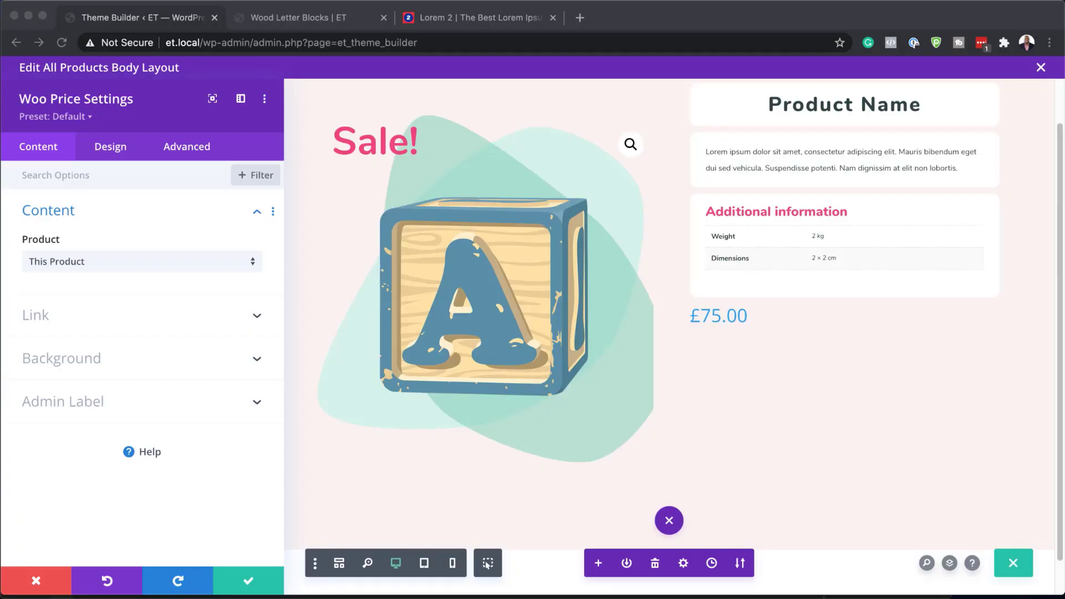
- Set the Woo Price module's background color to #f24881
{"action": "left_click", "coordinate": [104, 361]}
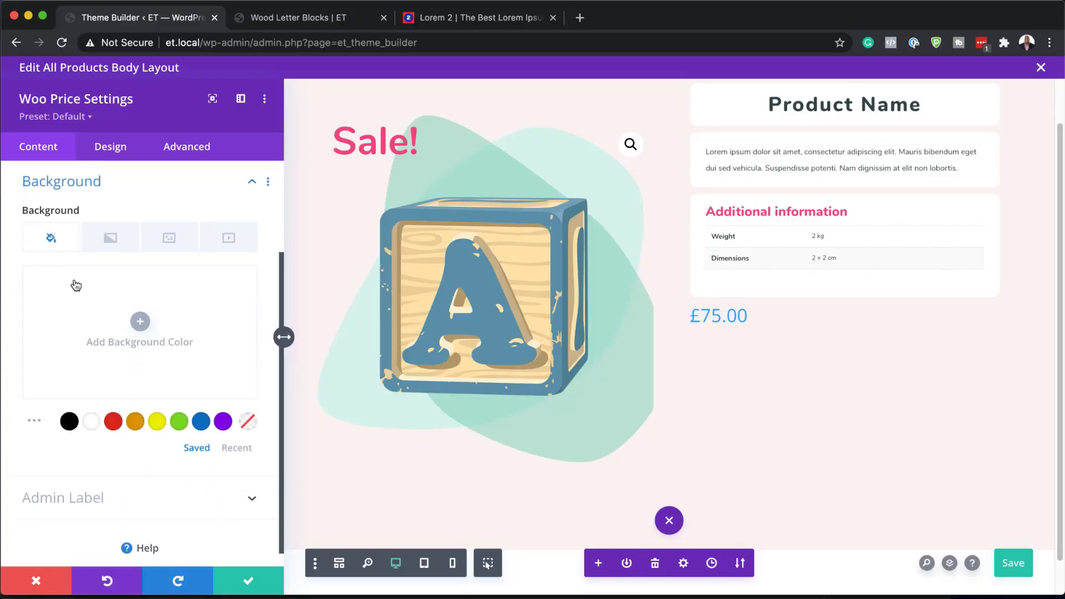
{"action": "left_click", "coordinate": [140, 323]}
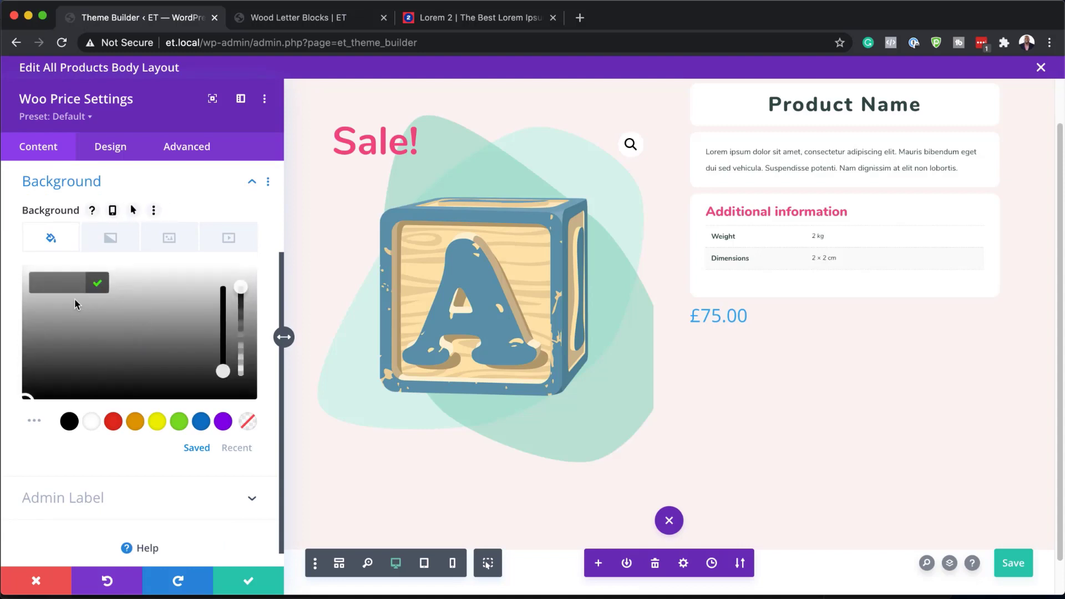
{"action": "type", "text": "#E54881"}
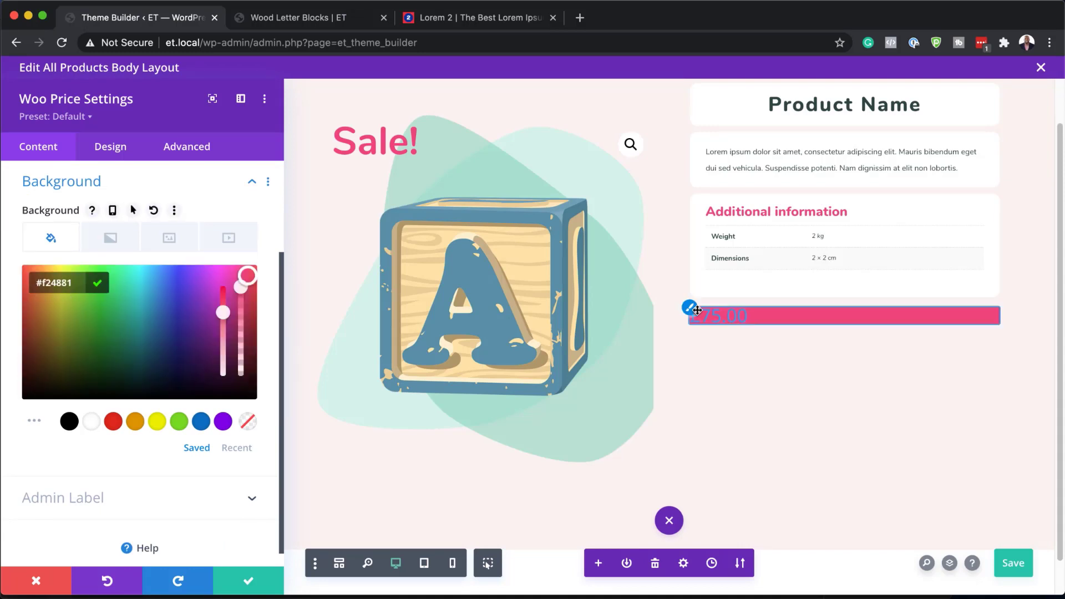
- Set the sale old price text's font to Nunito in the Woo Price design settings
{"action": "left_click", "coordinate": [691, 312]}
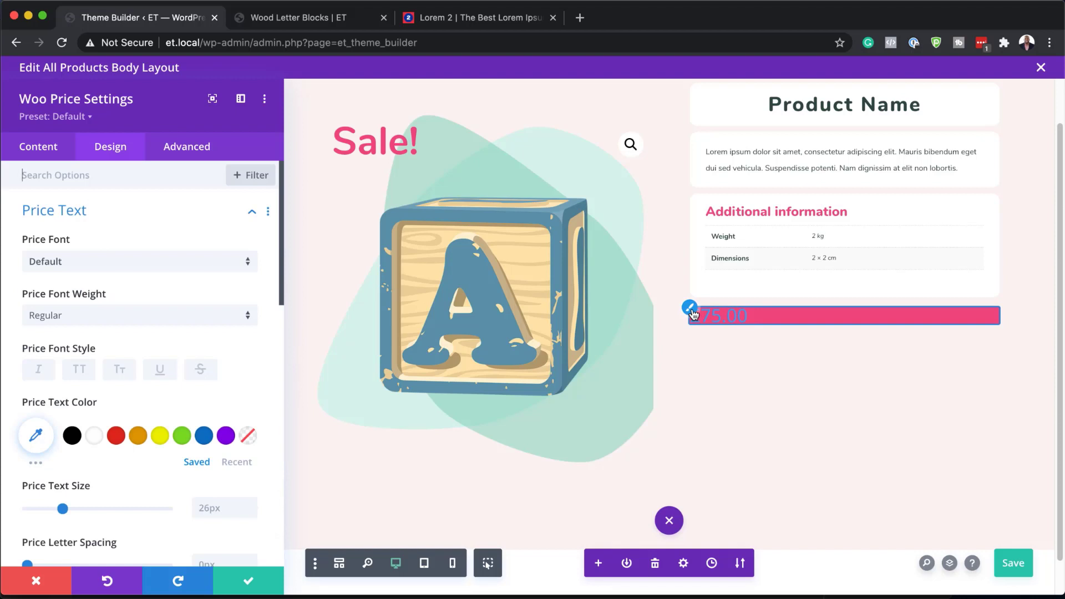
{"action": "scroll", "coordinate": [192, 409], "scroll_direction": "down", "scroll_amount": 7}
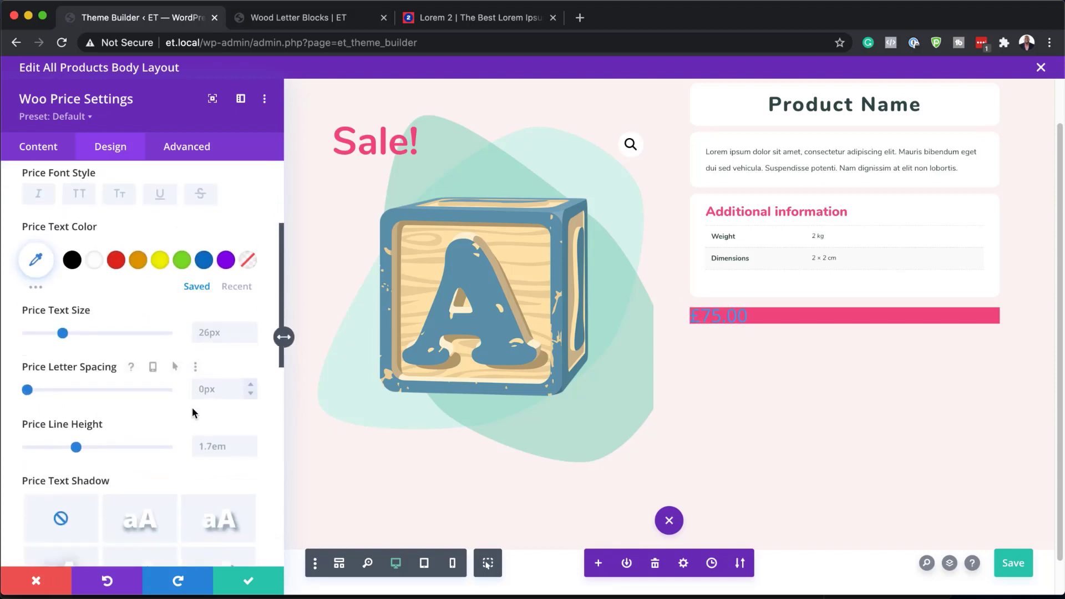
{"action": "scroll", "coordinate": [192, 411], "scroll_direction": "down", "scroll_amount": 2}
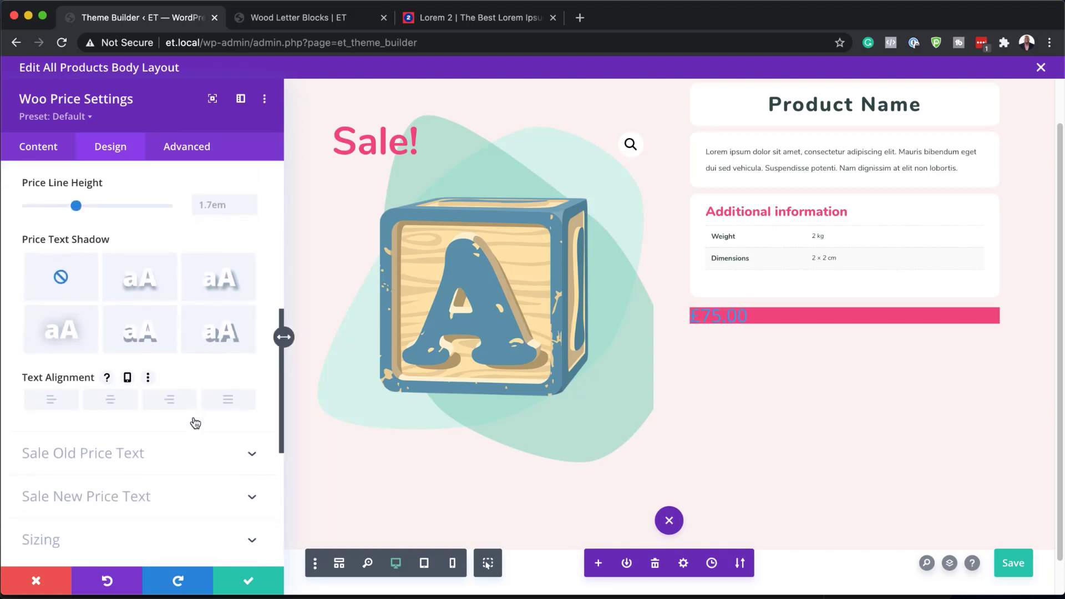
{"action": "left_click", "coordinate": [130, 455]}
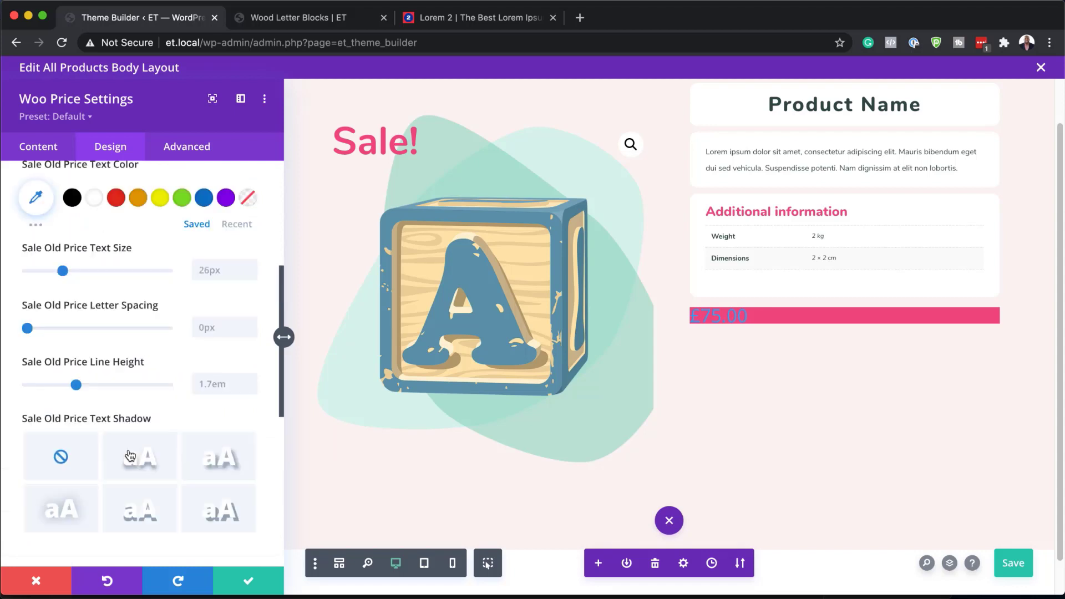
{"action": "left_click", "coordinate": [95, 237]}
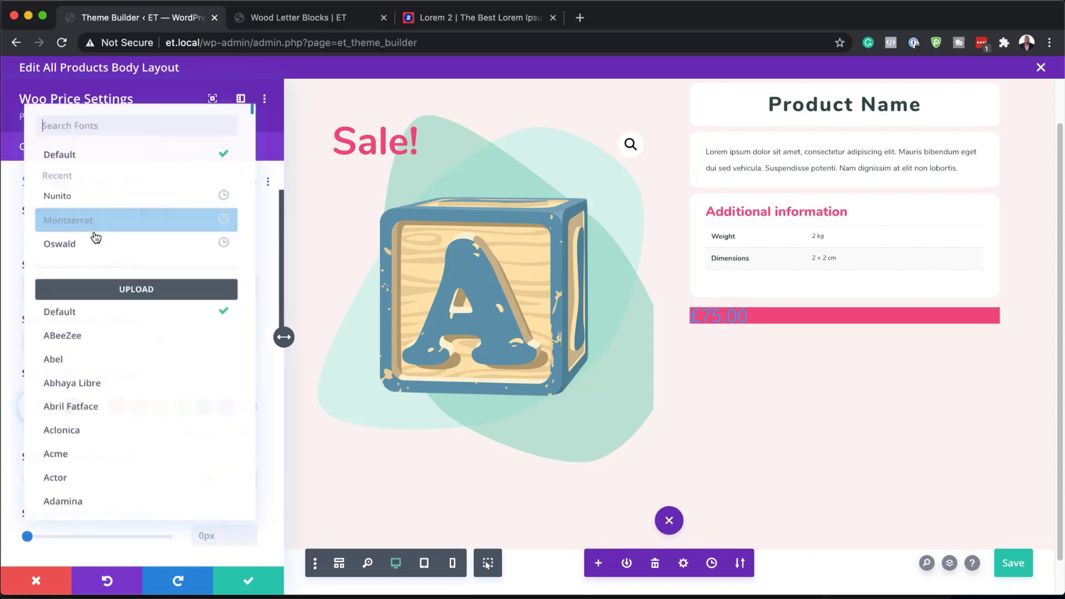
{"action": "left_click", "coordinate": [101, 196]}
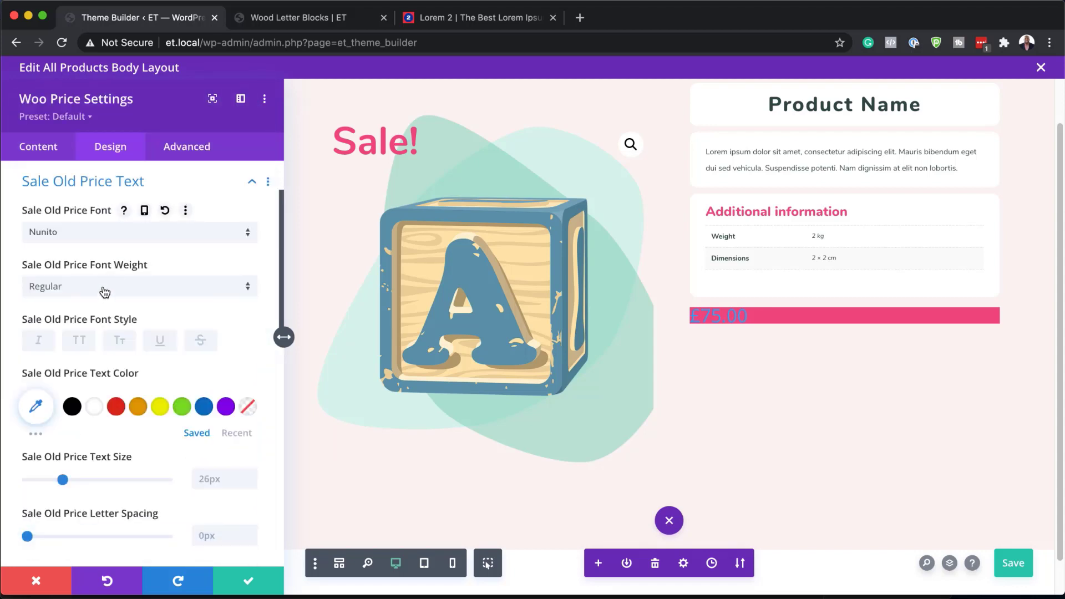
- Set the sale old price text color to white and its text size to 1.5vw
{"action": "left_click", "coordinate": [96, 408]}
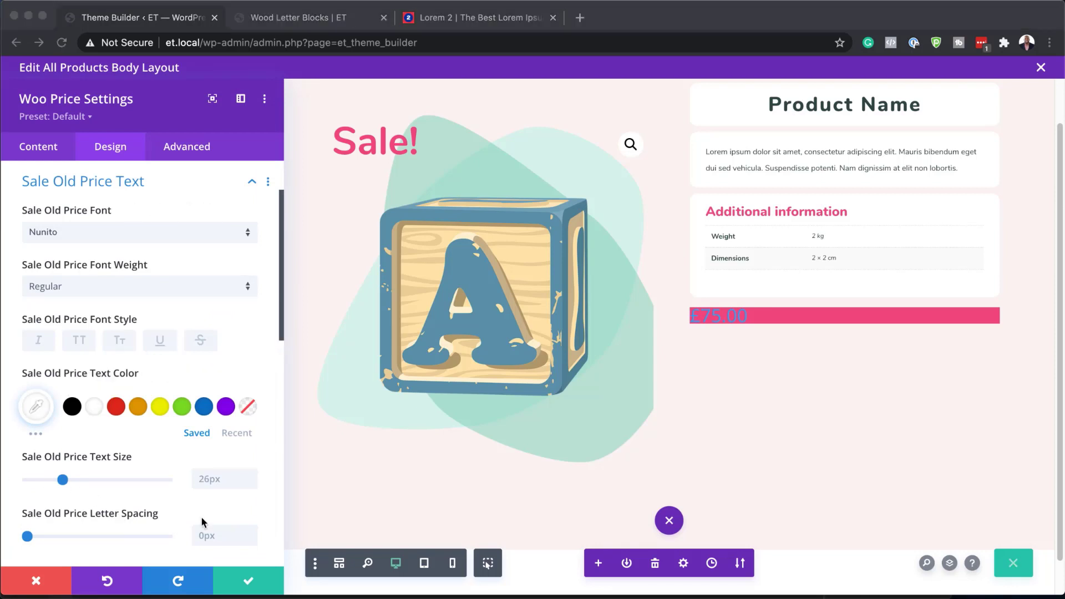
{"action": "left_click", "coordinate": [212, 480]}
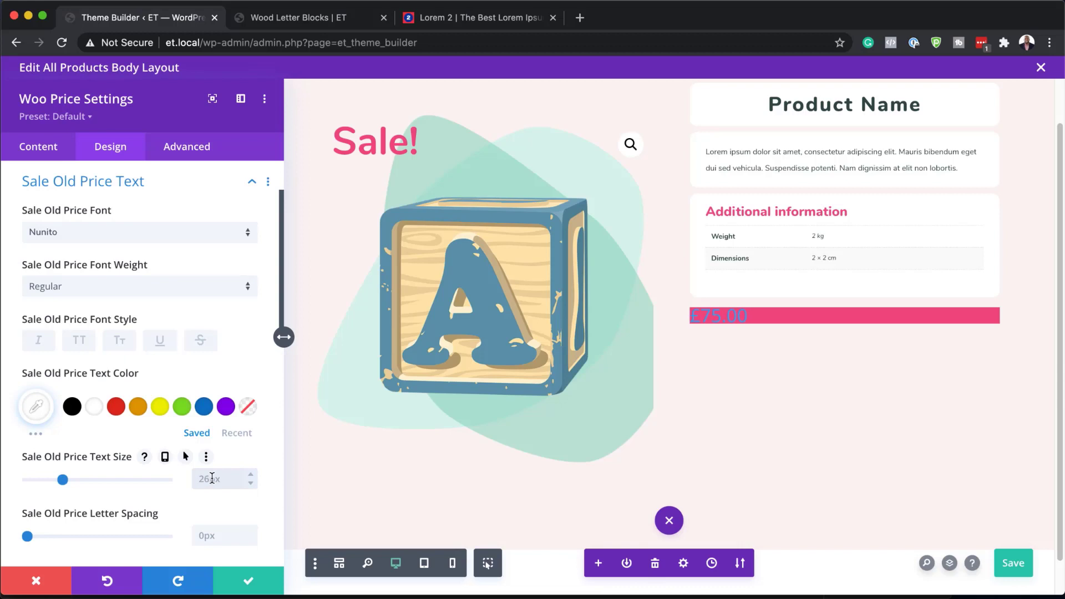
{"action": "type", "text": "1.5vw"}
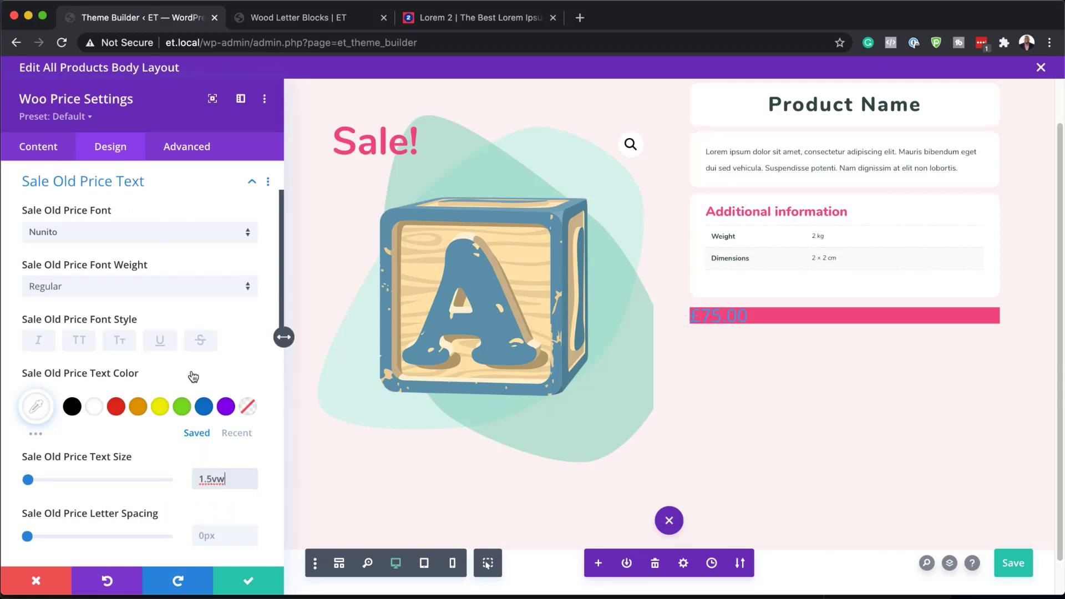
{"action": "scroll", "coordinate": [205, 350], "scroll_direction": "up", "scroll_amount": 2}
{"action": "left_click", "coordinate": [254, 259]}
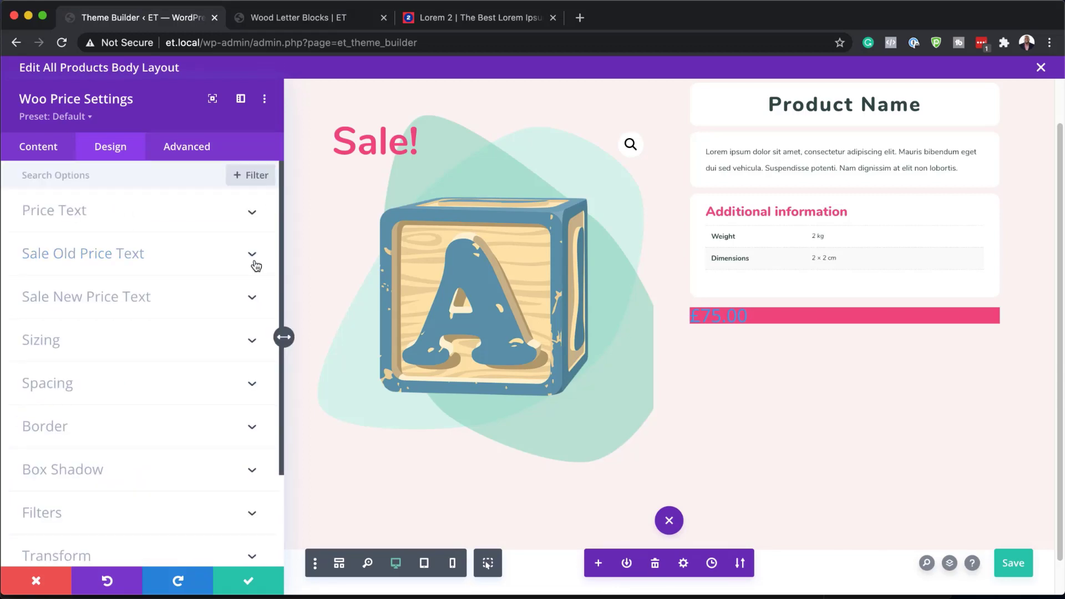
- Style the sale new price text with the Nunito font and text color #ffffff, and save the layout
{"action": "left_click", "coordinate": [149, 301]}
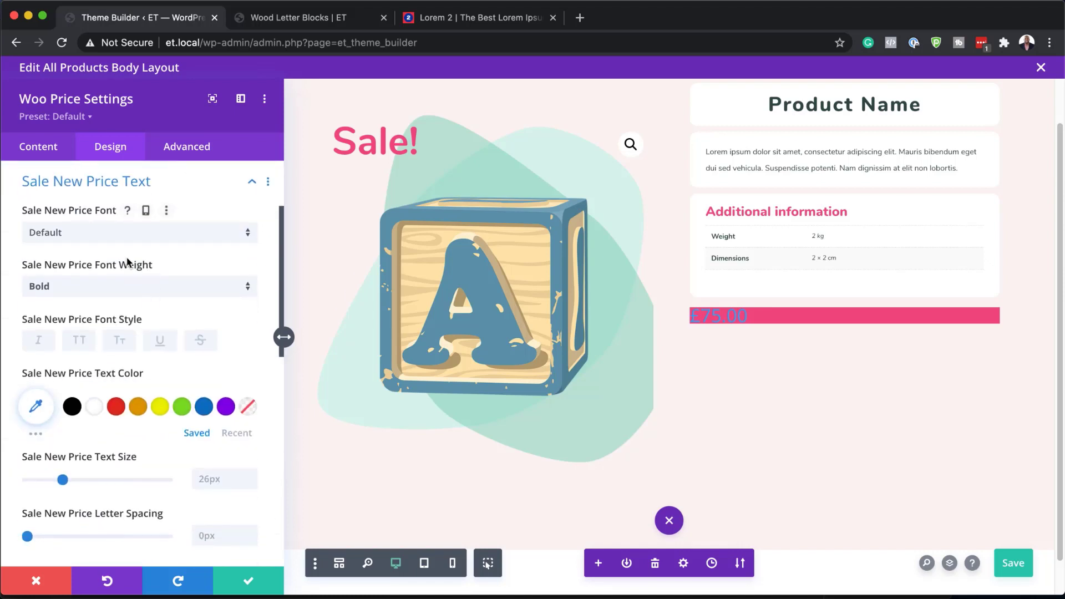
{"action": "left_click", "coordinate": [118, 239]}
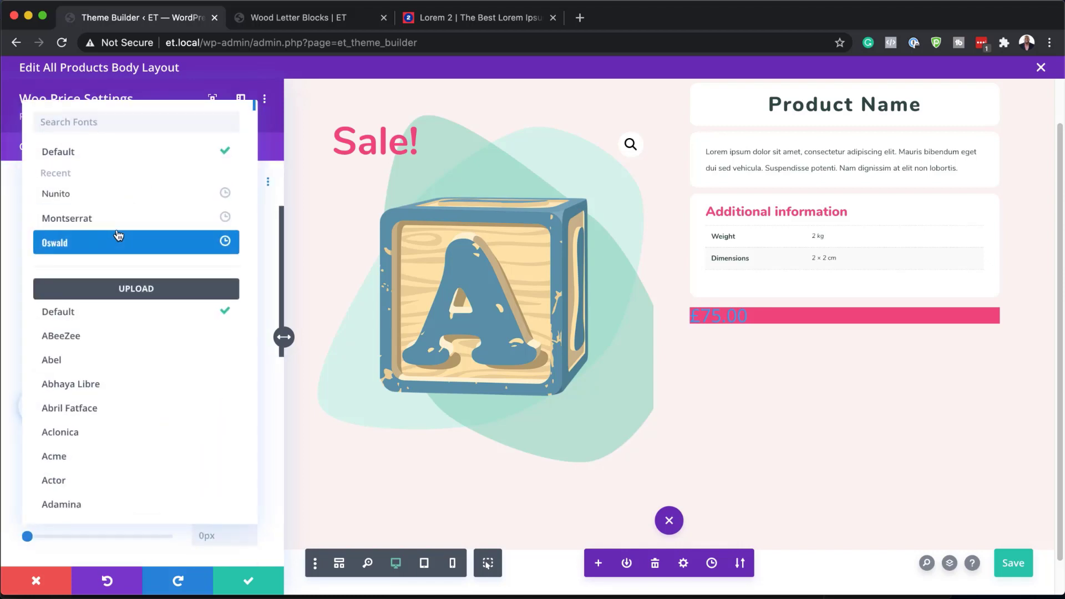
{"action": "left_click", "coordinate": [121, 193]}
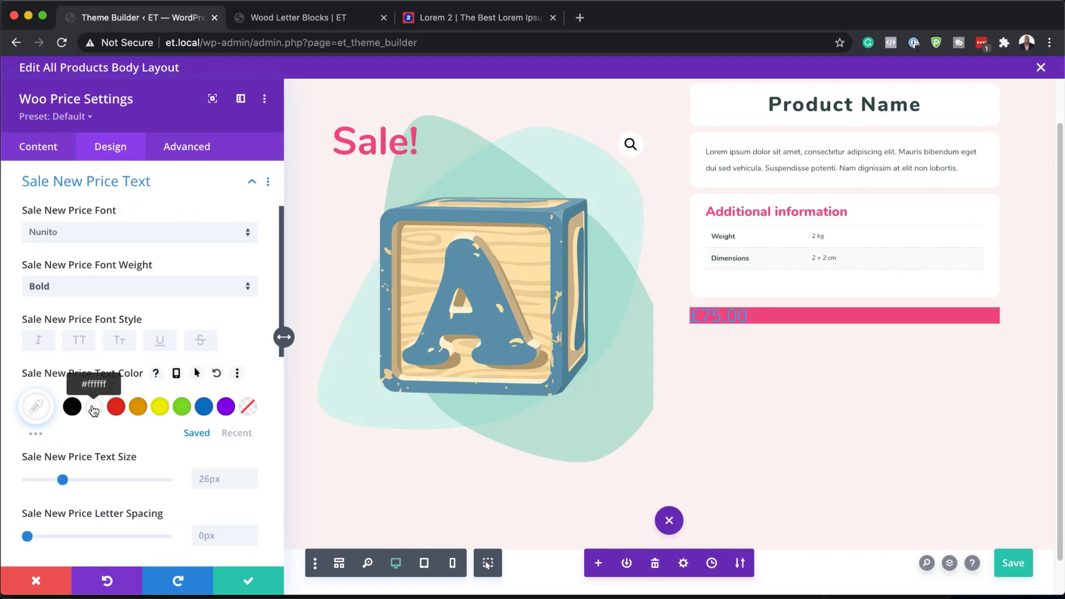
{"action": "key", "text": "super+s"}
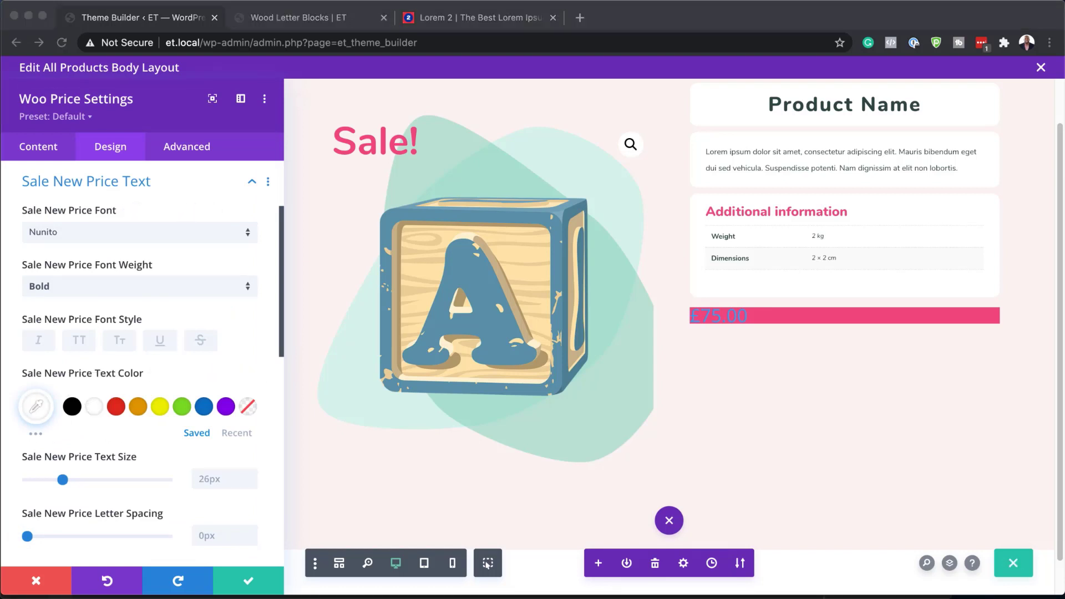
- Set the sale new price text size to 2vw and its letter spacing to 1px, and save the layout
{"action": "scroll", "coordinate": [191, 487], "scroll_direction": "down", "scroll_amount": 1}
{"action": "left_click", "coordinate": [209, 465]}
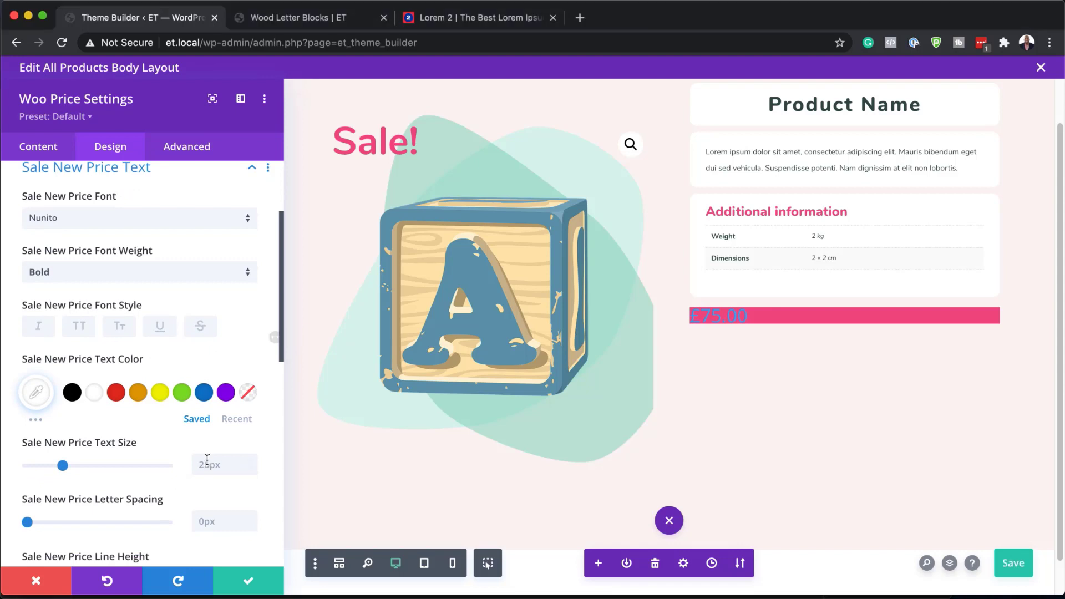
{"action": "type", "text": "2vw"}
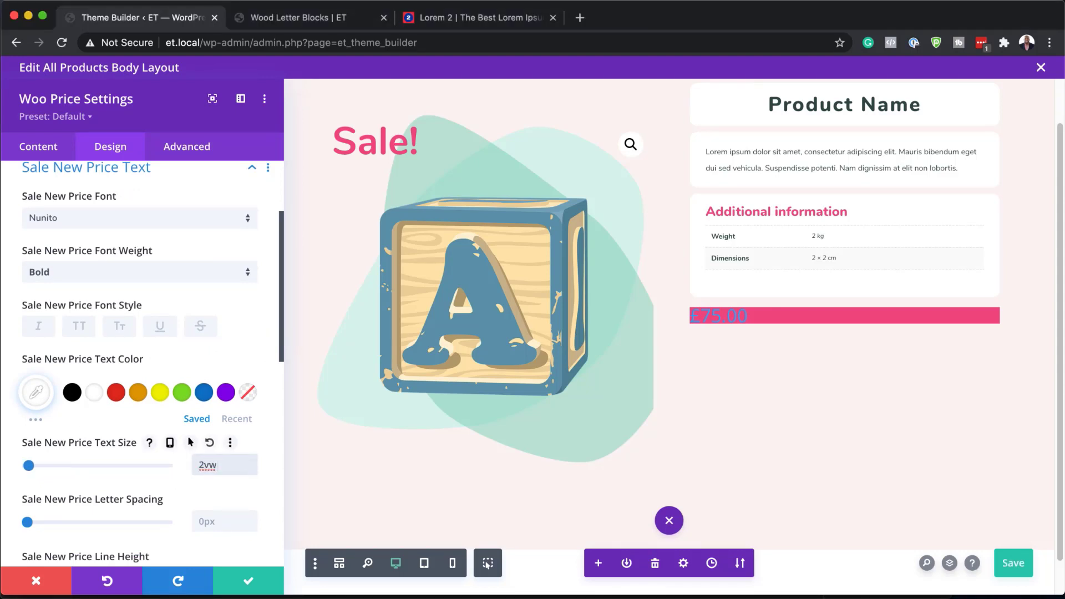
{"action": "scroll", "coordinate": [250, 465], "scroll_direction": "down", "scroll_amount": 3}
{"action": "left_click", "coordinate": [251, 465]}
{"action": "type", "text": "1px"}
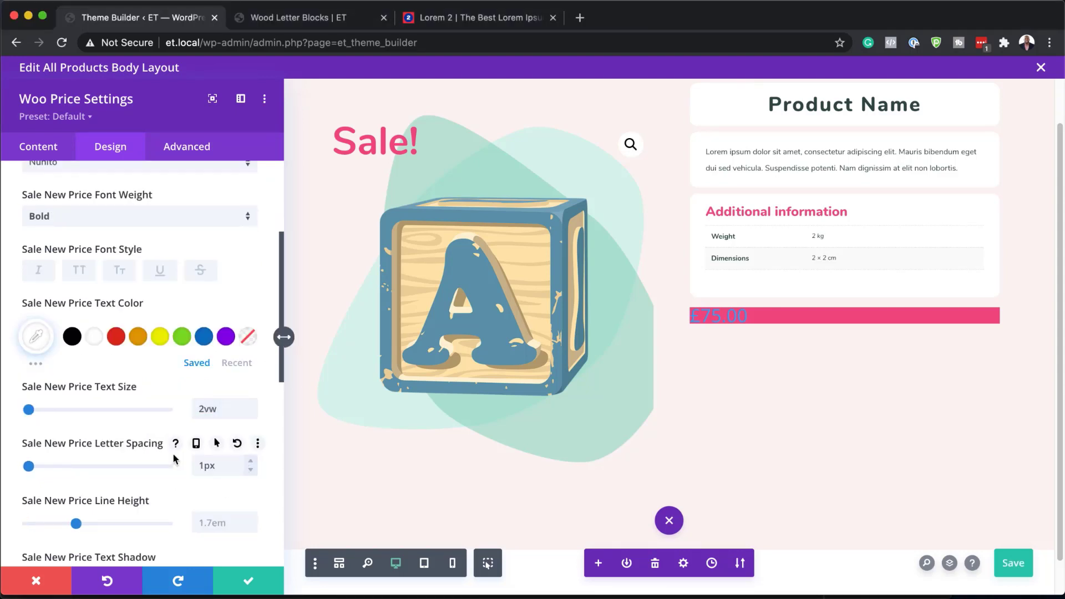
{"action": "key", "text": "super+s"}
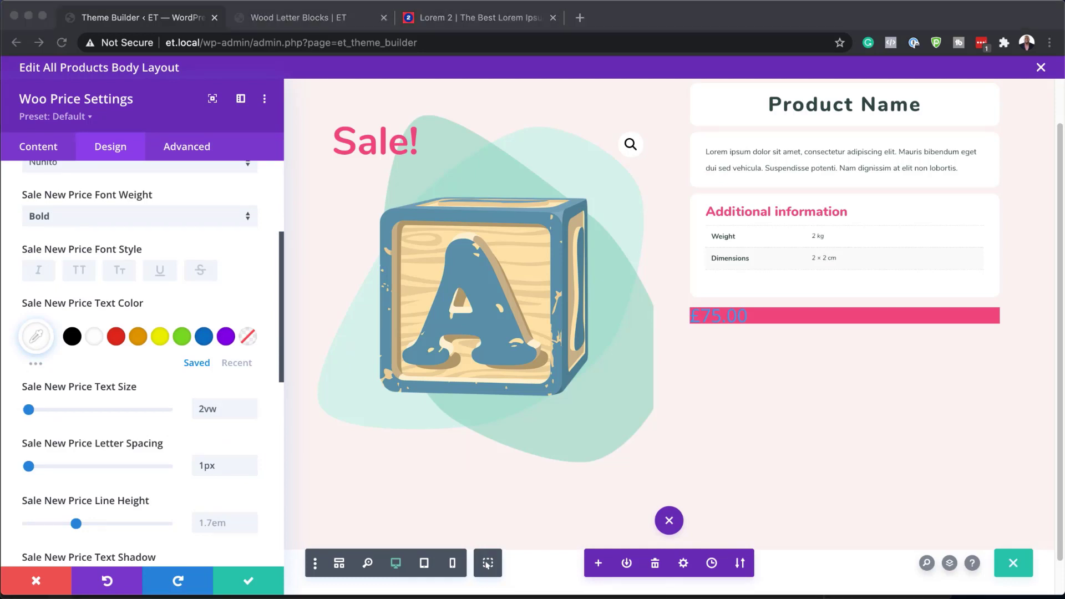
{"action": "scroll", "coordinate": [81, 449], "scroll_direction": "down", "scroll_amount": 5}
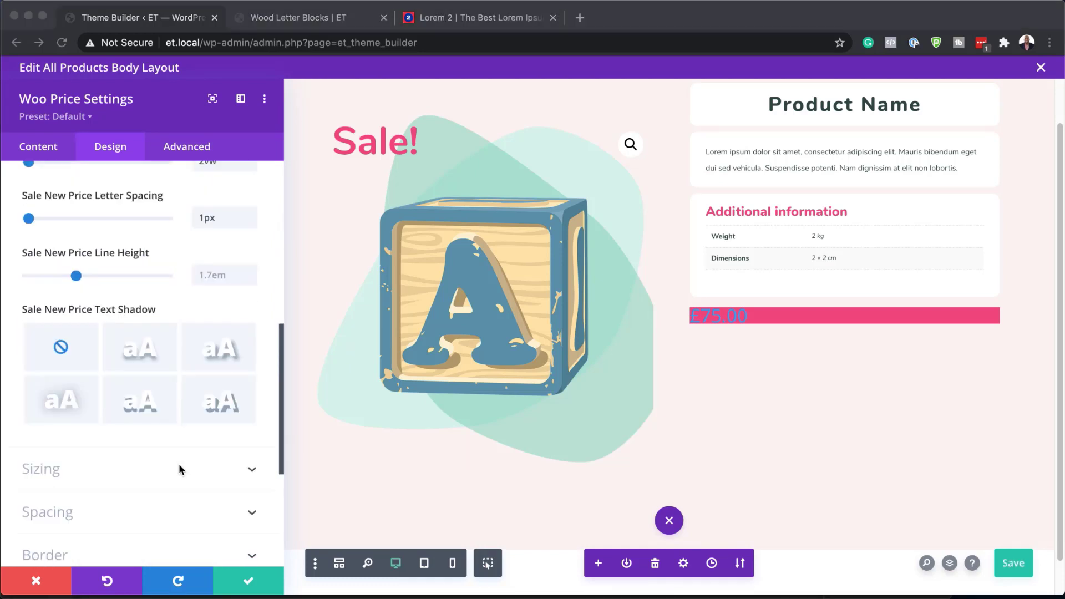
- Set the Woo Price module's top margin to -0.5vw in its spacing settings and save the layout
{"action": "left_click", "coordinate": [81, 449]}
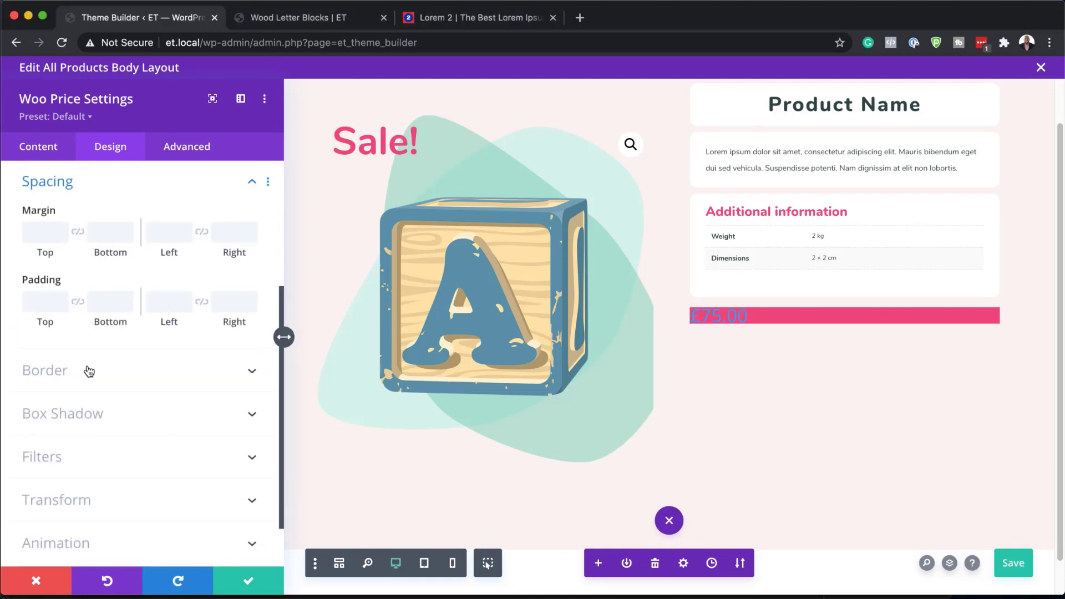
{"action": "left_click", "coordinate": [43, 234]}
{"action": "type", "text": "-0.5vw"}
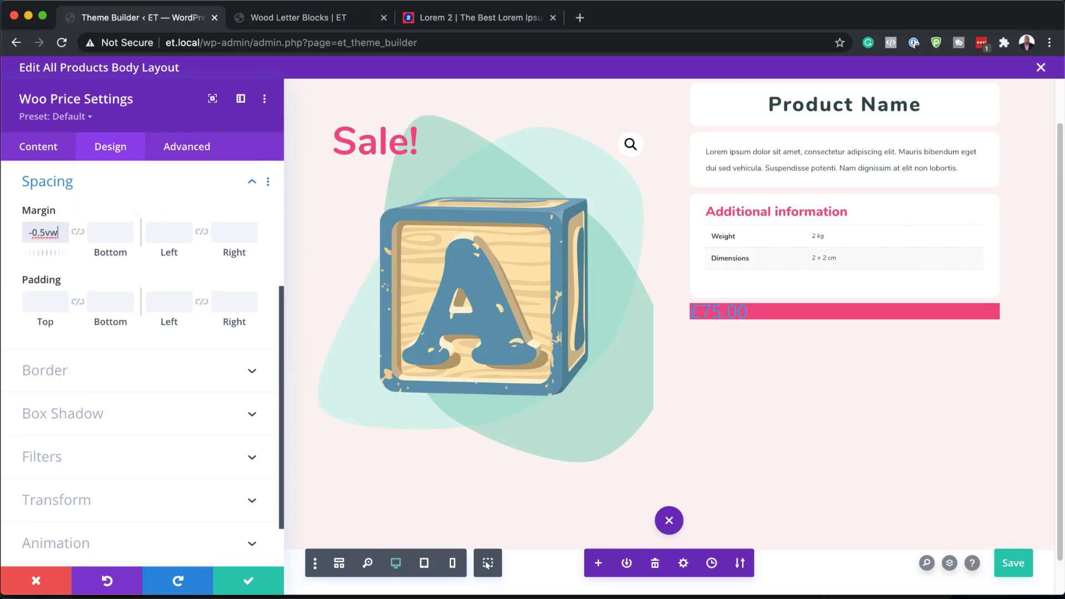
{"action": "key", "text": "super+Tab"}
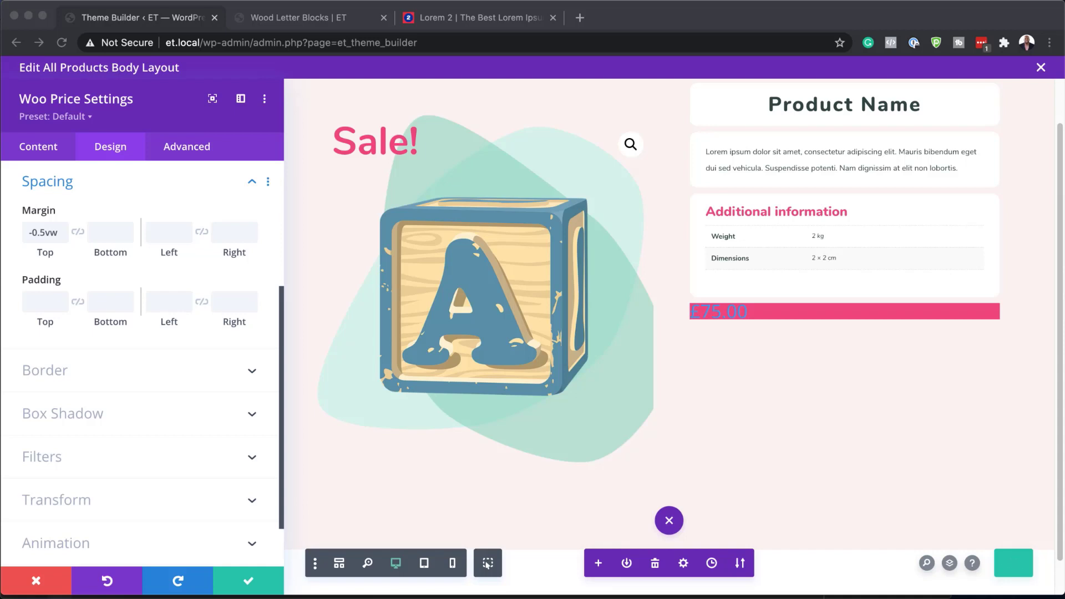
- Set the price module's padding to 1.5vw top and bottom and 2vw left and right, and round all its corners by 1vw
{"action": "left_click", "coordinate": [35, 308]}
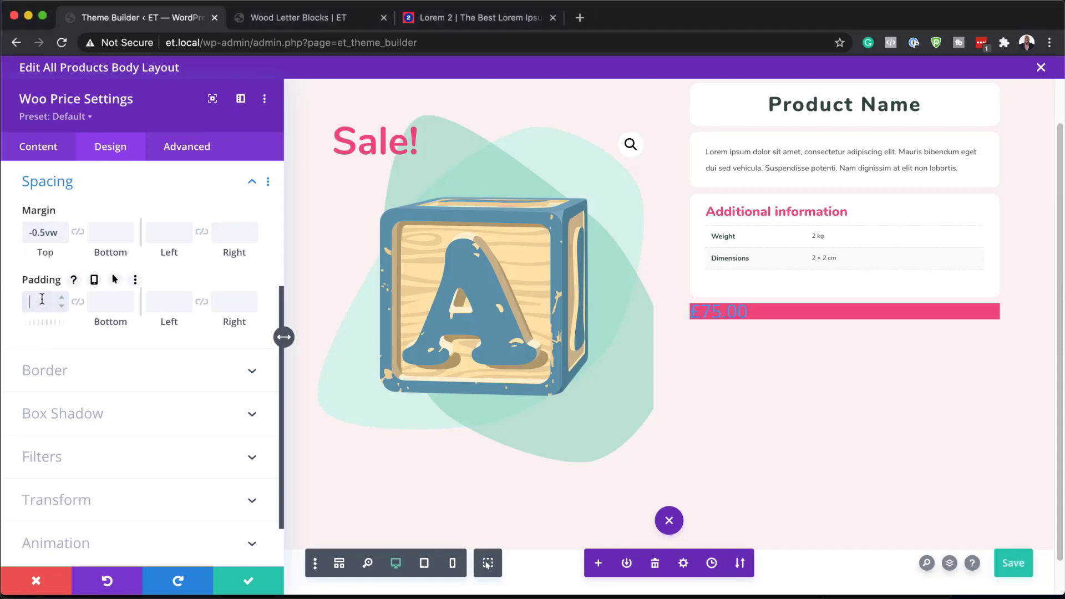
{"action": "type", "text": "1.5vw"}
{"action": "left_click", "coordinate": [77, 301]}
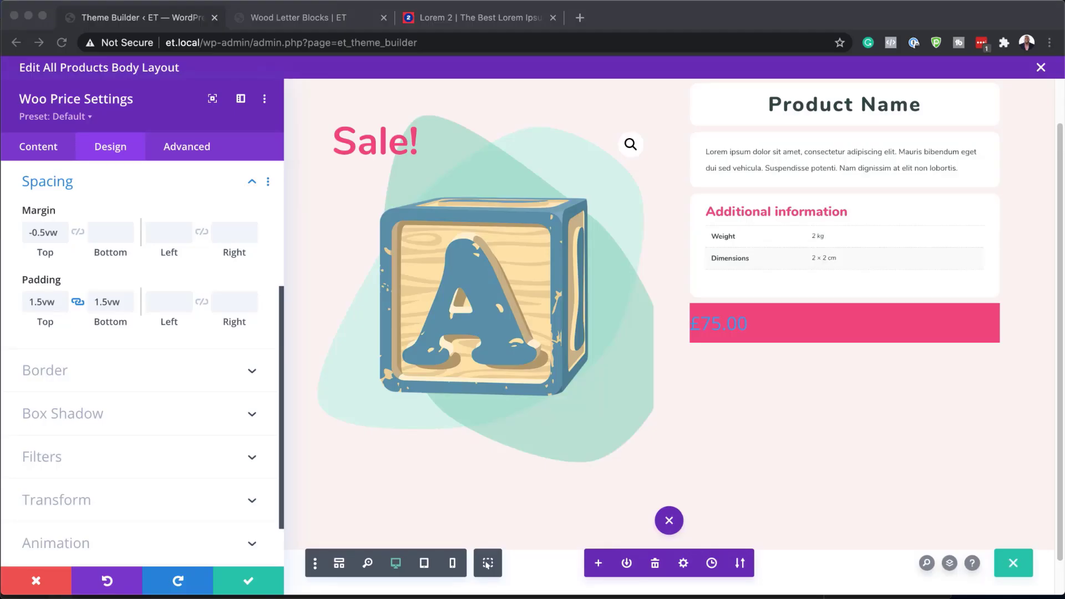
{"action": "left_click", "coordinate": [166, 303]}
{"action": "type", "text": "2vw"}
{"action": "left_click", "coordinate": [201, 301]}
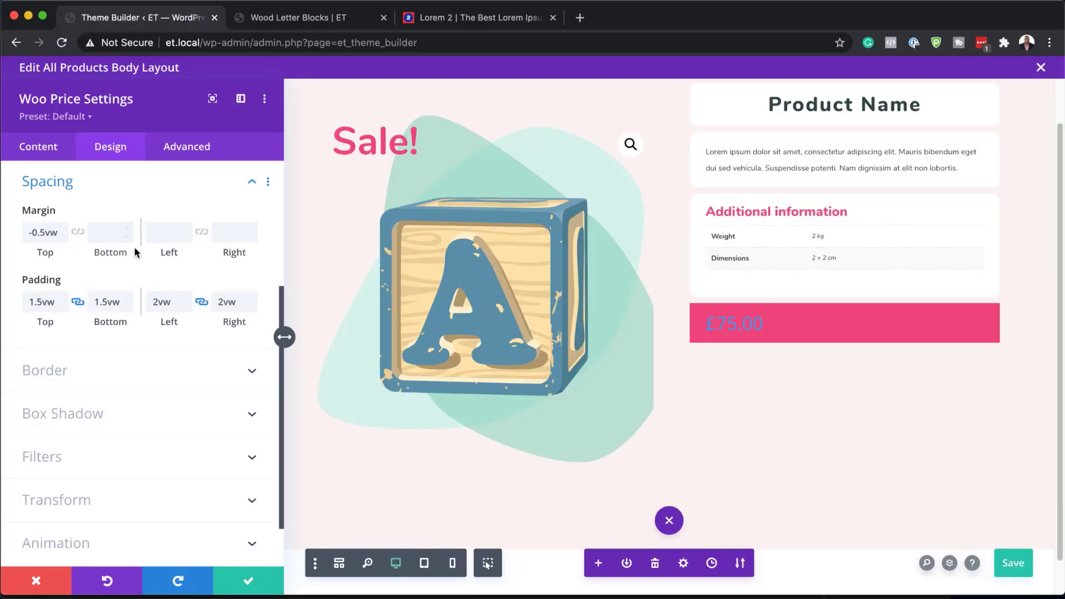
{"action": "left_click", "coordinate": [108, 377]}
{"action": "left_click", "coordinate": [54, 247]}
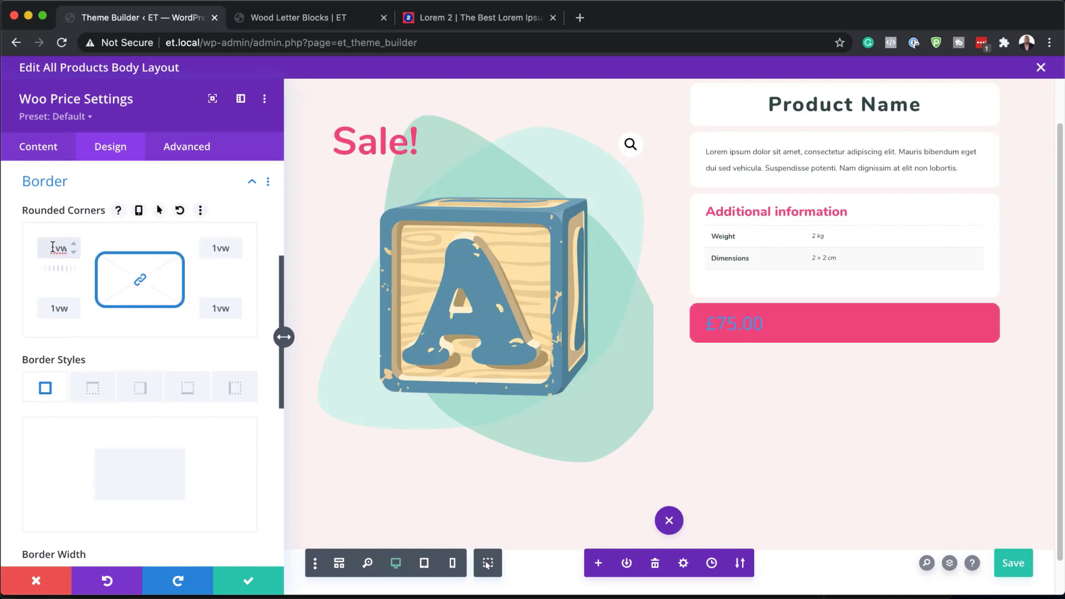
- Right-align the price text, set its color to #ffffff, and apply the Woo Price module settings
{"action": "scroll", "coordinate": [156, 410], "scroll_direction": "up", "scroll_amount": 5}
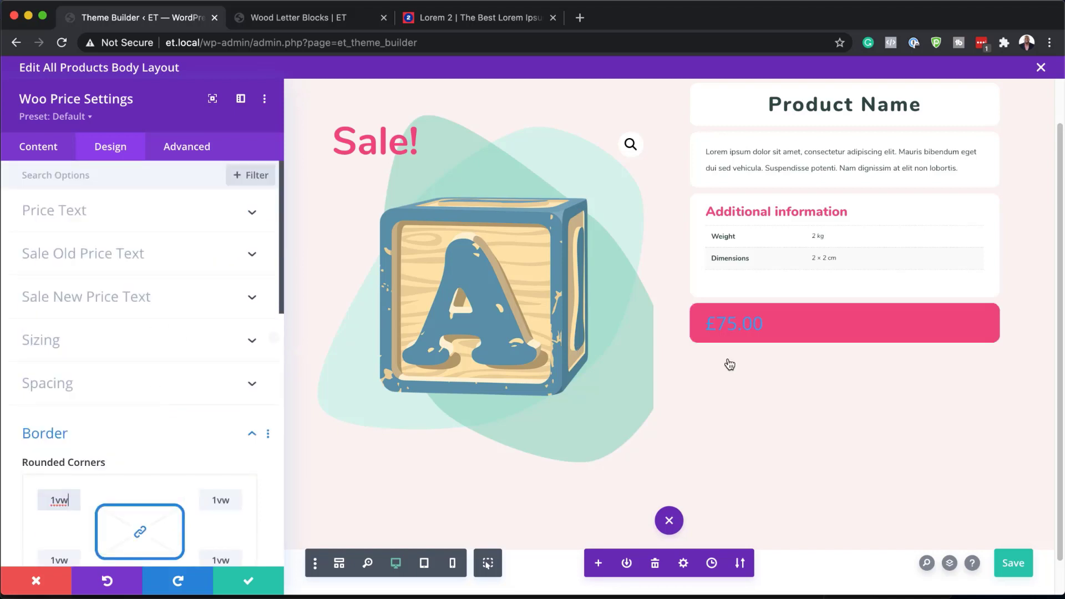
{"action": "left_click", "coordinate": [706, 318]}
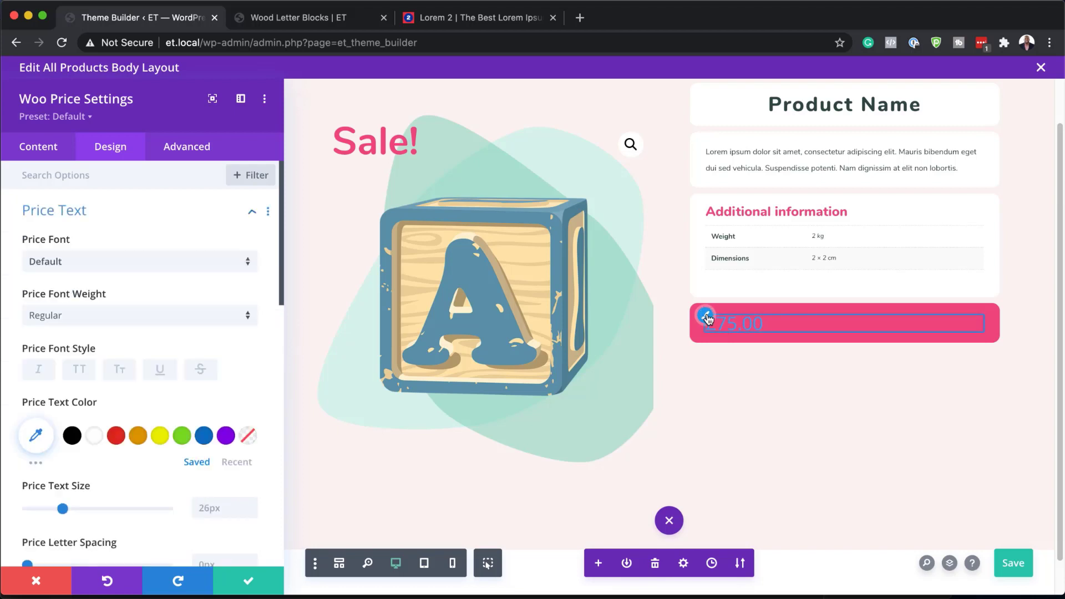
{"action": "scroll", "coordinate": [192, 493], "scroll_direction": "down", "scroll_amount": 7}
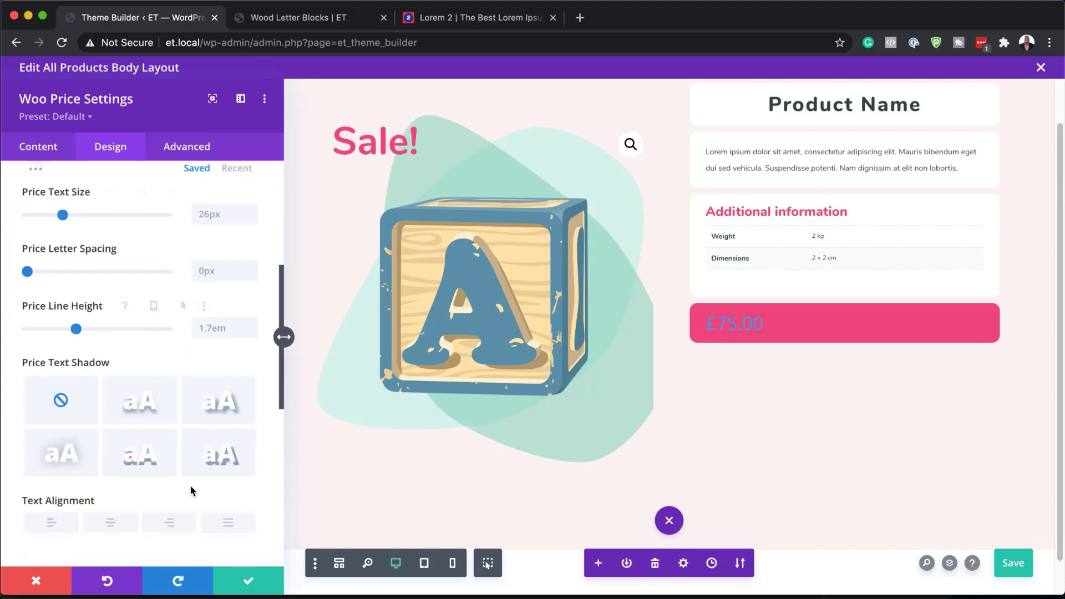
{"action": "left_click", "coordinate": [178, 455]}
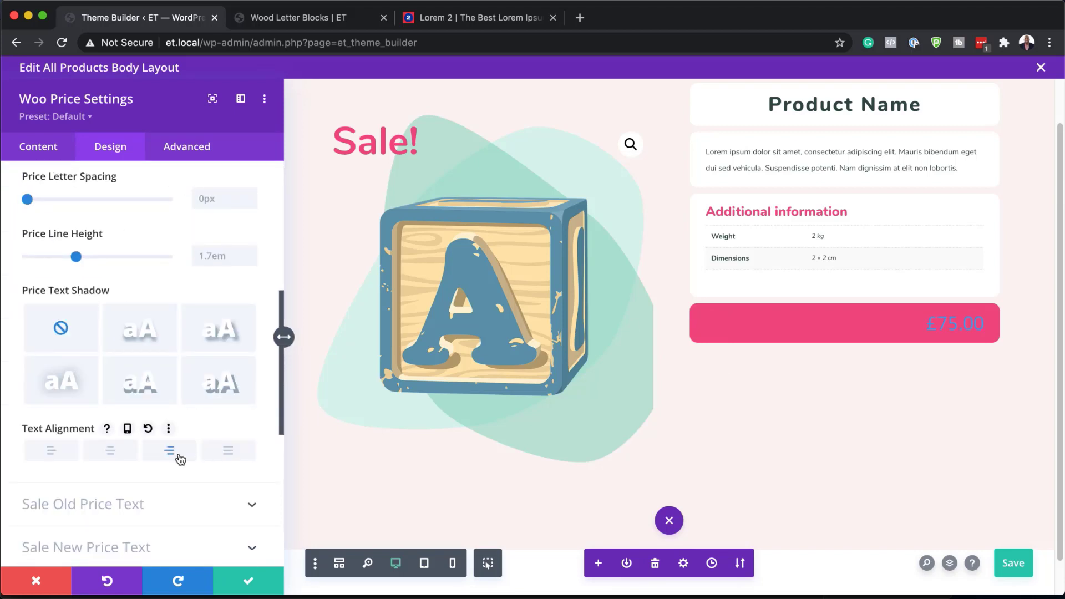
{"action": "scroll", "coordinate": [178, 456], "scroll_direction": "down", "scroll_amount": 2}
{"action": "scroll", "coordinate": [178, 456], "scroll_direction": "up", "scroll_amount": 8}
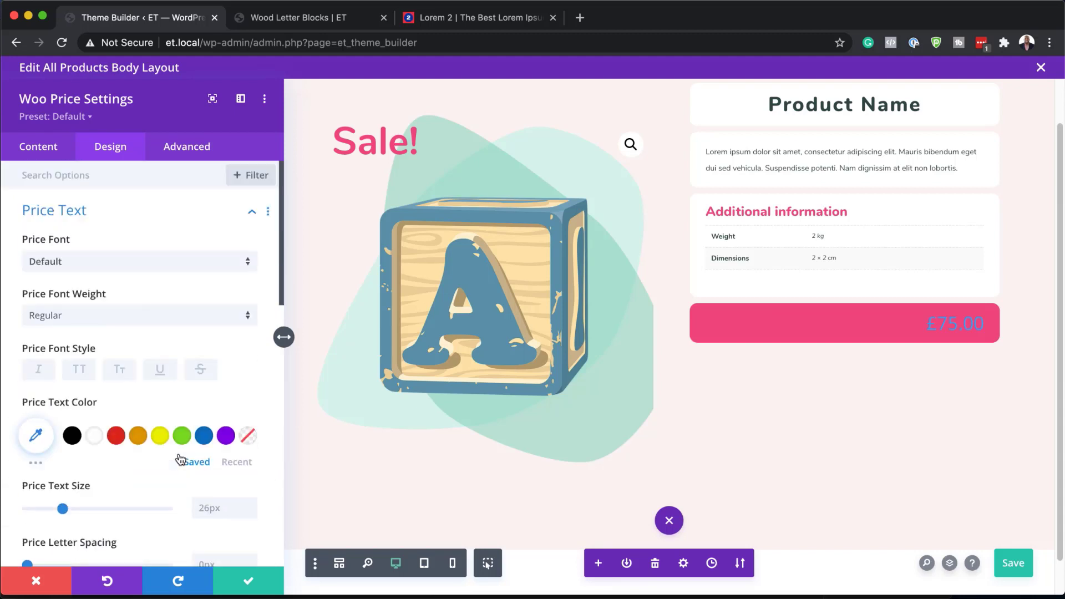
{"action": "left_click", "coordinate": [97, 437]}
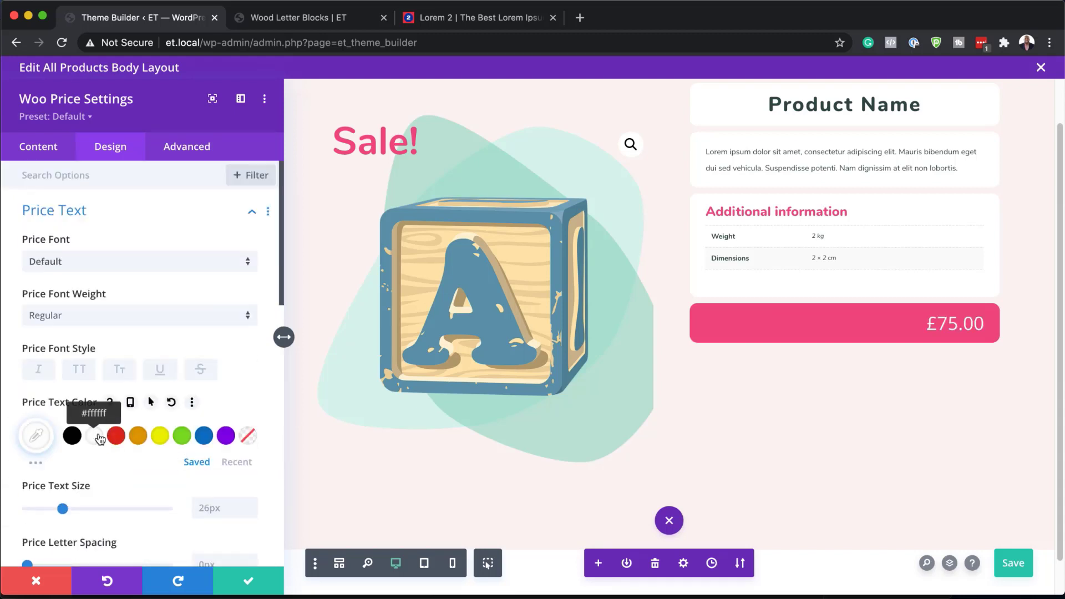
{"action": "left_click", "coordinate": [249, 583]}
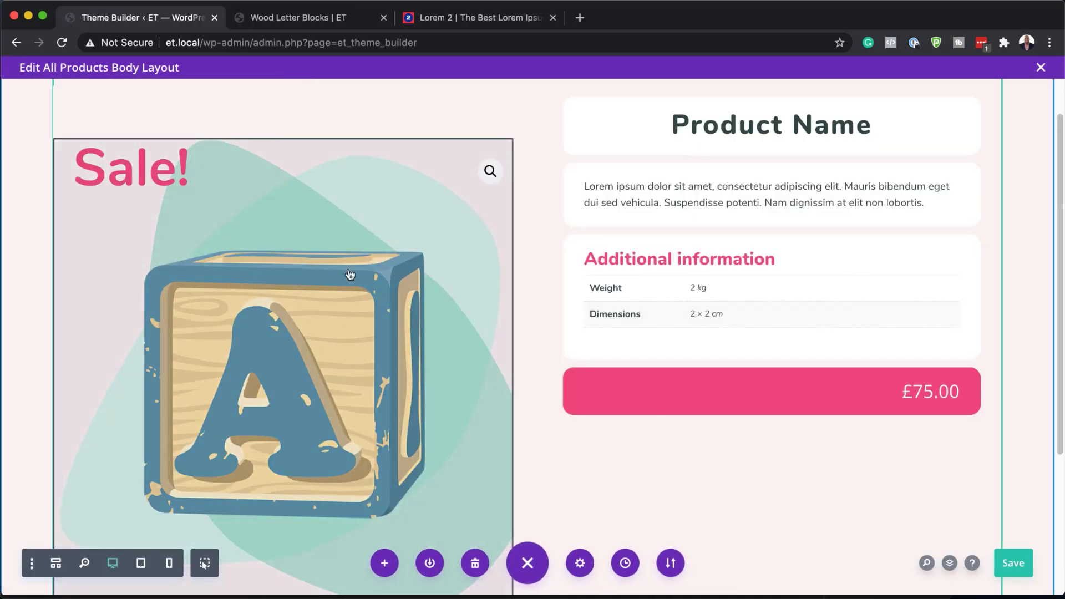
- Close the saved All Products body layout and save the Theme Builder changes
{"action": "scroll", "coordinate": [349, 221], "scroll_direction": "up", "scroll_amount": 2}
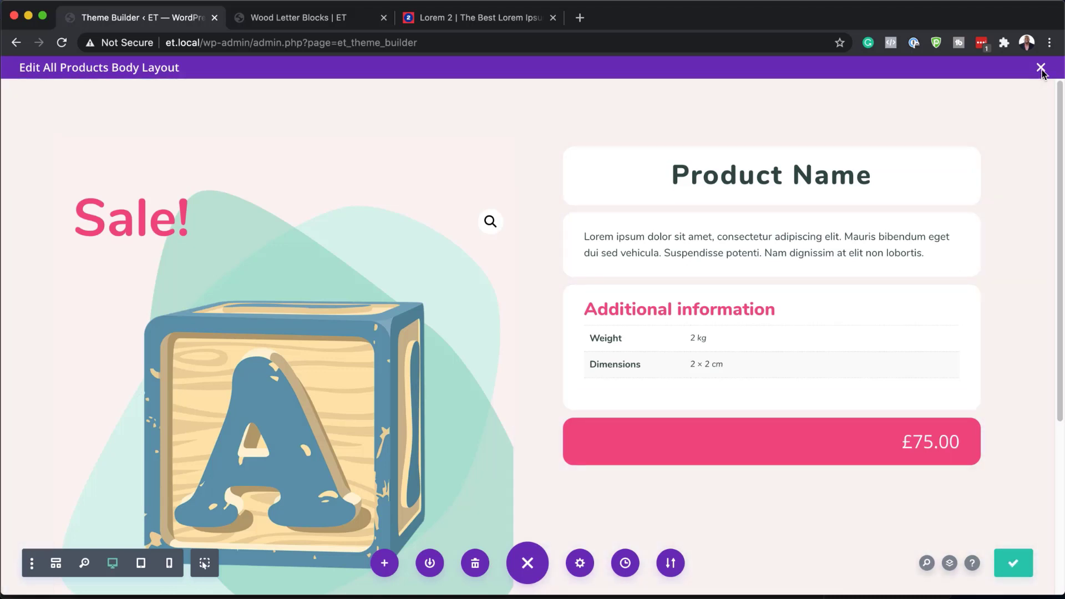
{"action": "left_click", "coordinate": [1040, 67]}
{"action": "left_click", "coordinate": [243, 120]}
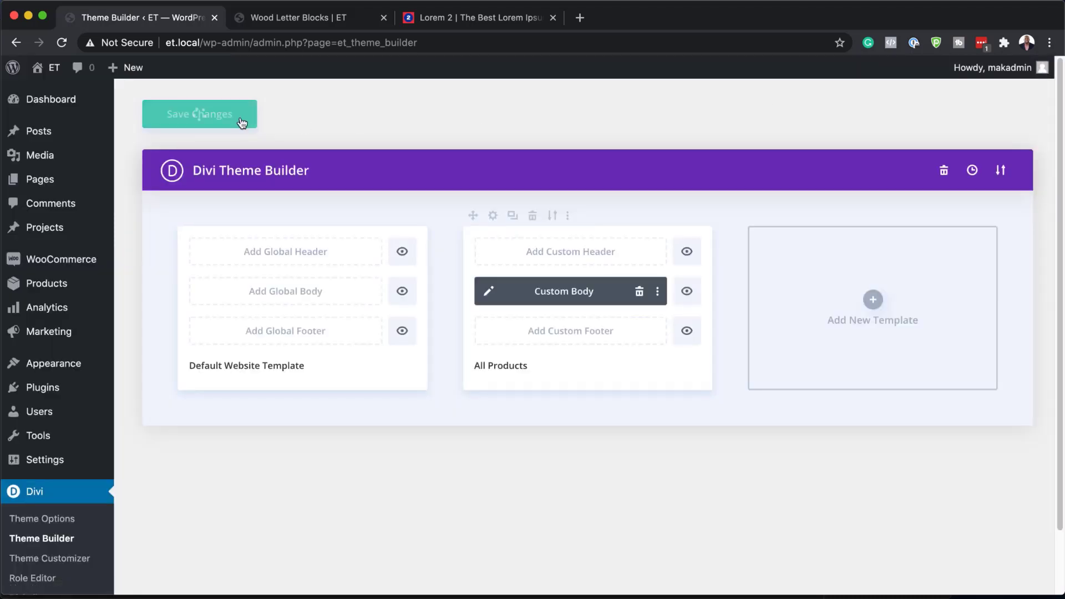
- Open the live Wood Letter Blocks product page from the list of all products
{"action": "left_click", "coordinate": [310, 18]}
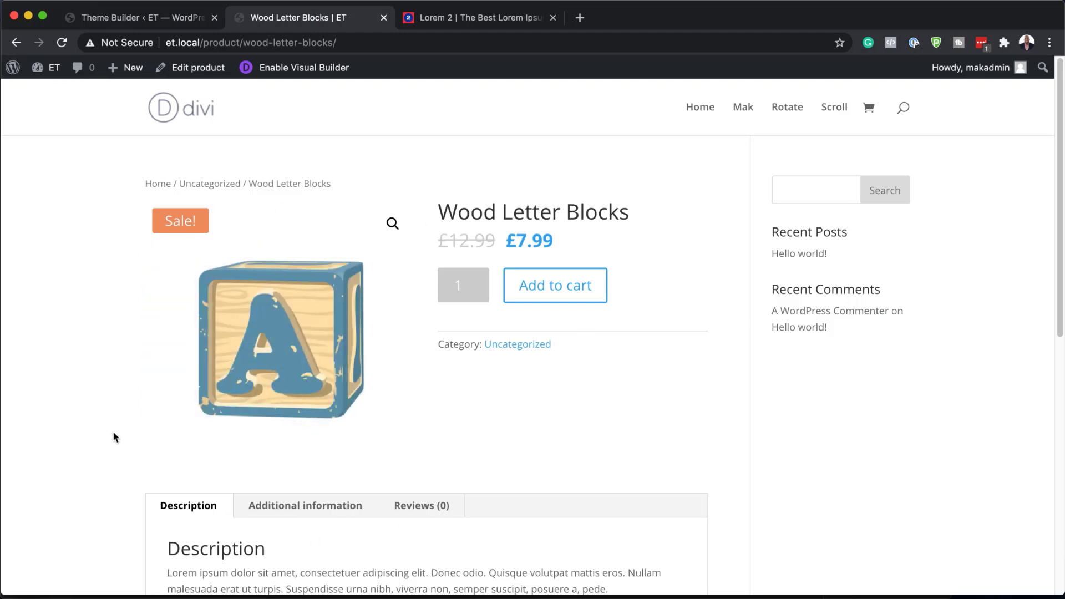
{"action": "left_click", "coordinate": [169, 20]}
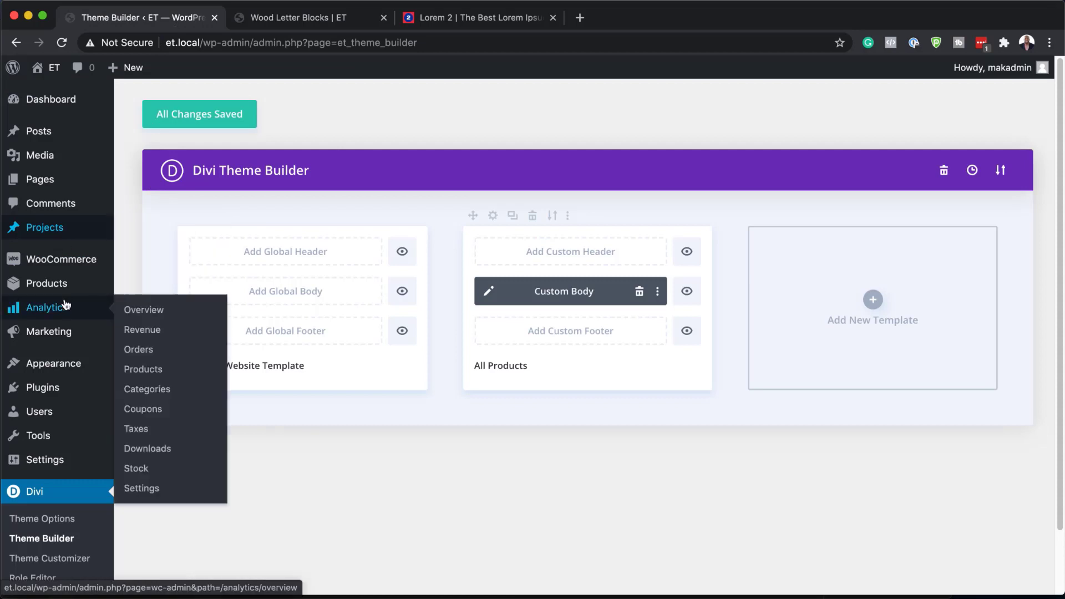
{"action": "mouse_move", "coordinate": [62, 286]}
{"action": "left_click", "coordinate": [159, 287]}
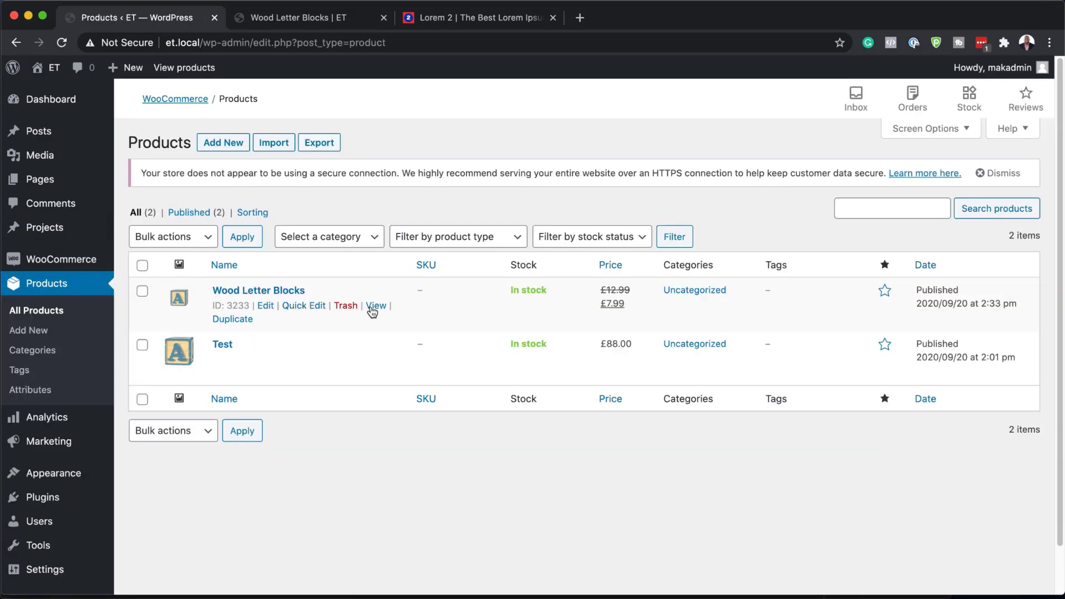
{"action": "left_click", "coordinate": [371, 309]}
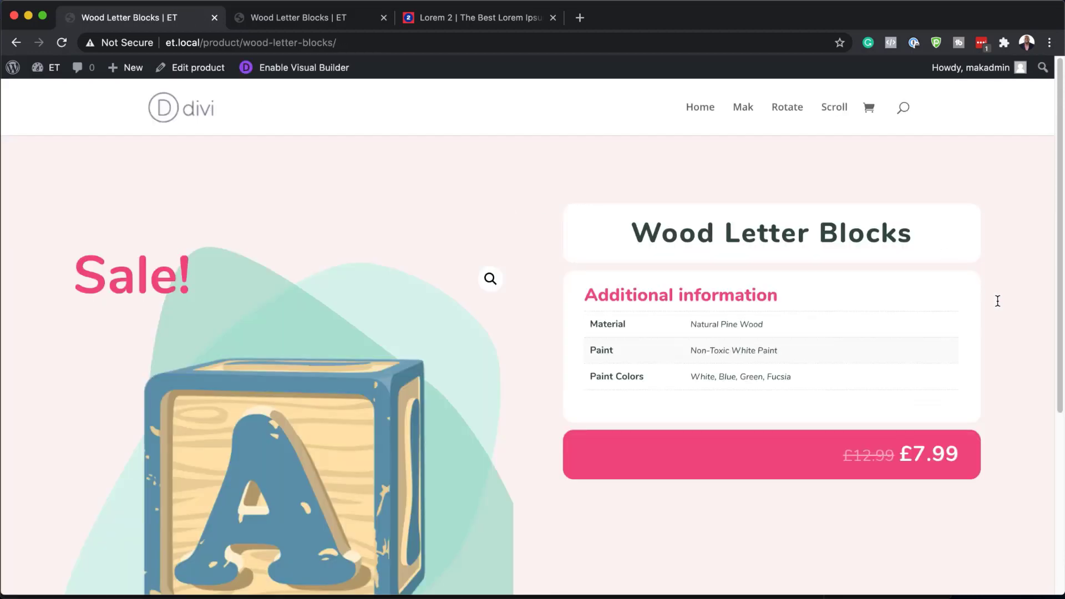
- Examine how the title, additional information, sale price and product image appear on the live Wood Letter Blocks page
{"action": "scroll", "coordinate": [1013, 328], "scroll_direction": "down", "scroll_amount": 1}
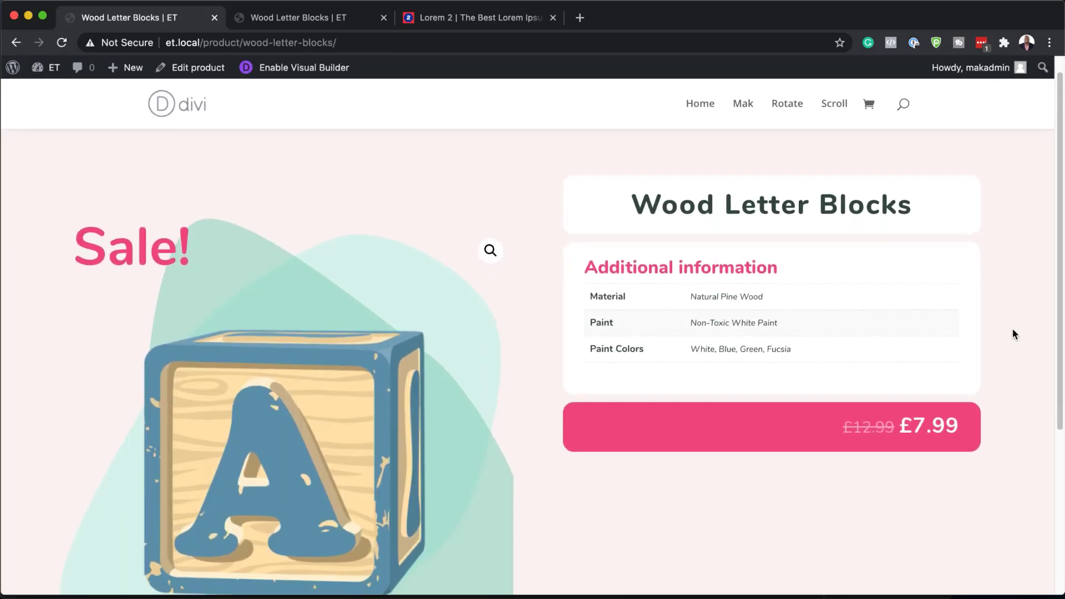
{"action": "scroll", "coordinate": [1013, 330], "scroll_direction": "down", "scroll_amount": 5}
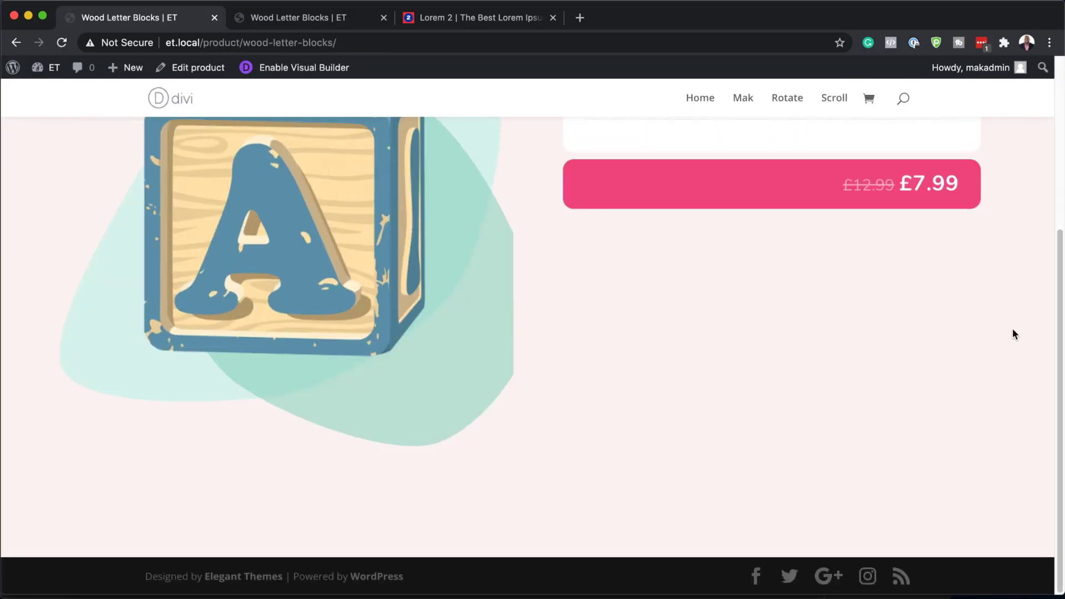
{"action": "scroll", "coordinate": [1013, 334], "scroll_direction": "up", "scroll_amount": 6}
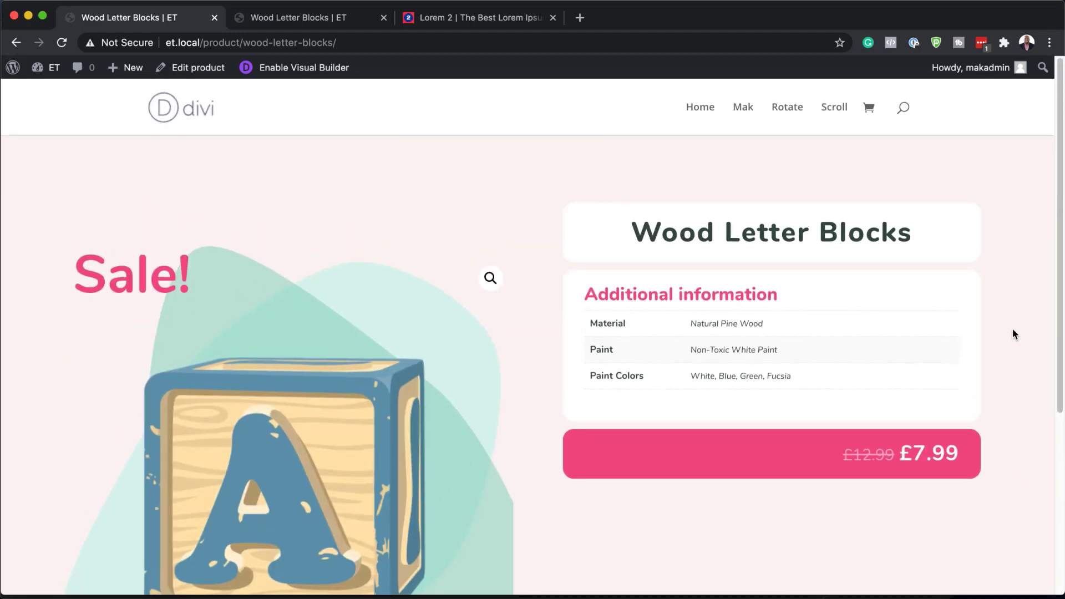
{"action": "scroll", "coordinate": [1013, 333], "scroll_direction": "down", "scroll_amount": 2}
{"action": "scroll", "coordinate": [1013, 334], "scroll_direction": "down", "scroll_amount": 3}
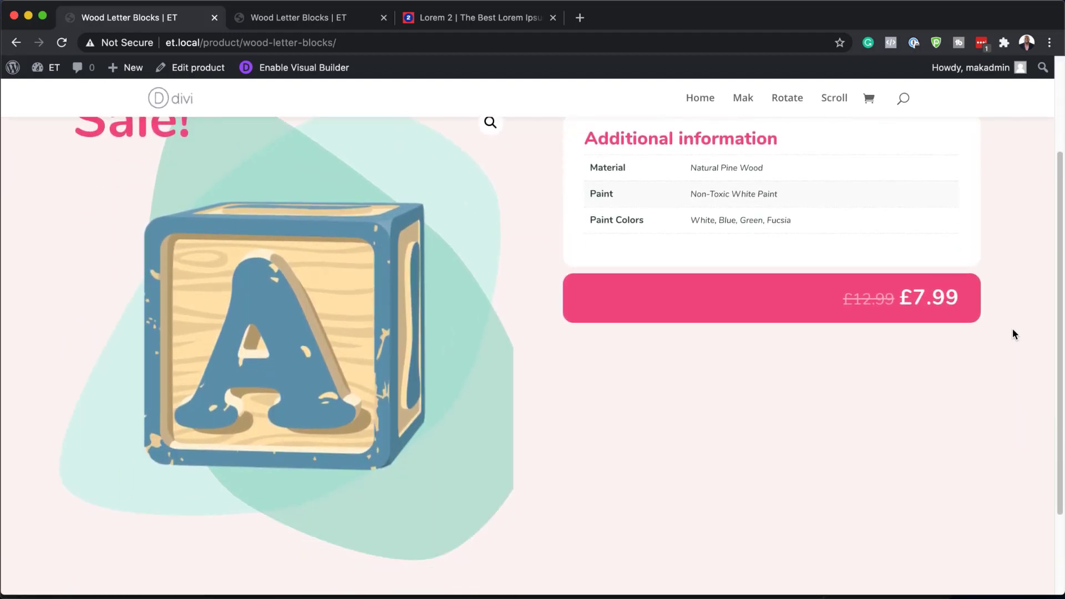
{"action": "scroll", "coordinate": [1012, 334], "scroll_direction": "up", "scroll_amount": 1}
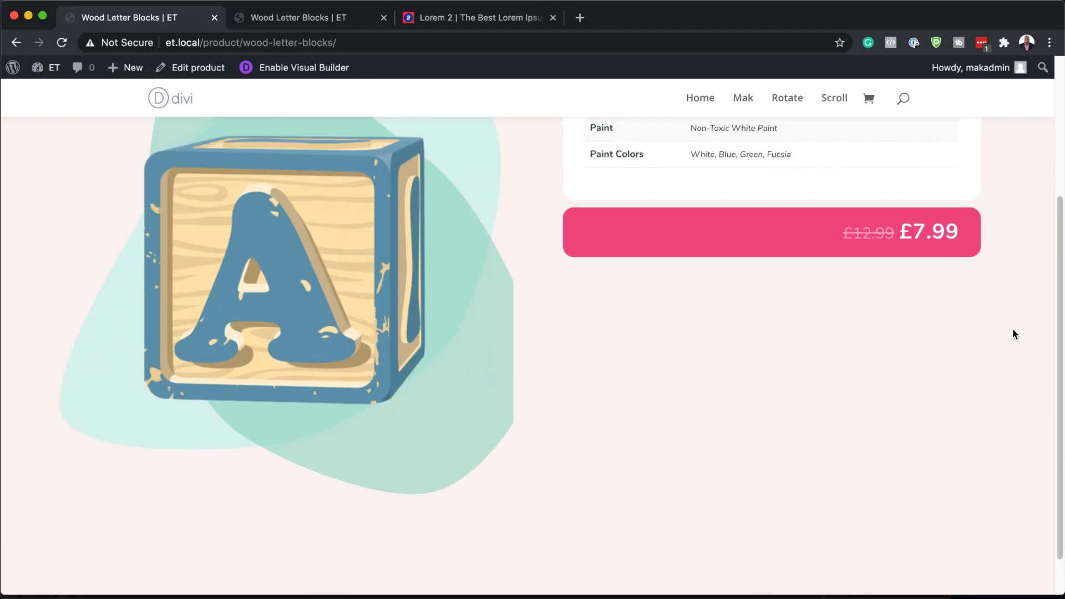
{"action": "scroll", "coordinate": [1012, 334], "scroll_direction": "up", "scroll_amount": 3}
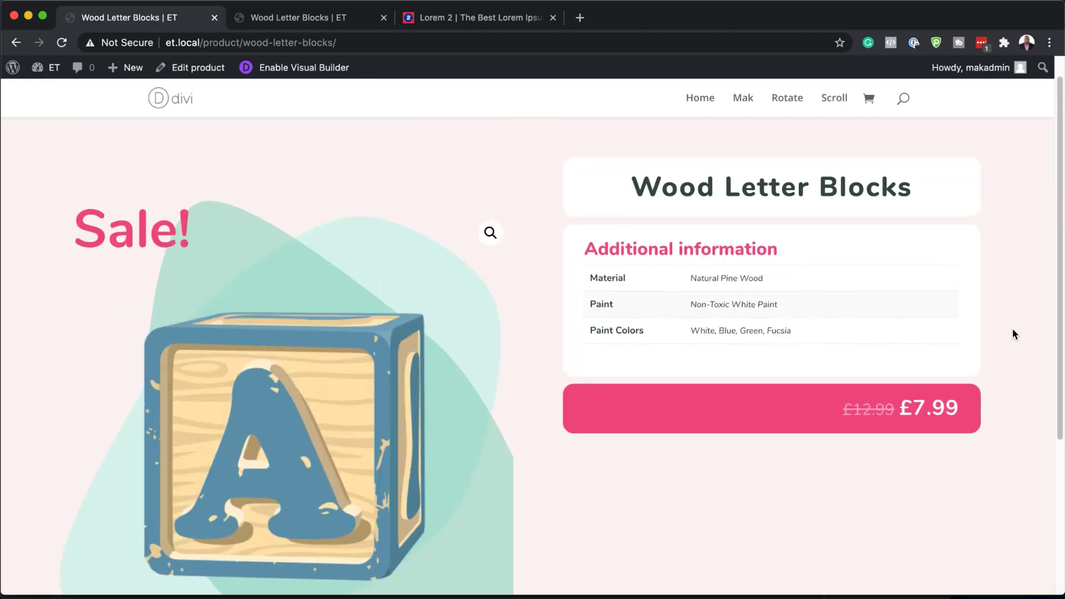